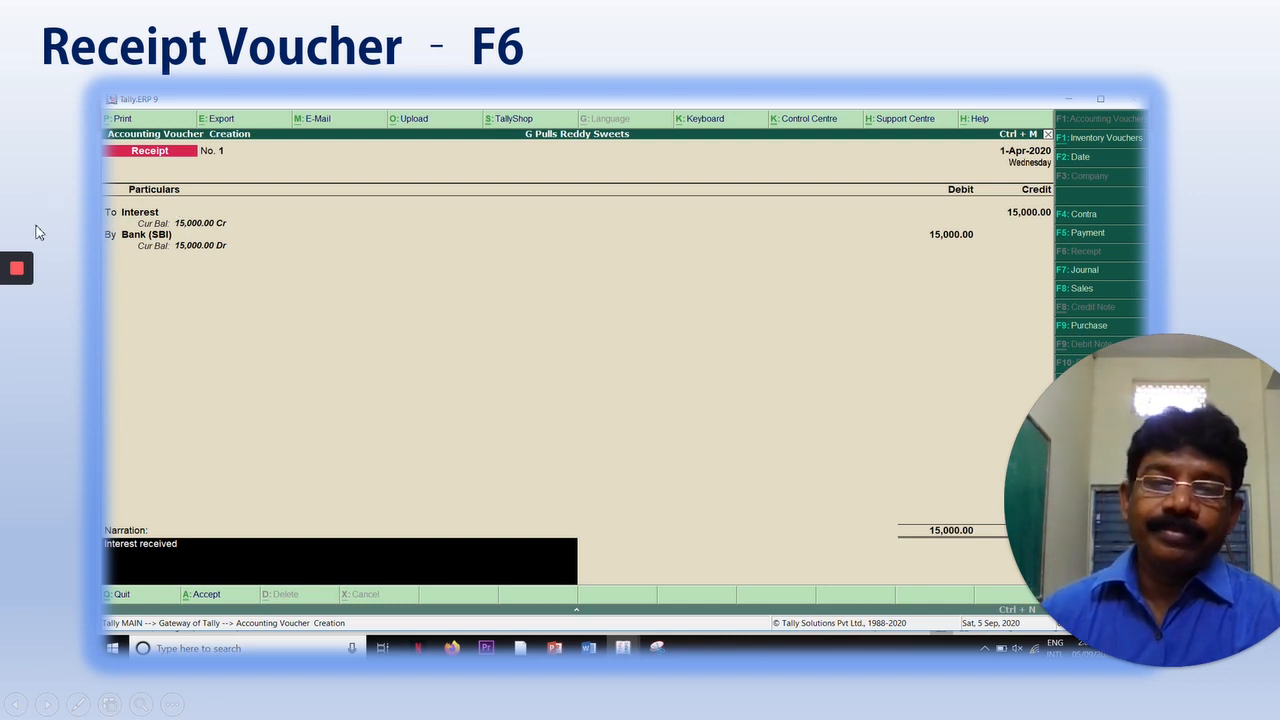
# Advance to the Journal Voucher slide, end the slide show and switch to Tally.ERP 9.
pyautogui.press('Right')
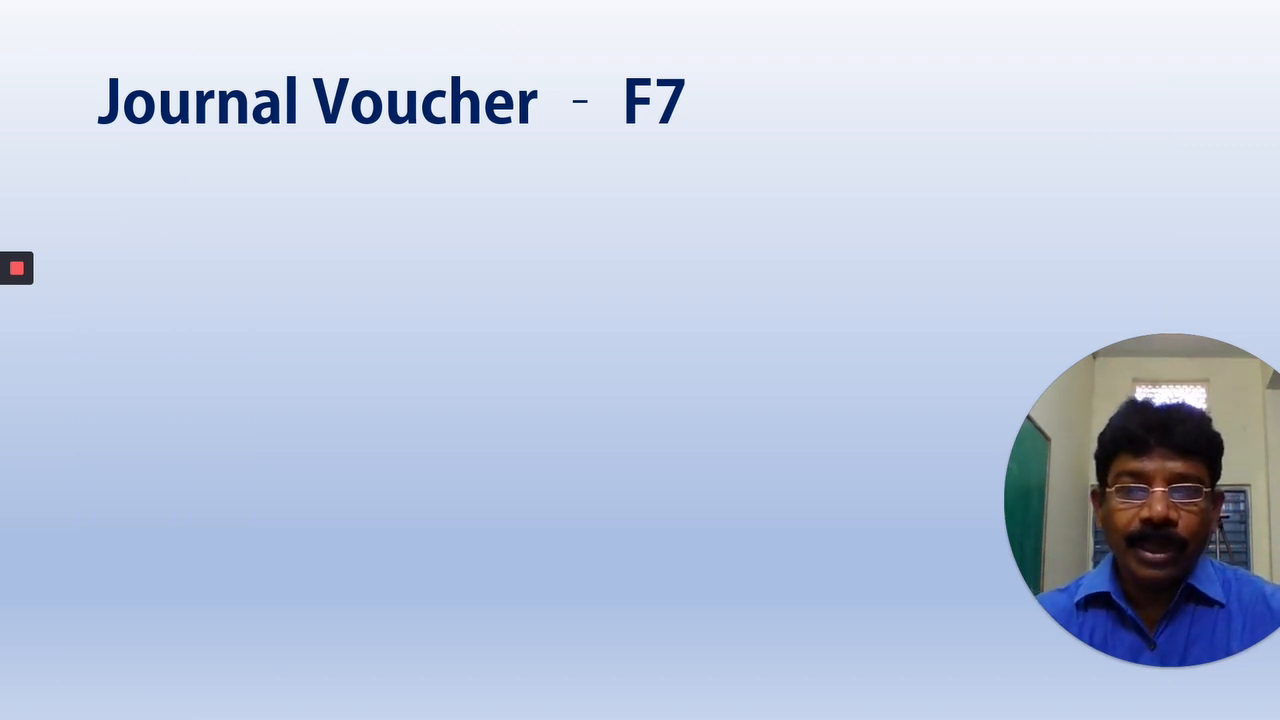
pyautogui.press('Escape')
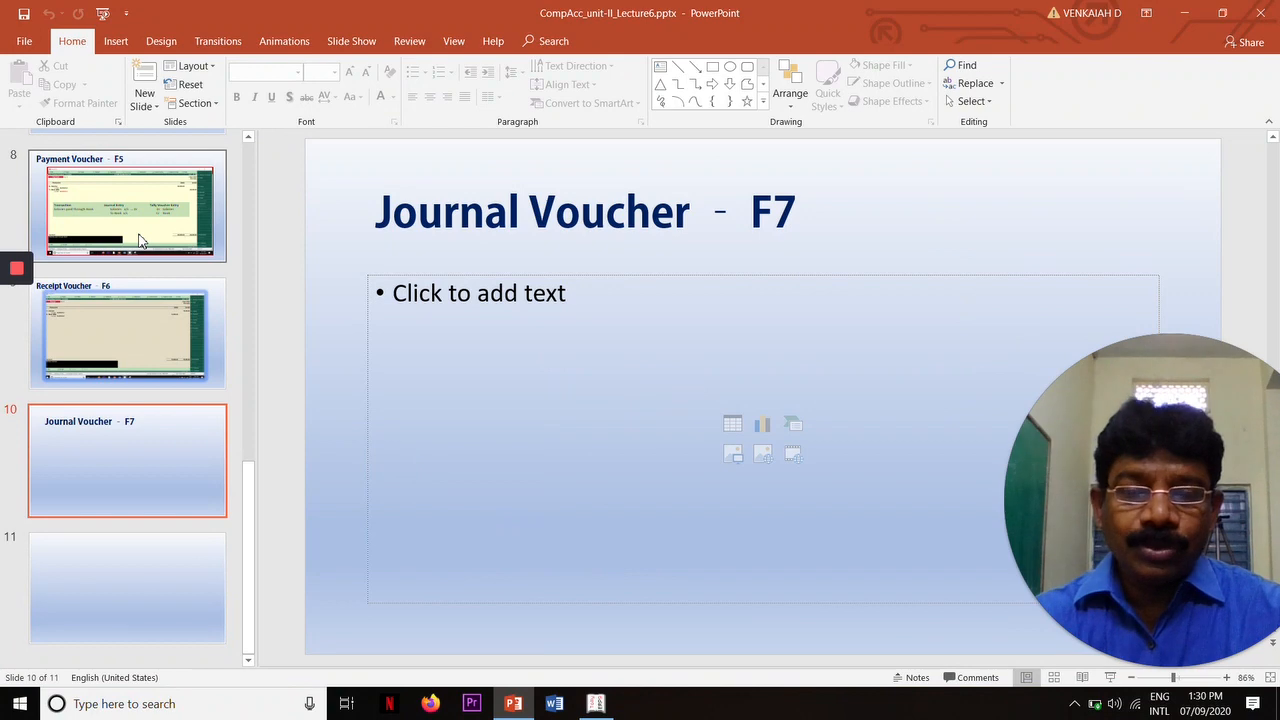
pyautogui.click(595, 703)
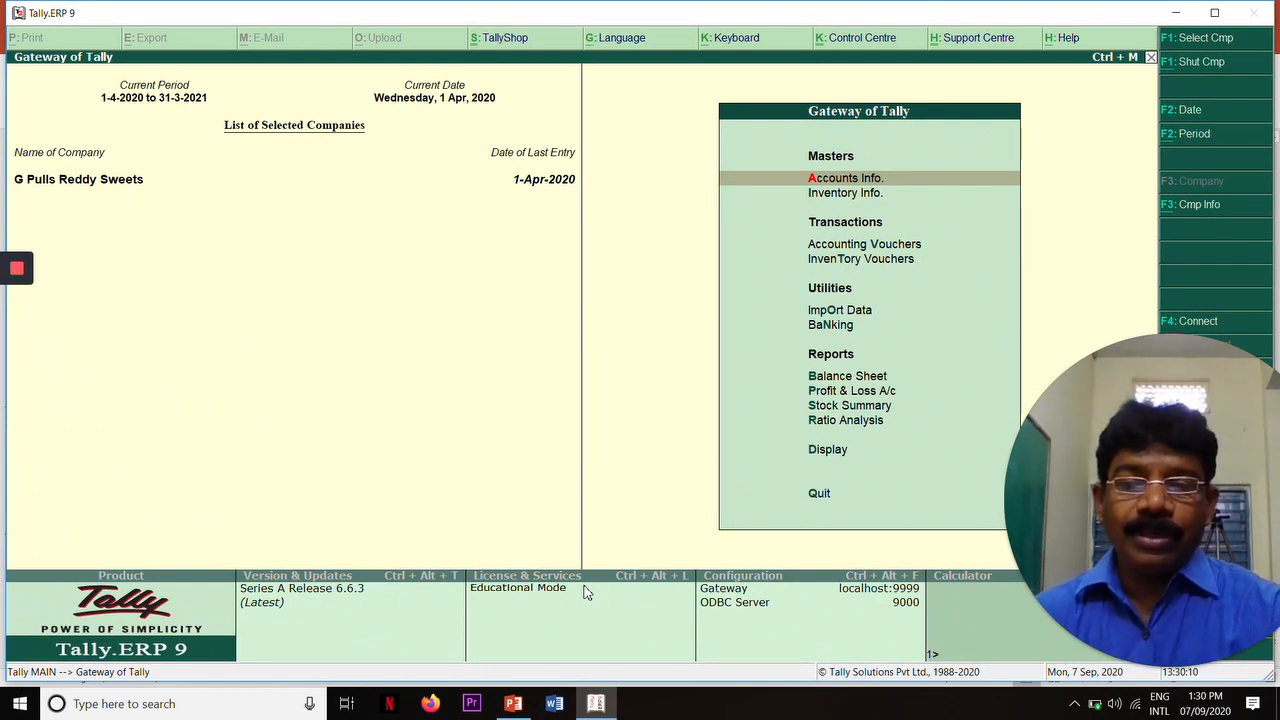
# Open accounting voucher creation from the Gateway of Tally and change the voucher type to Journal.
pyautogui.press('Down')
pyautogui.press('Down')
pyautogui.press('Down')
pyautogui.press('Up')
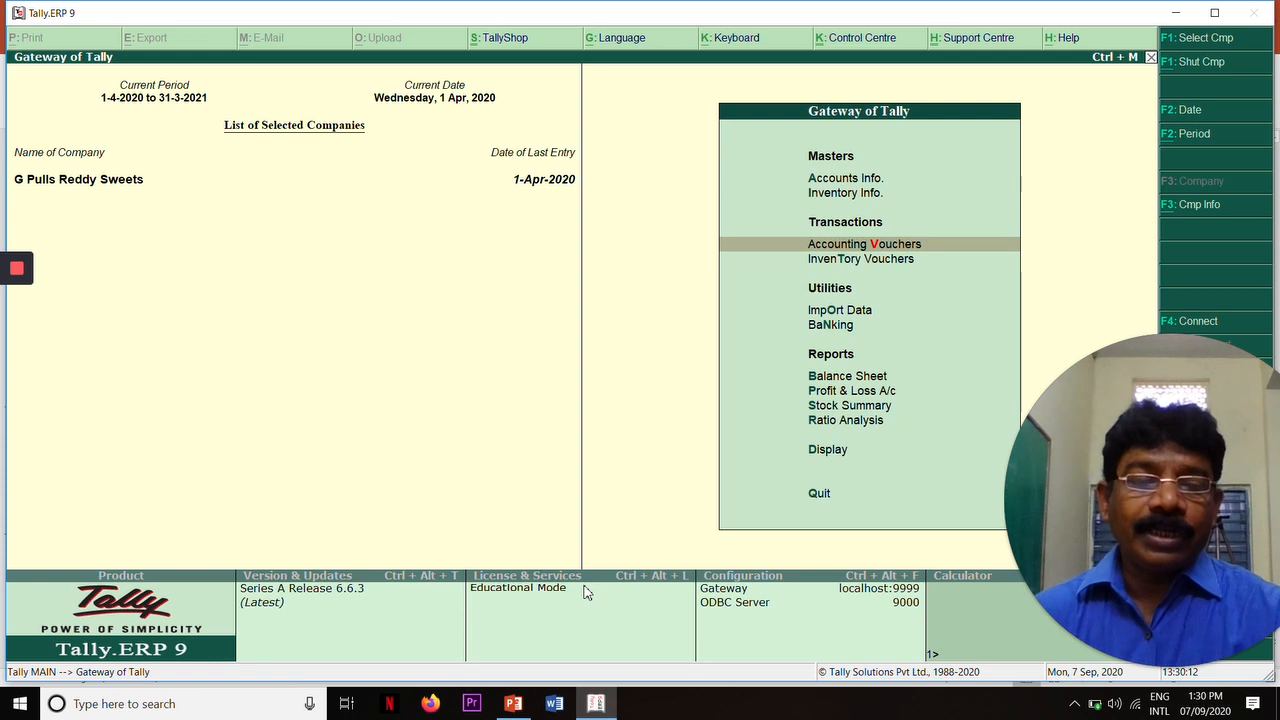
pyautogui.press('Return')
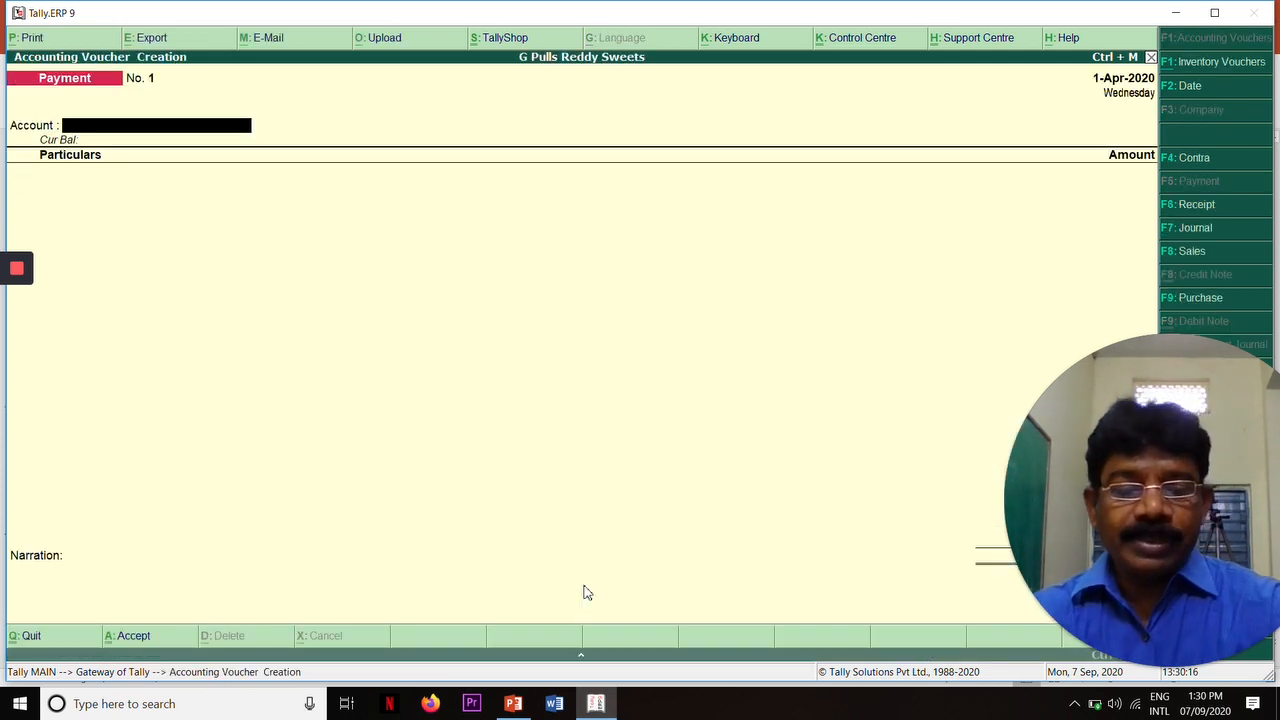
pyautogui.press('F7')
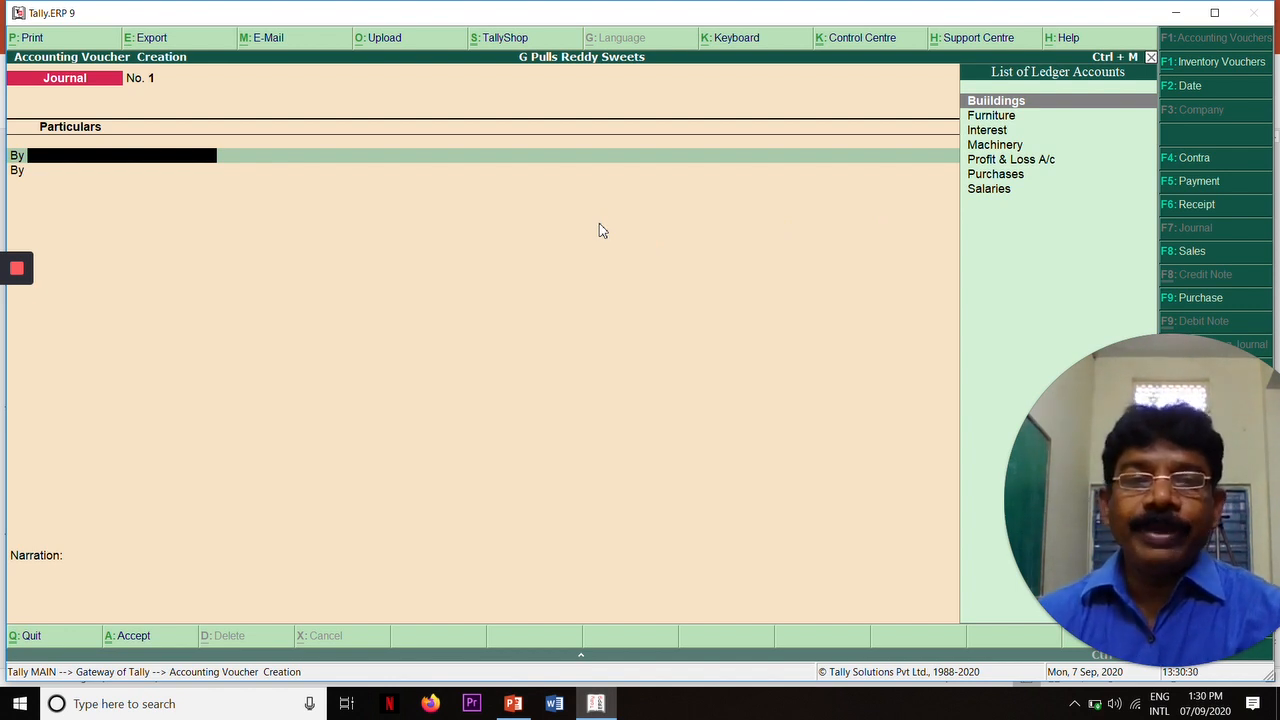
# Debit the Furniture ledger with 8,000 and make the second voucher line a credit (To) entry.
pyautogui.press('Down')
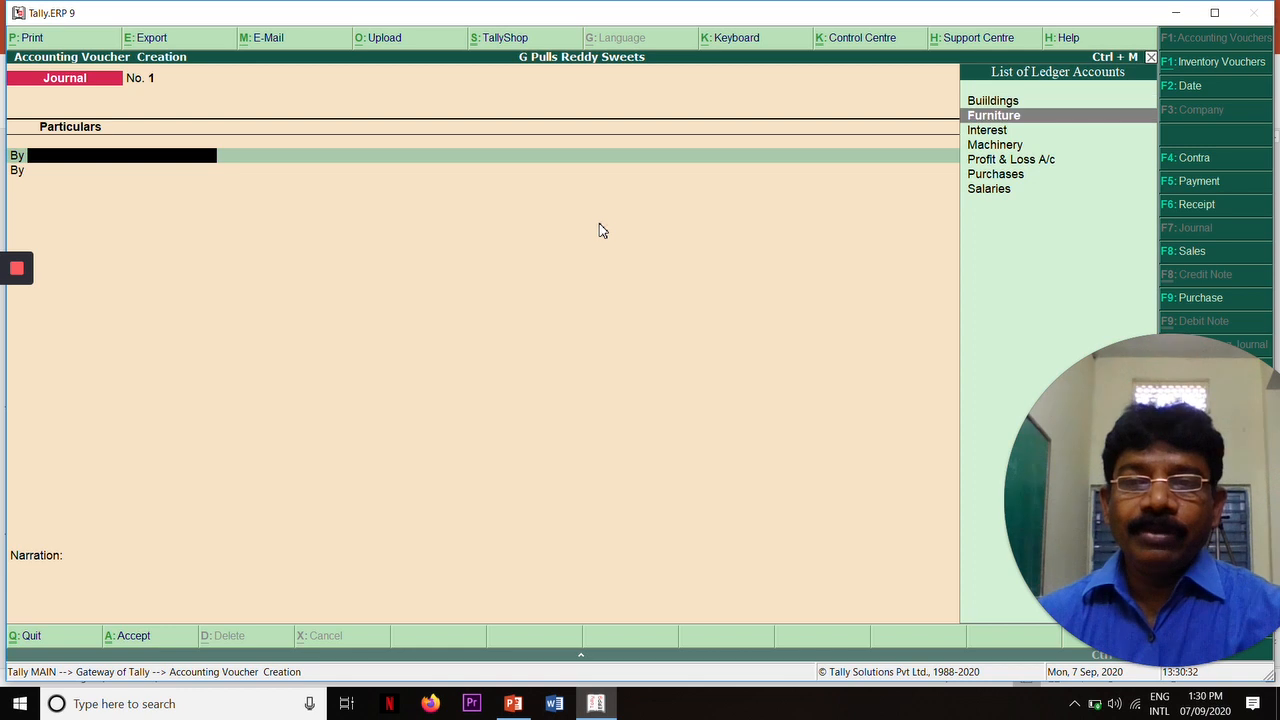
pyautogui.press('Return')
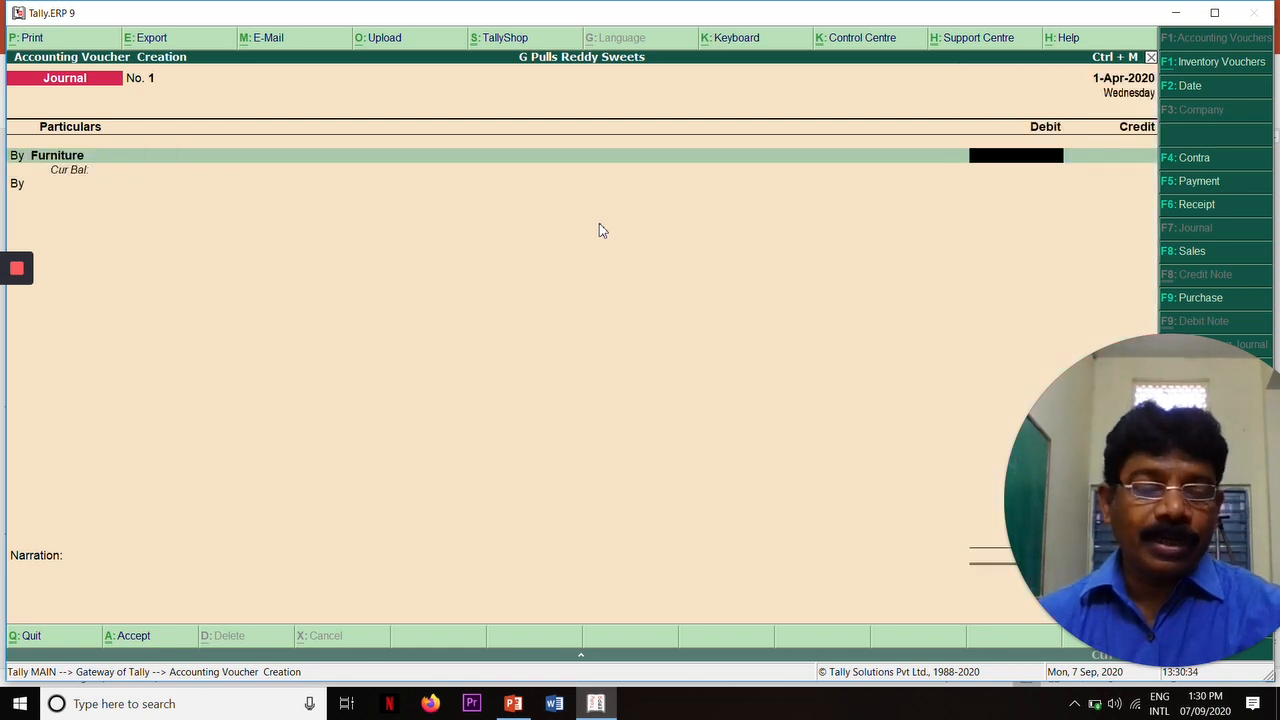
pyautogui.write('8,000')
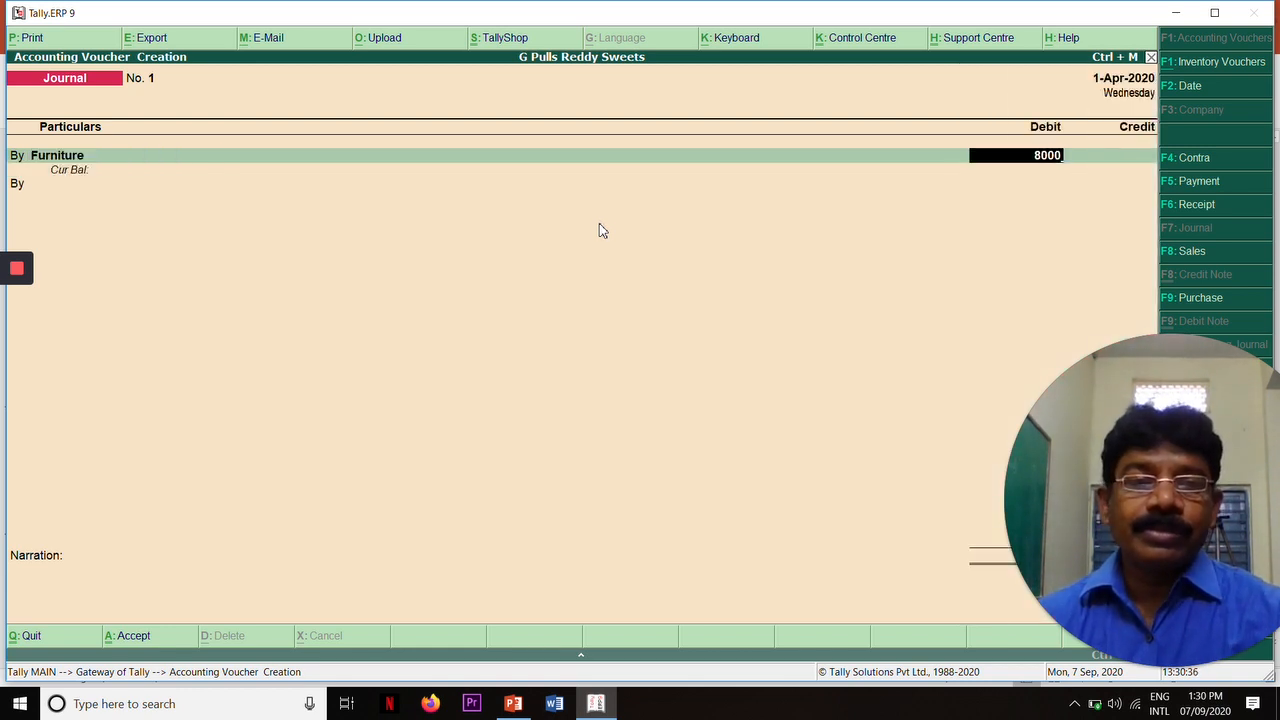
pyautogui.press('Return')
pyautogui.press('Return')
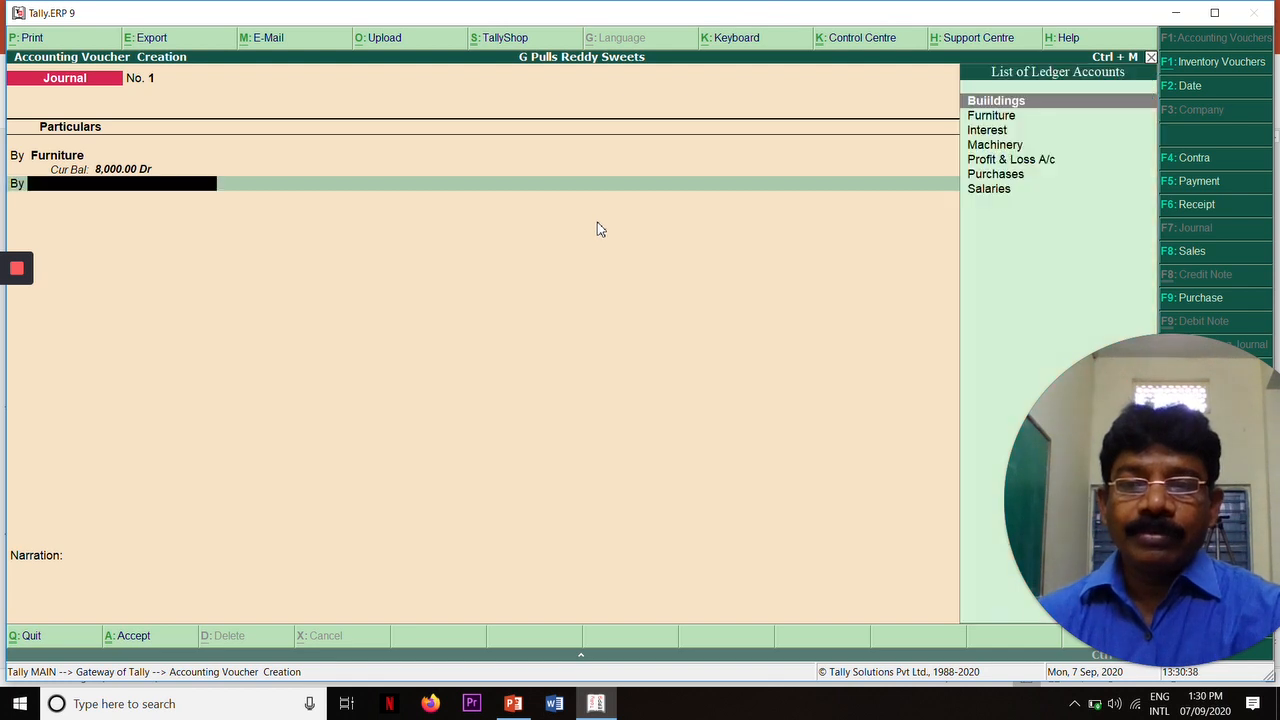
pyautogui.press('Escape')
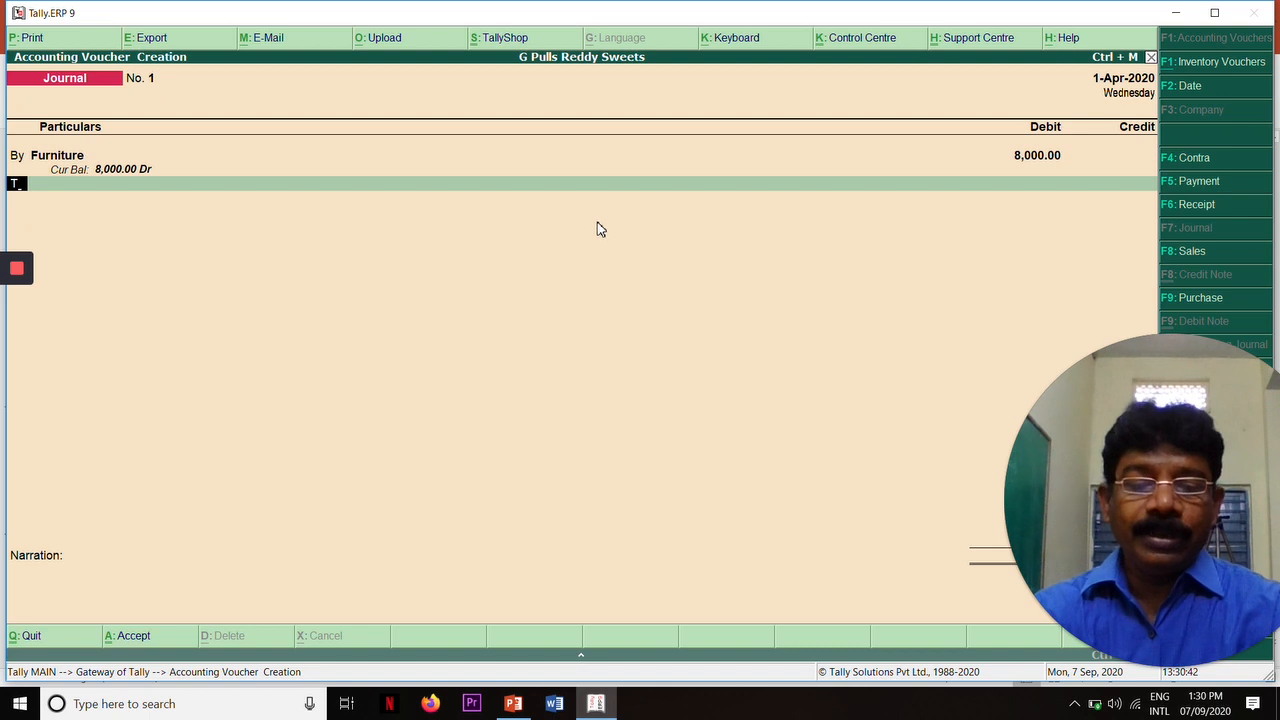
pyautogui.press('Return')
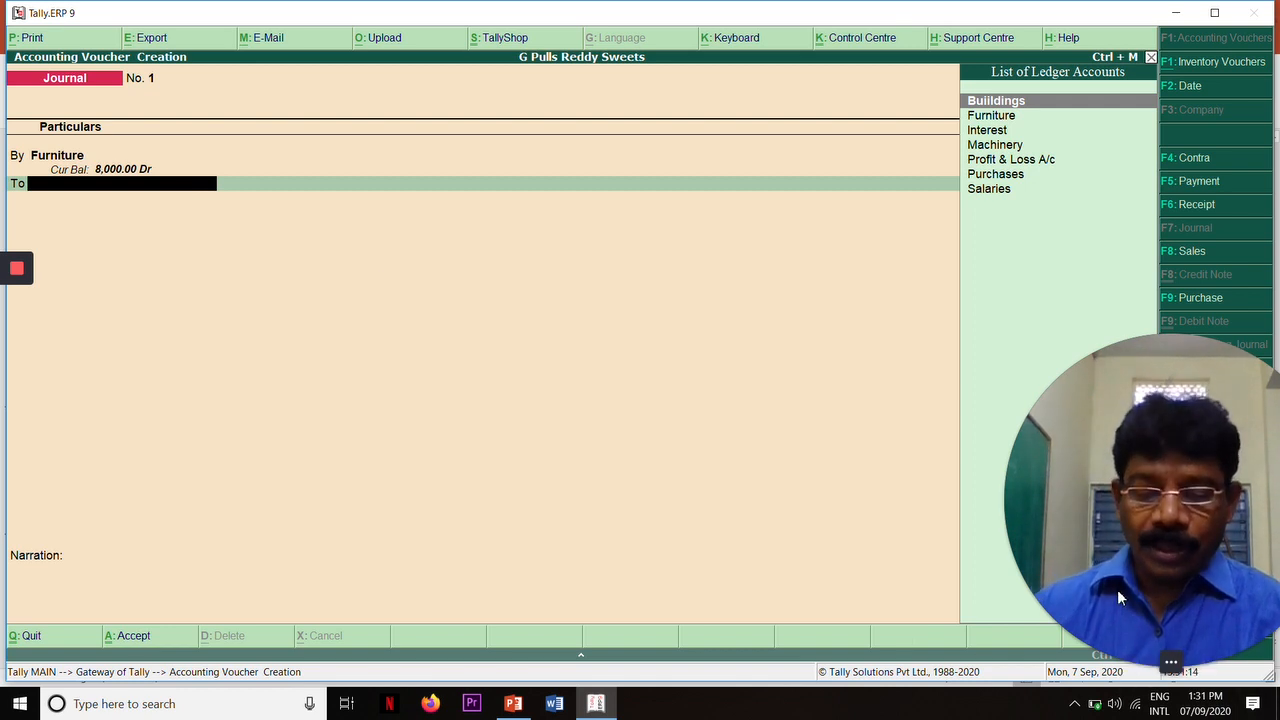
# Start a new ledger from the voucher's credit line and name it Bantia Furniture Mart, without an alias.
pyautogui.moveTo(1117, 589); pyautogui.dragTo(1043, 581)
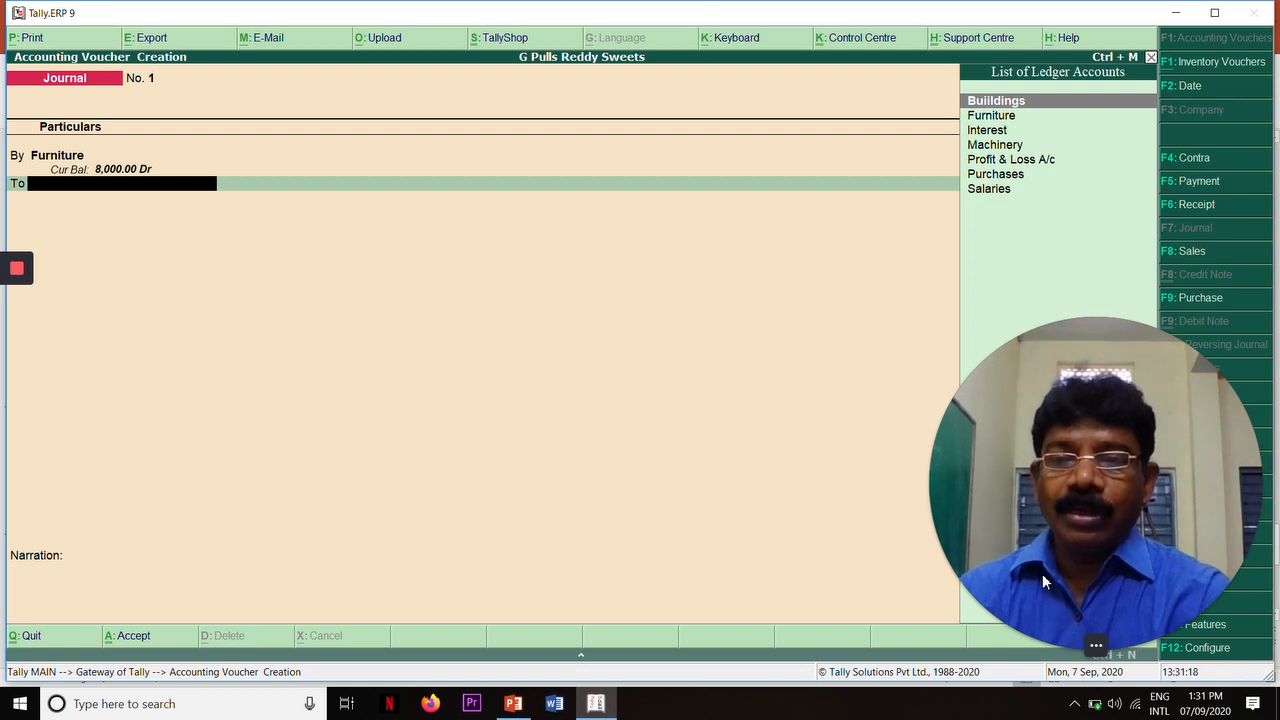
pyautogui.hotkey('alt', 'c')
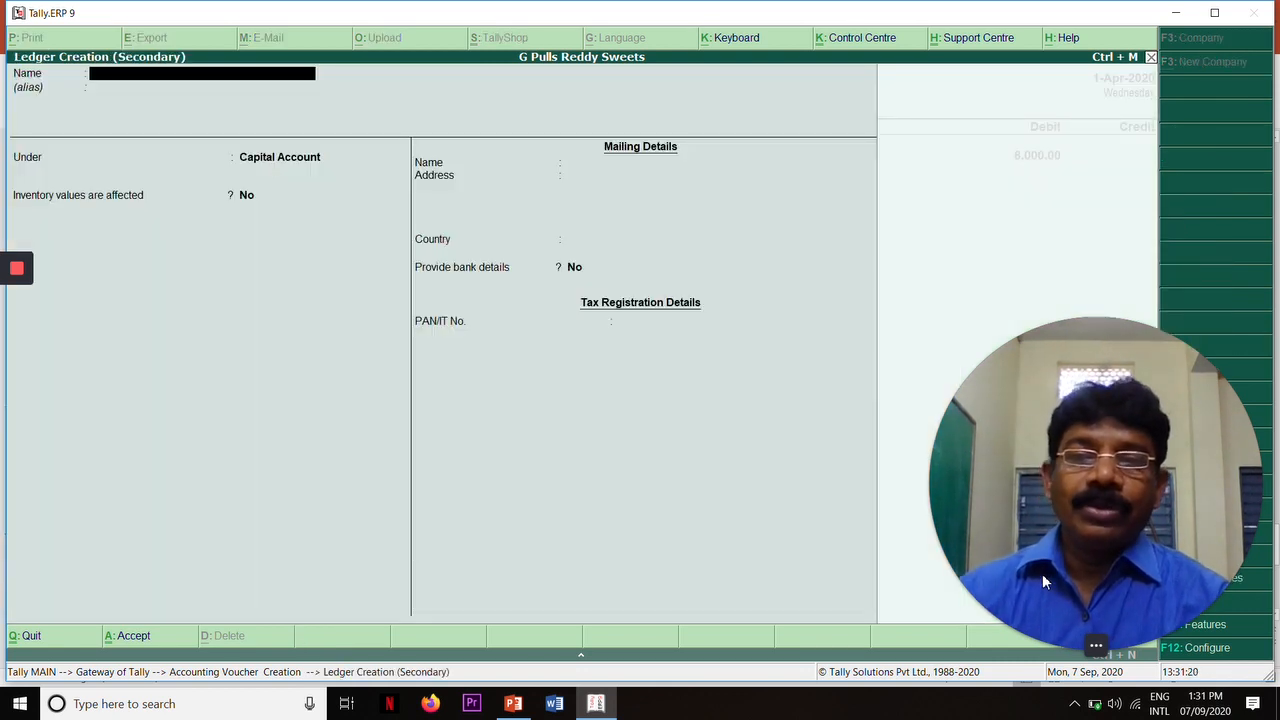
pyautogui.write('Ban')
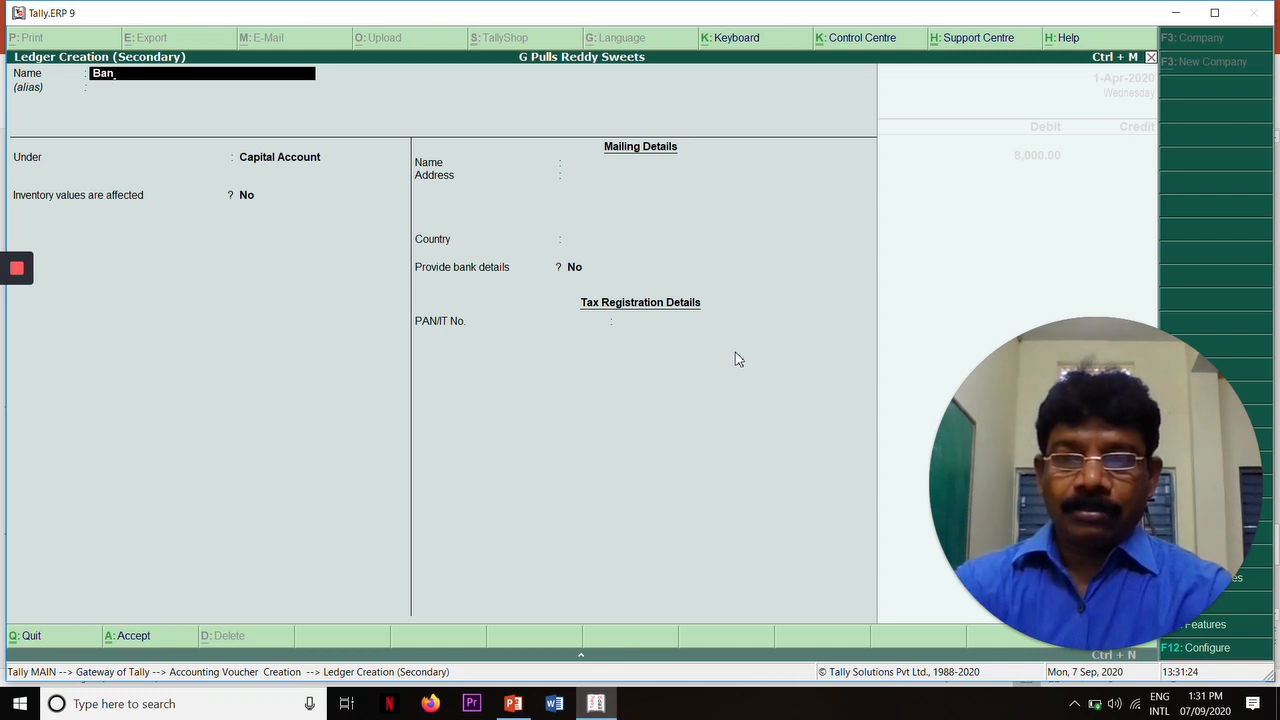
pyautogui.write('tia Fur')
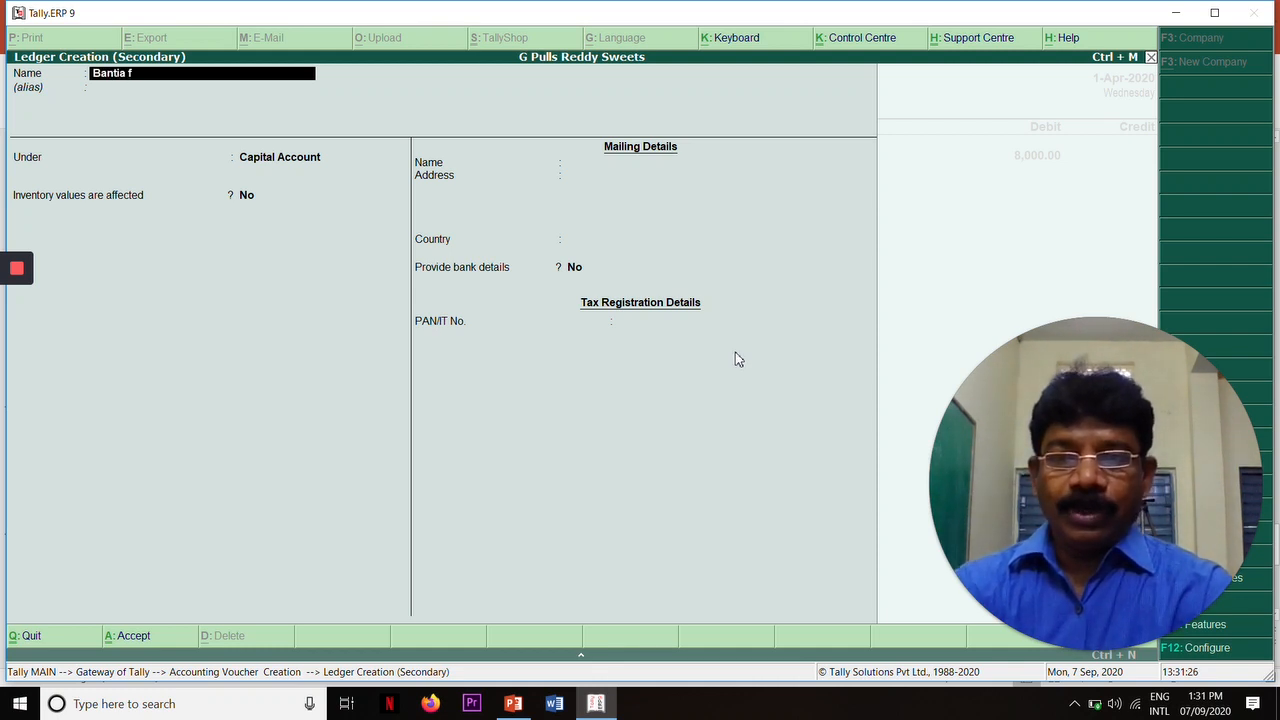
pyautogui.write('niture Mart')
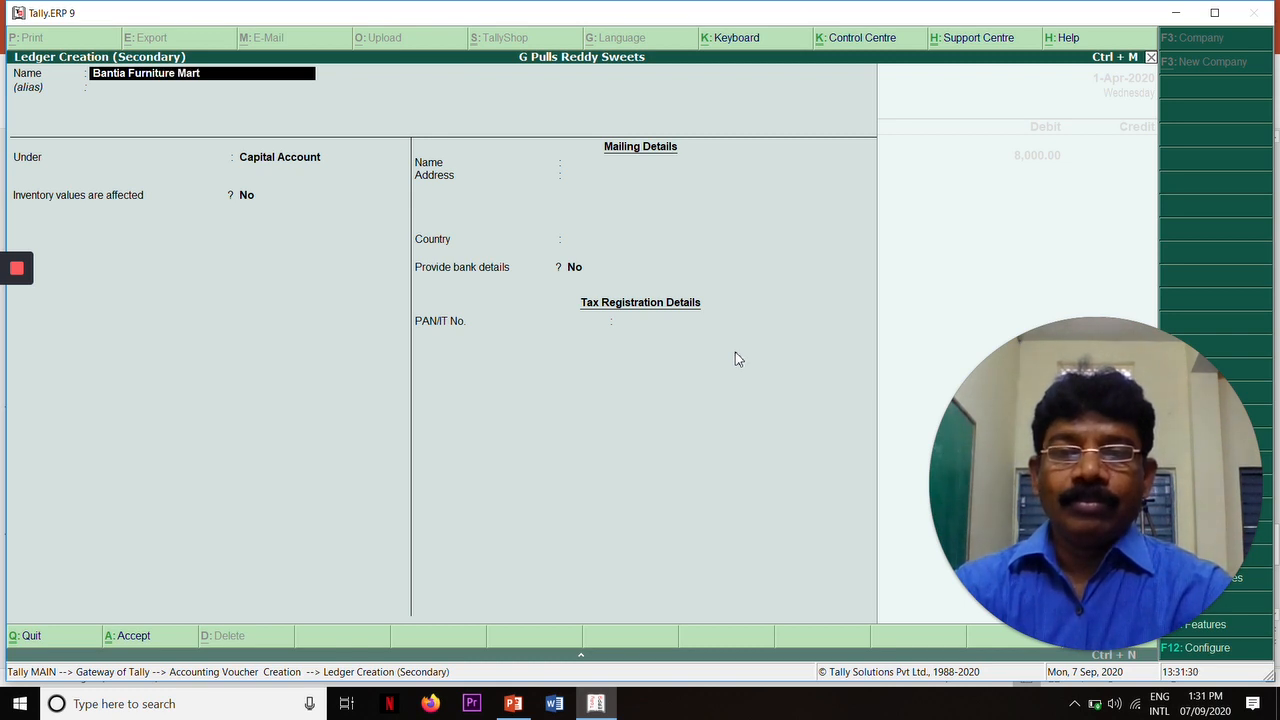
pyautogui.press('Return')
pyautogui.press('Return')
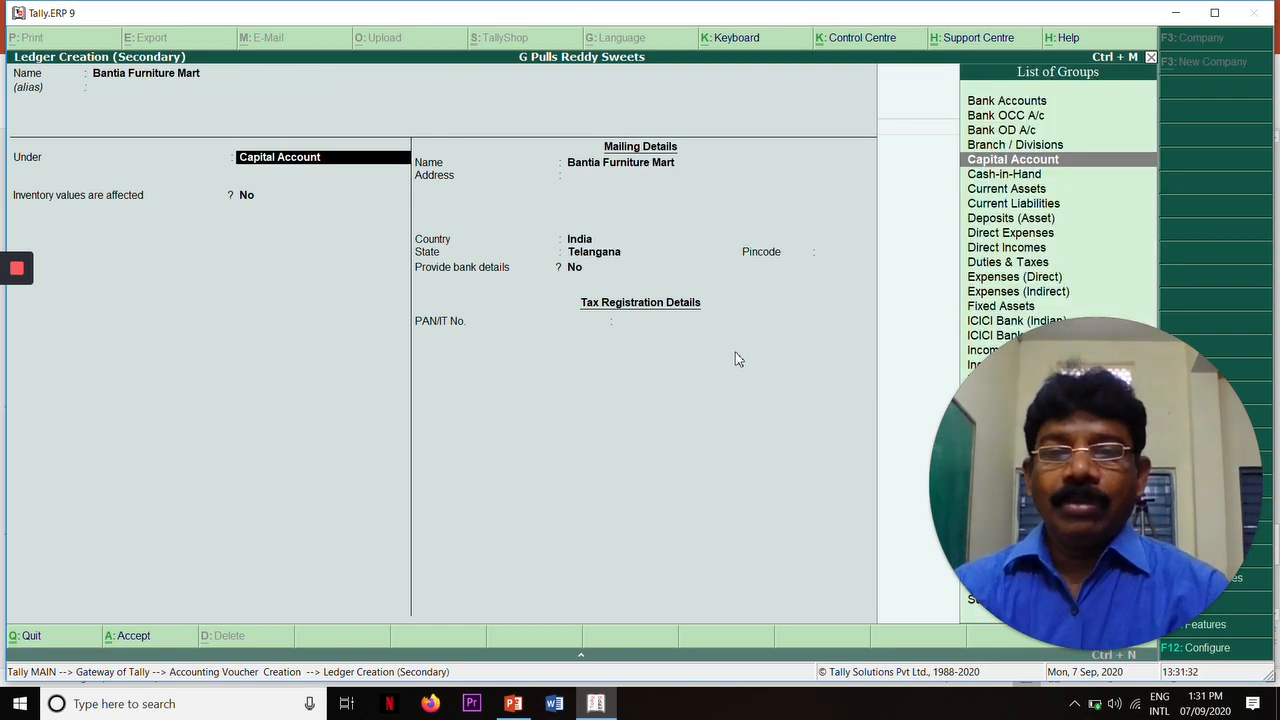
# Place the new ledger under Sundry Creditors and set bill-by-bill balance maintenance to No.
pyautogui.write('S')
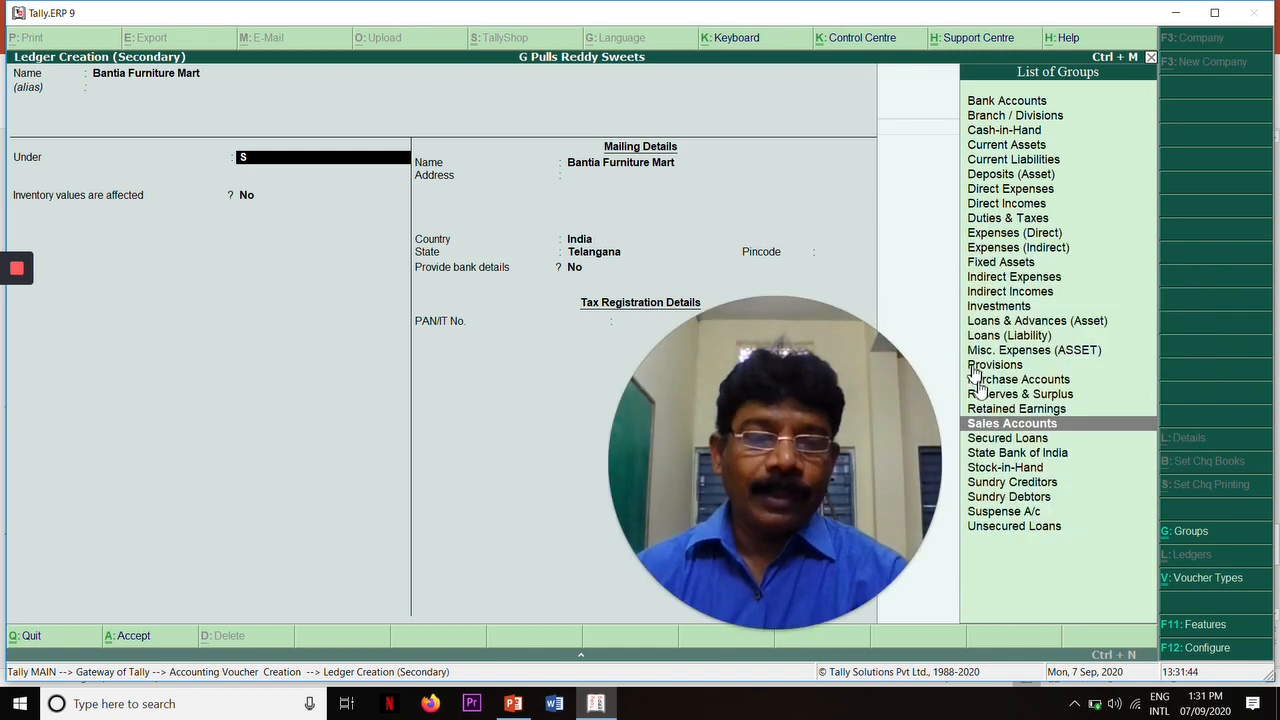
pyautogui.write('s')
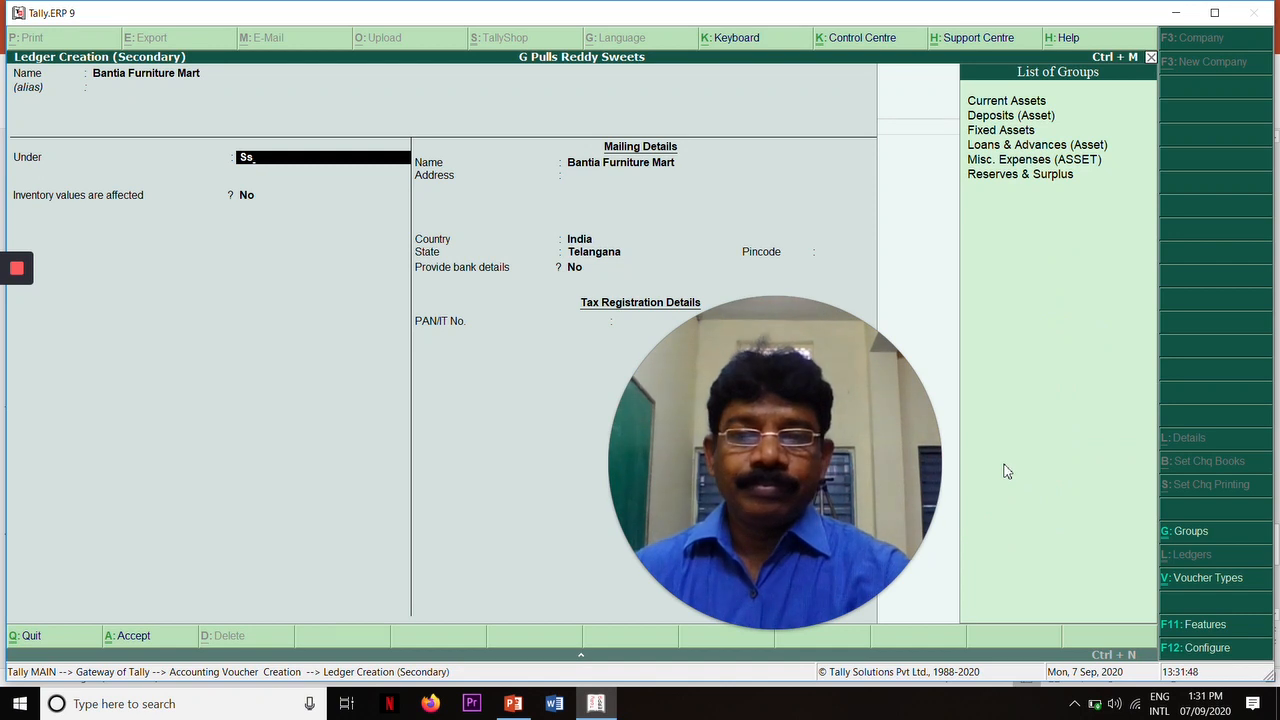
pyautogui.press('BackSpace')
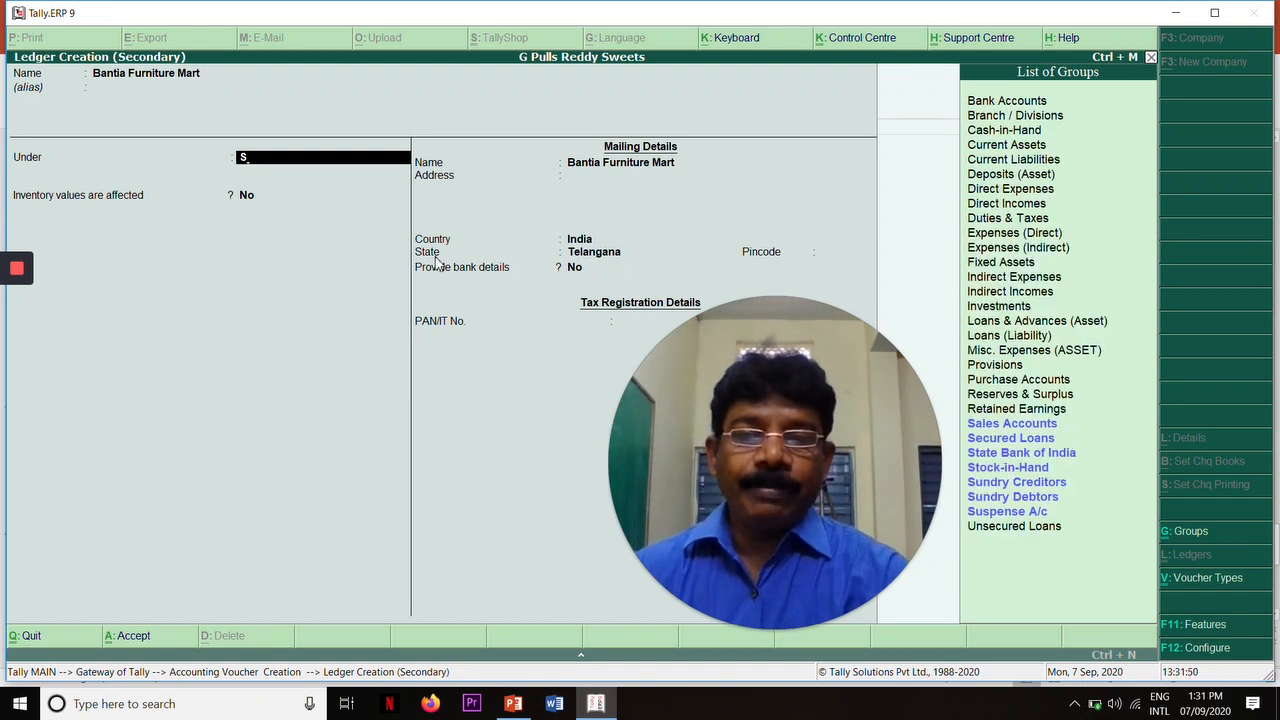
pyautogui.click(1021, 485)
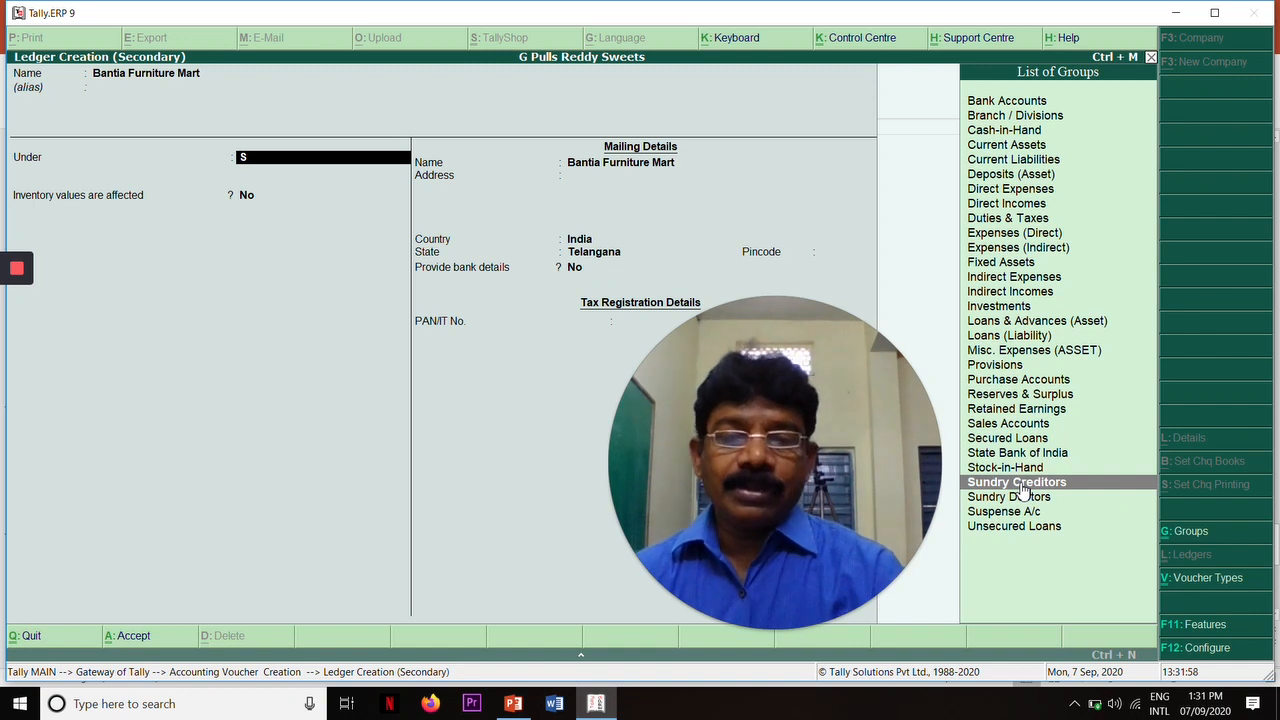
pyautogui.click(1021, 485)
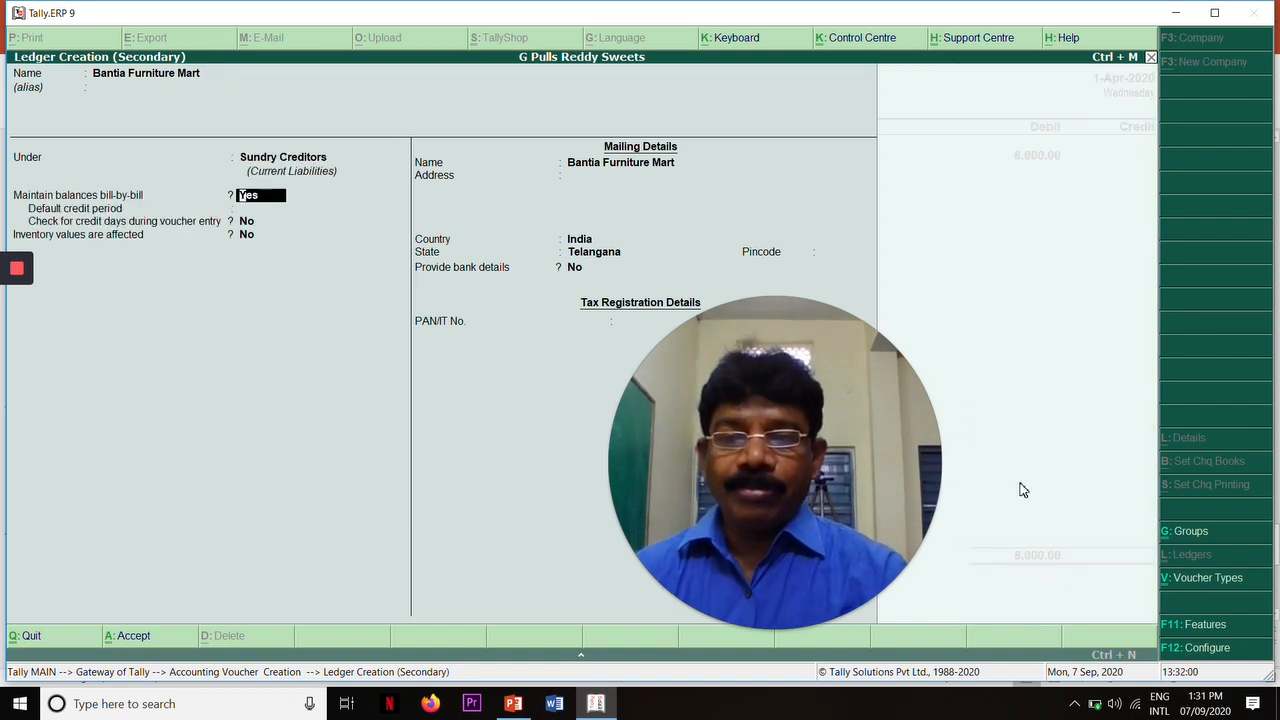
pyautogui.press('n')
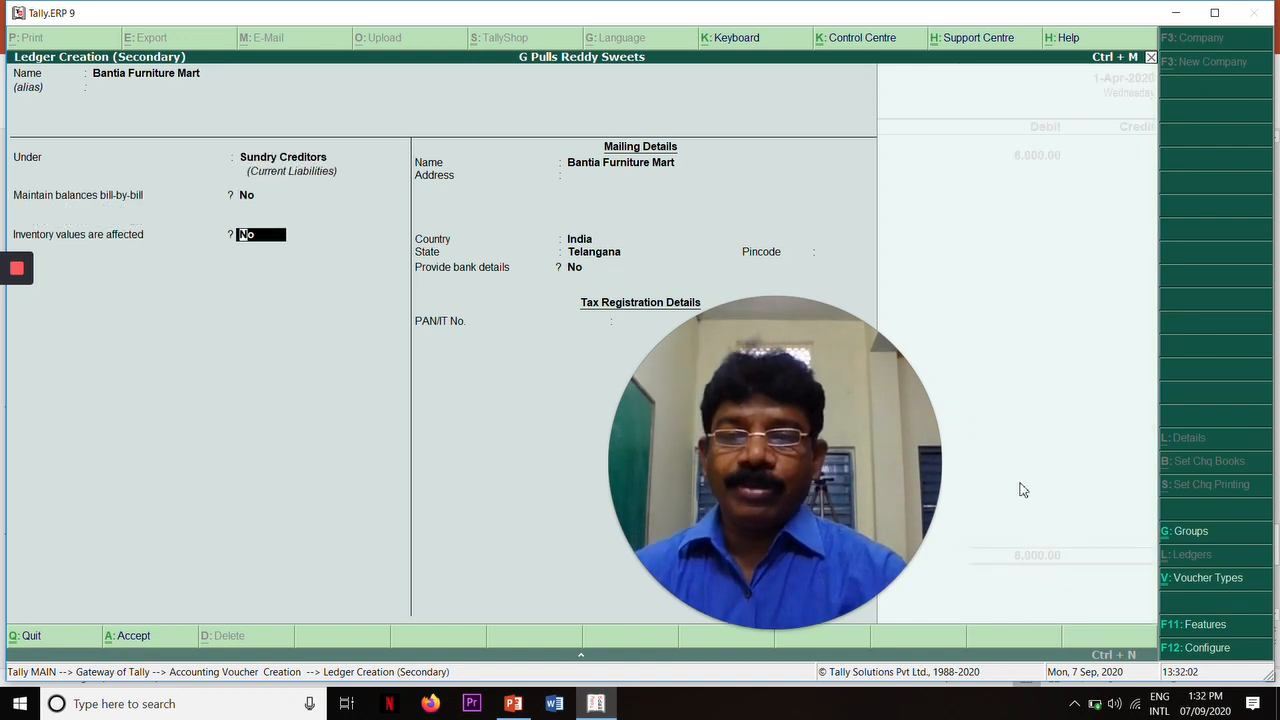
# Keep the ledger's remaining defaults, with country India, state Telangana and no bank details, and save it.
pyautogui.press('Return')
pyautogui.press('Return')
pyautogui.press('Return')
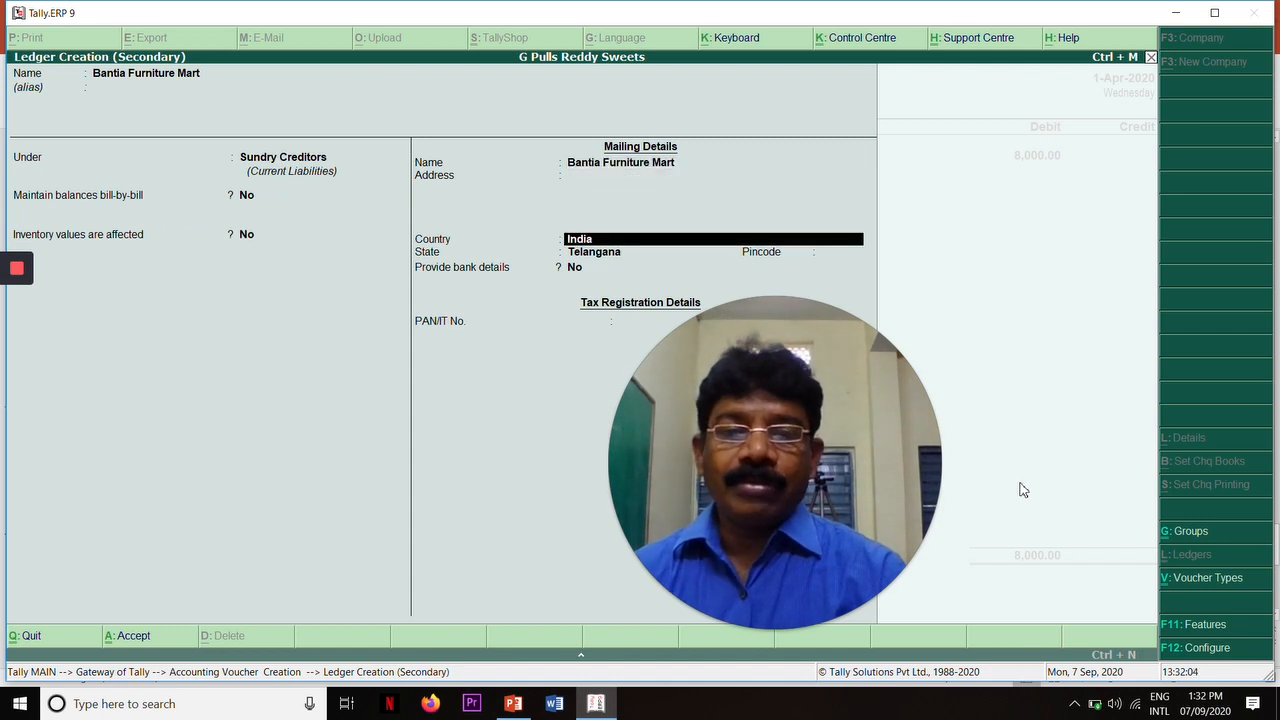
pyautogui.press('Return')
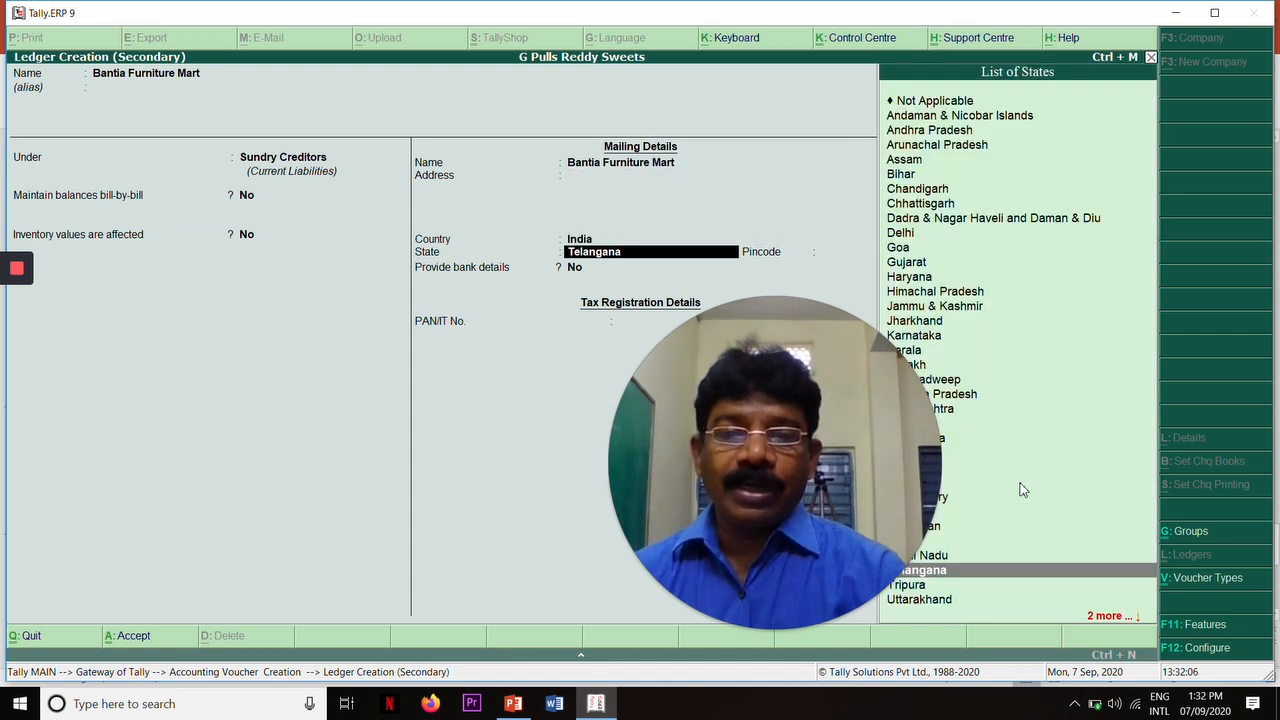
pyautogui.press('Return')
pyautogui.press('Return')
pyautogui.press('Return')
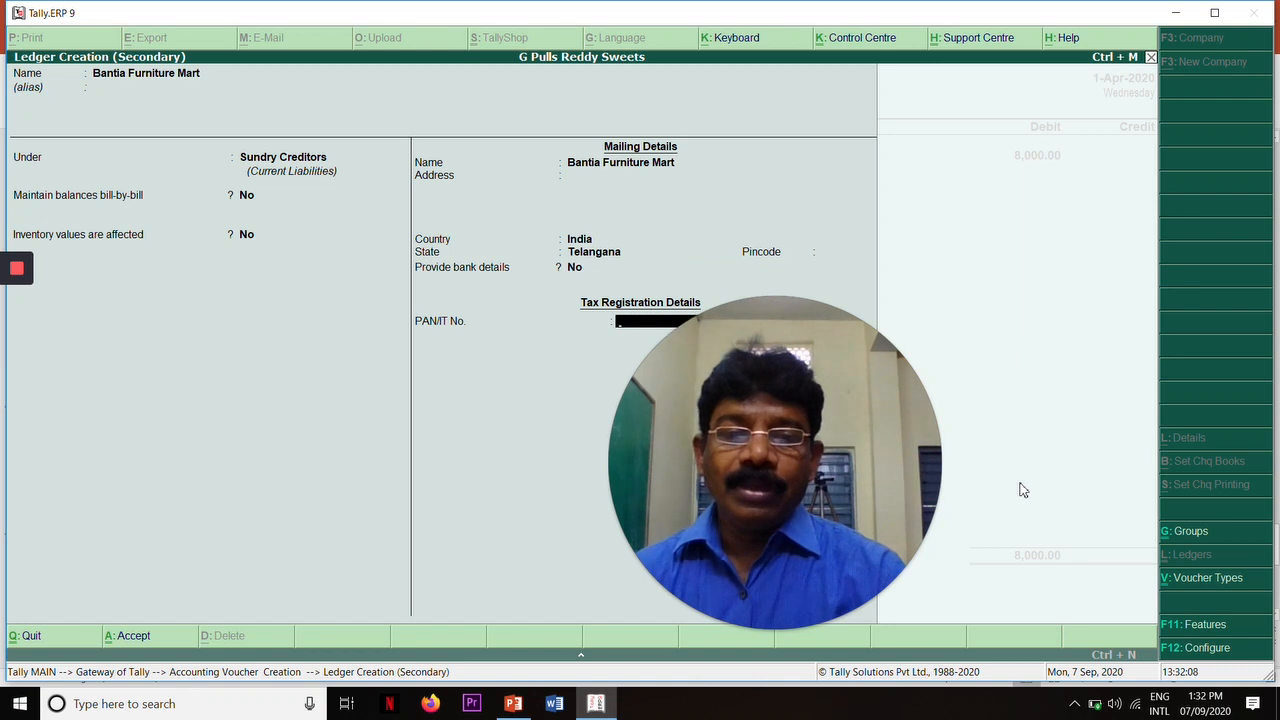
pyautogui.press('Return')
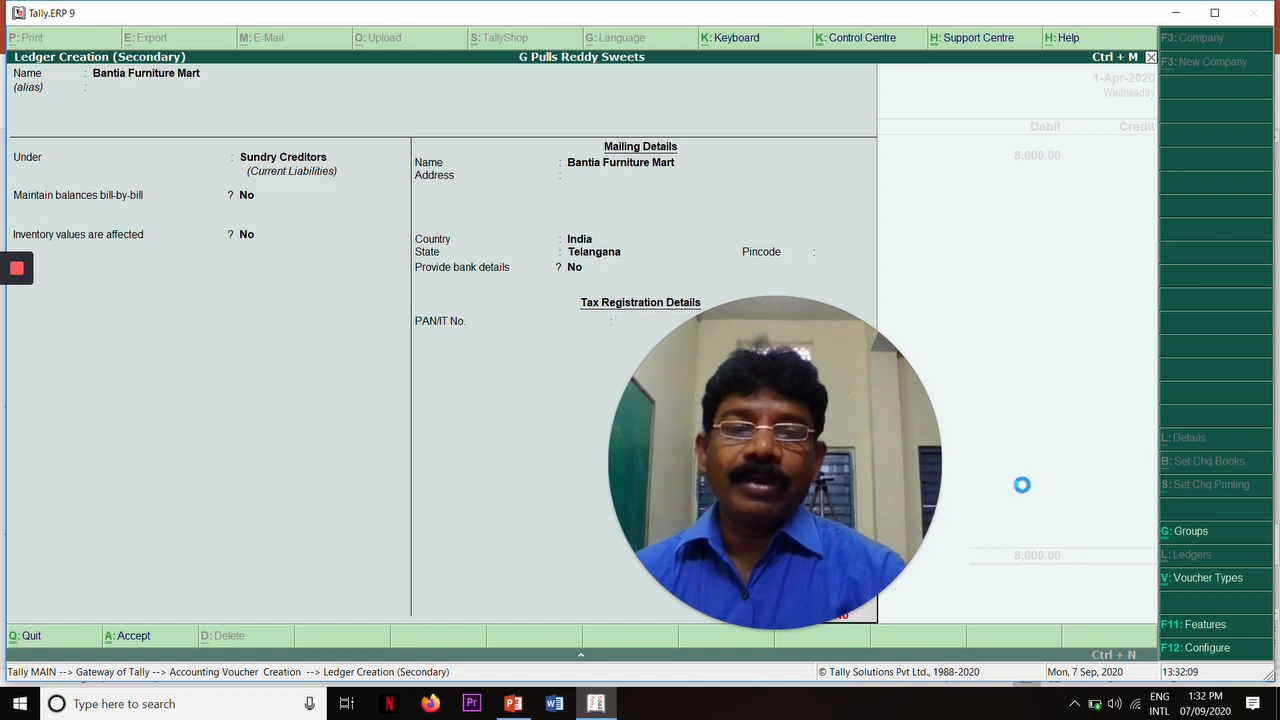
pyautogui.press('Return')
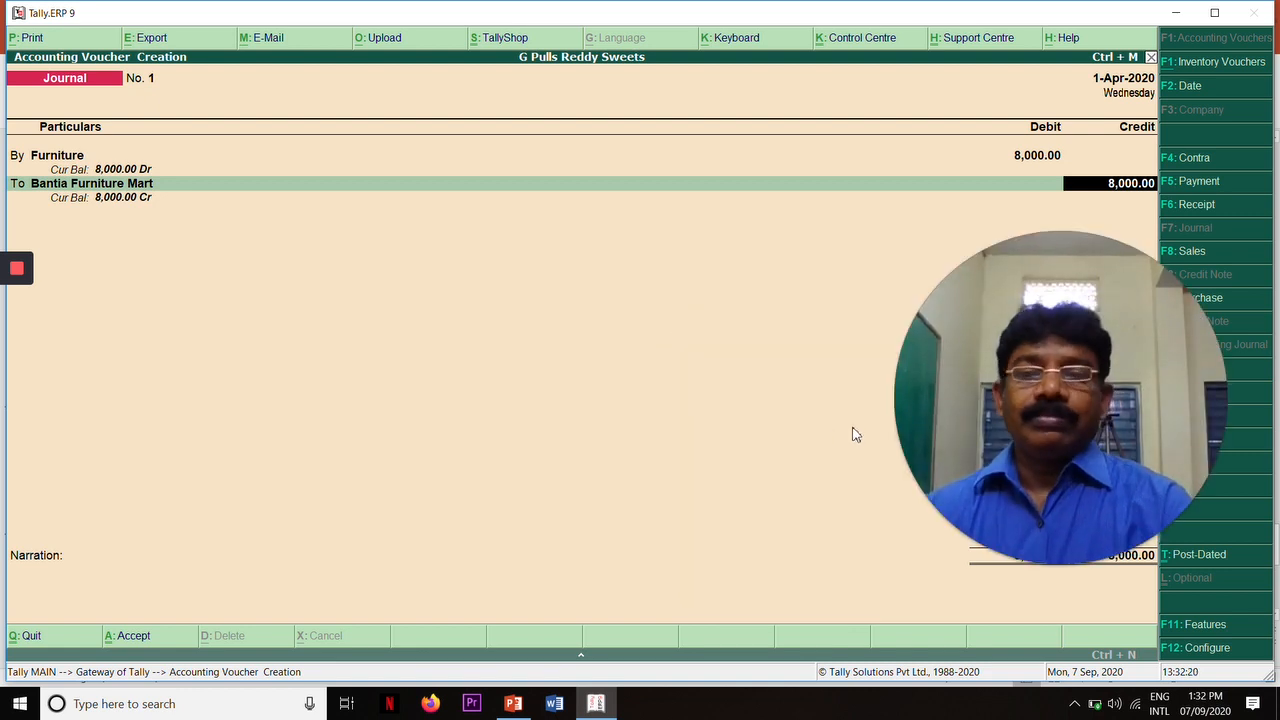
# Accept the 8,000 credit to Bantia Furniture Mart and save the journal voucher with the narration "Furniture purchased on credit".
pyautogui.press('Return')
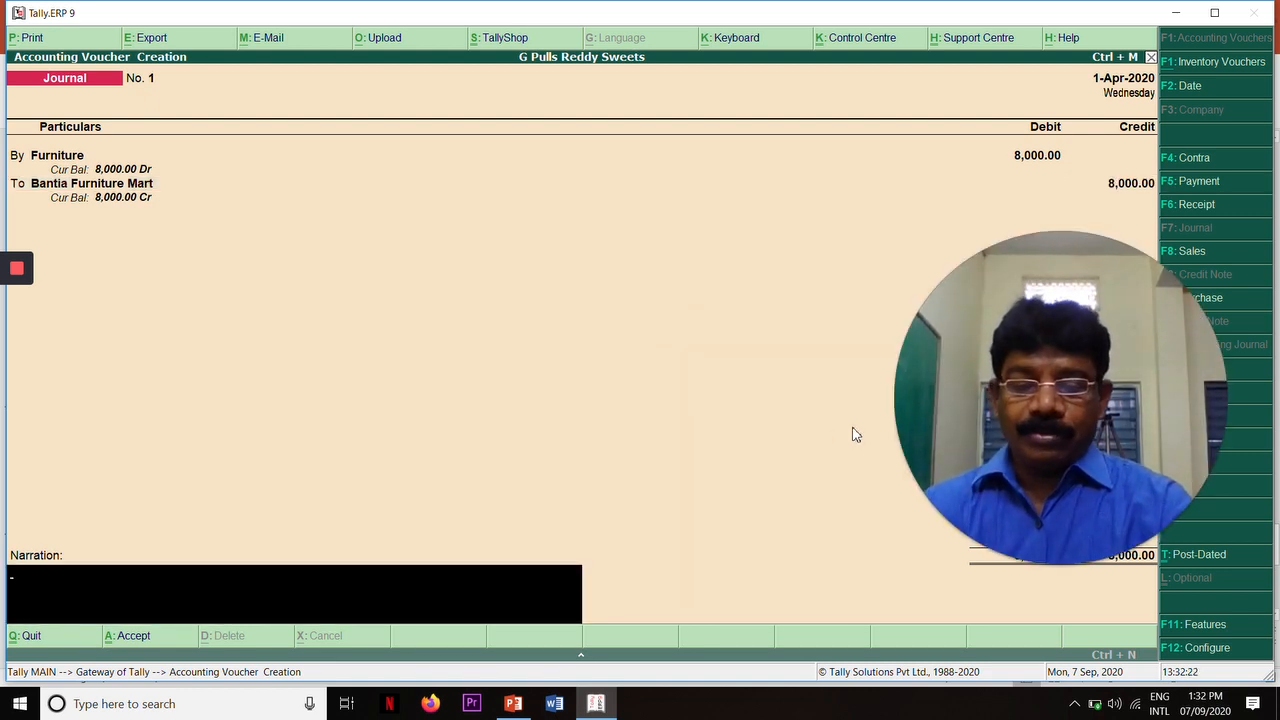
pyautogui.write('Furniture p')
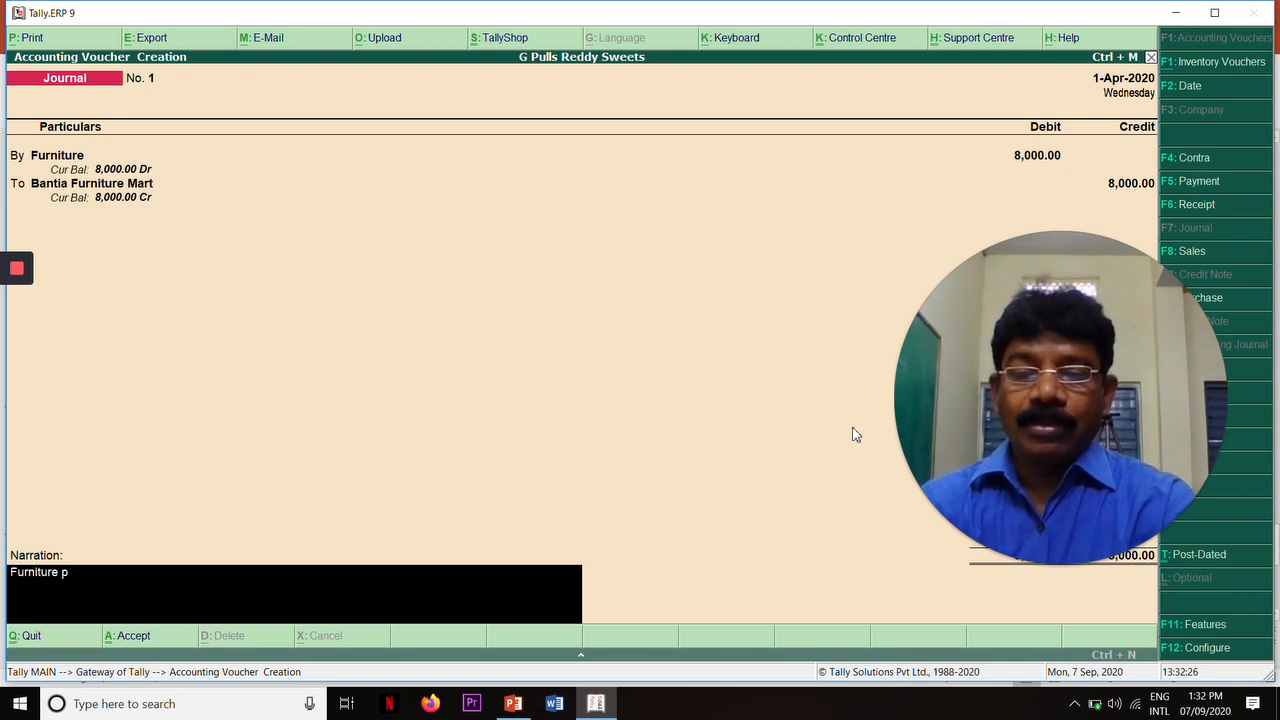
pyautogui.write('urchased on credit')
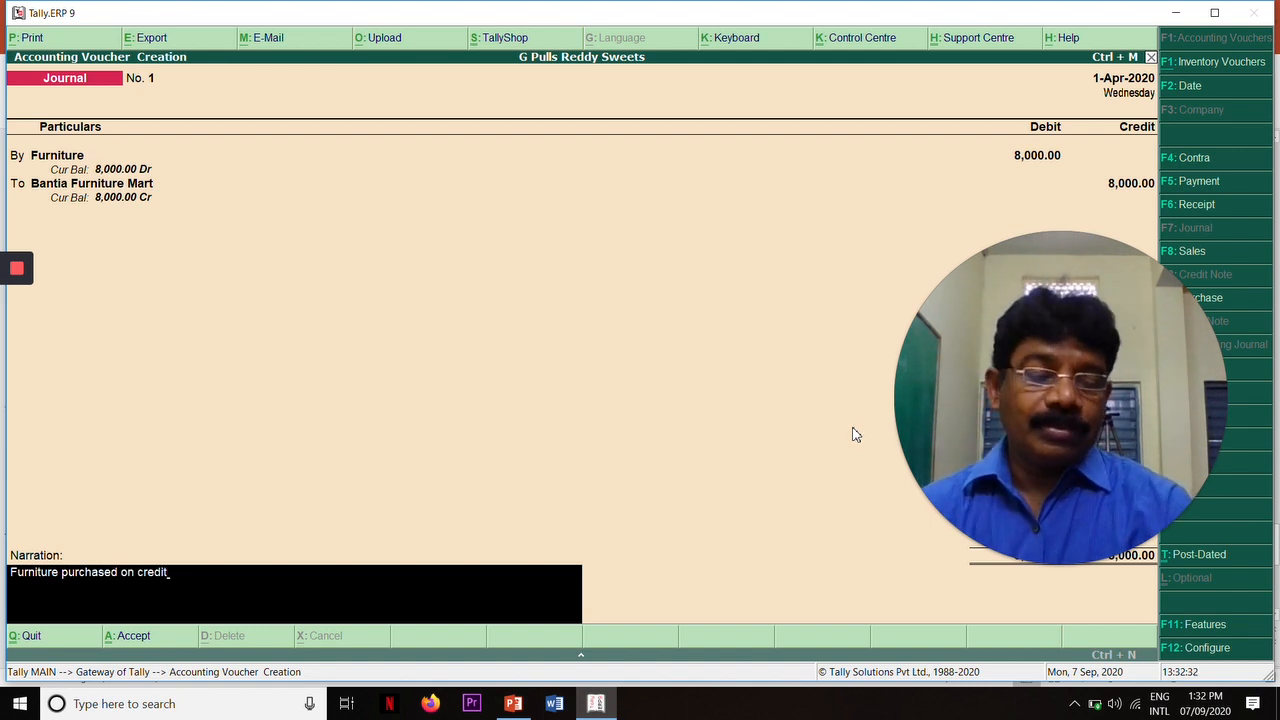
pyautogui.press('Return')
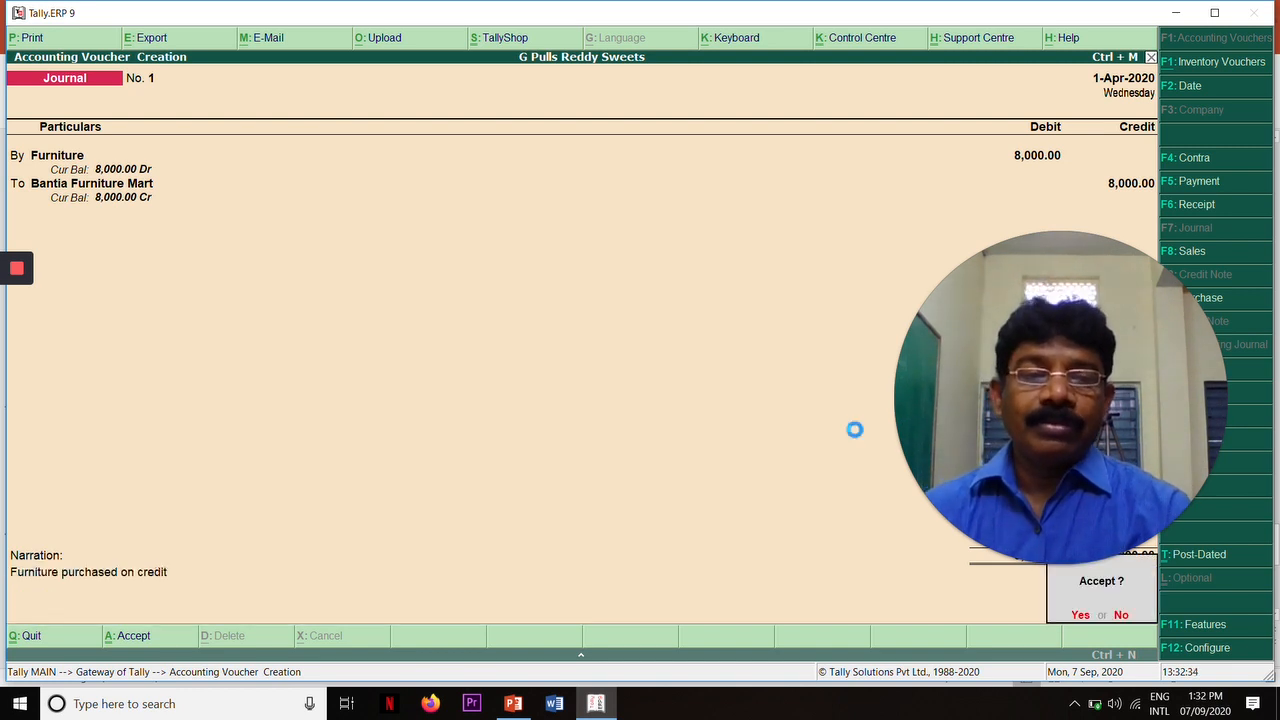
pyautogui.press('Return')
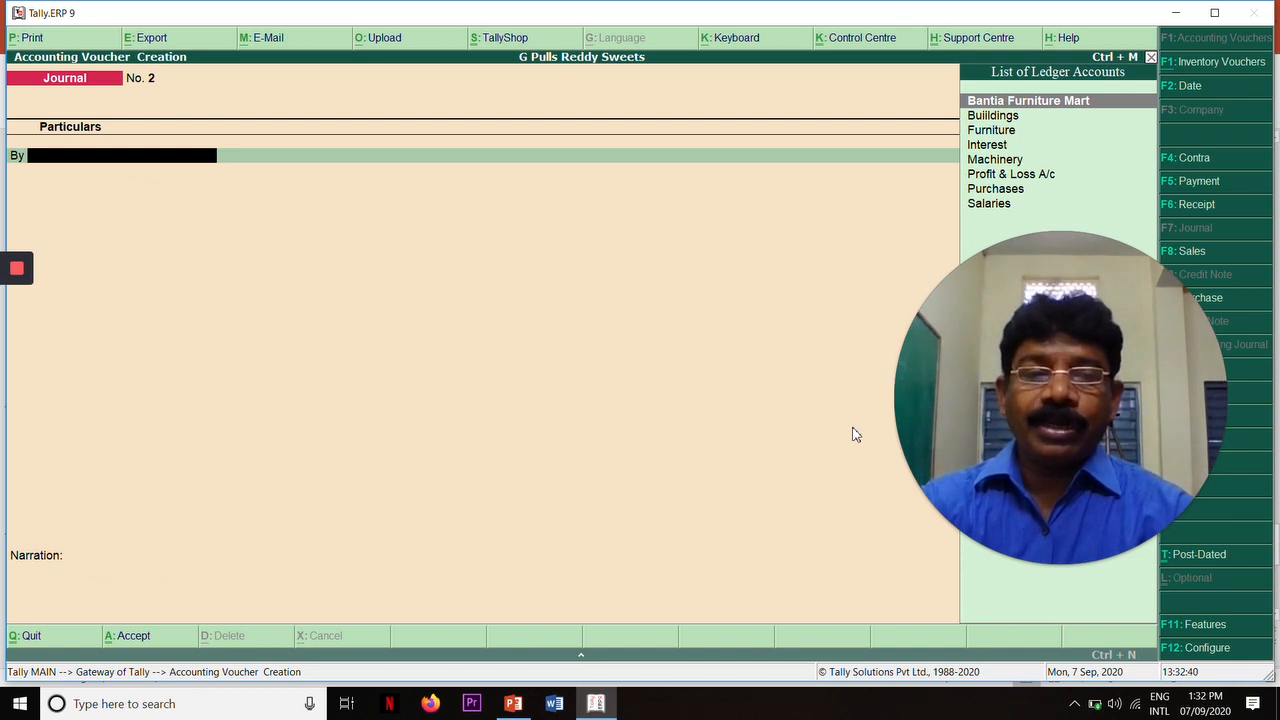
pyautogui.press('Escape')
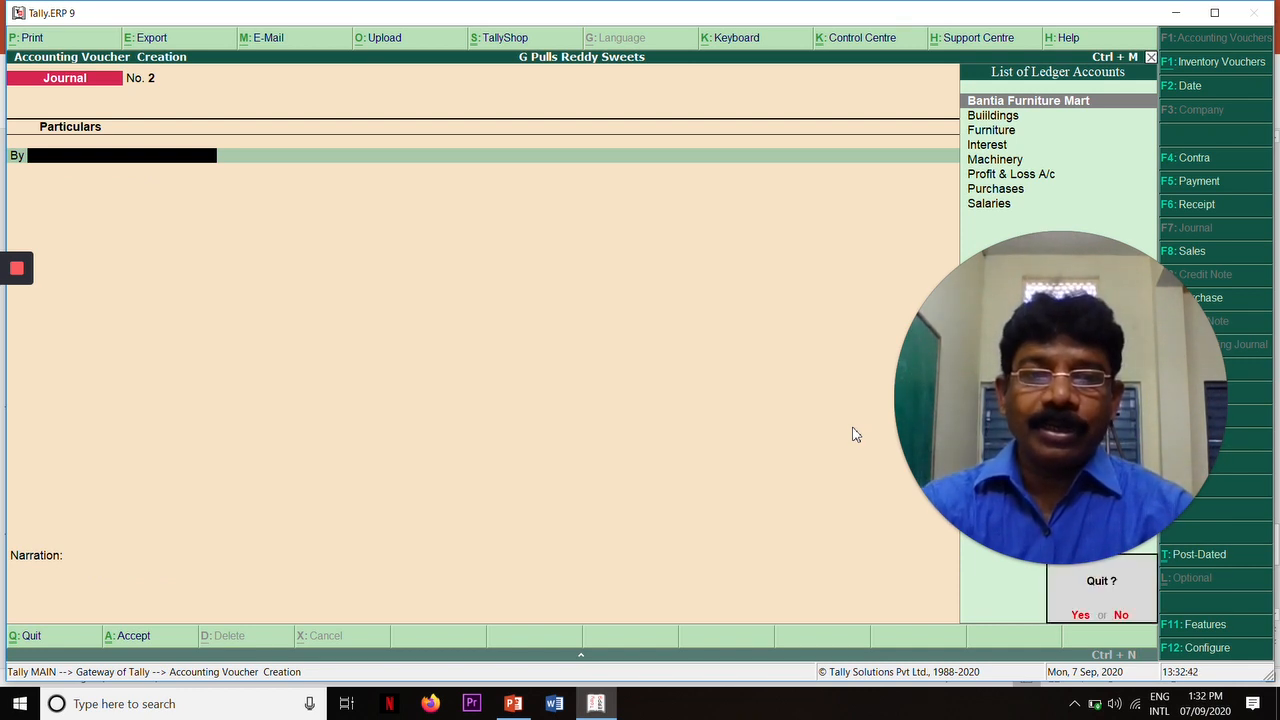
# Leave voucher entry and open the Day Book to check the recorded vouchers, returning to the Gateway of Tally when done.
pyautogui.press('Return')
pyautogui.press('Down')
pyautogui.press('Down')
pyautogui.press('Down')
pyautogui.press('Down')
pyautogui.press('Down')
pyautogui.press('Down')
pyautogui.press('Down')
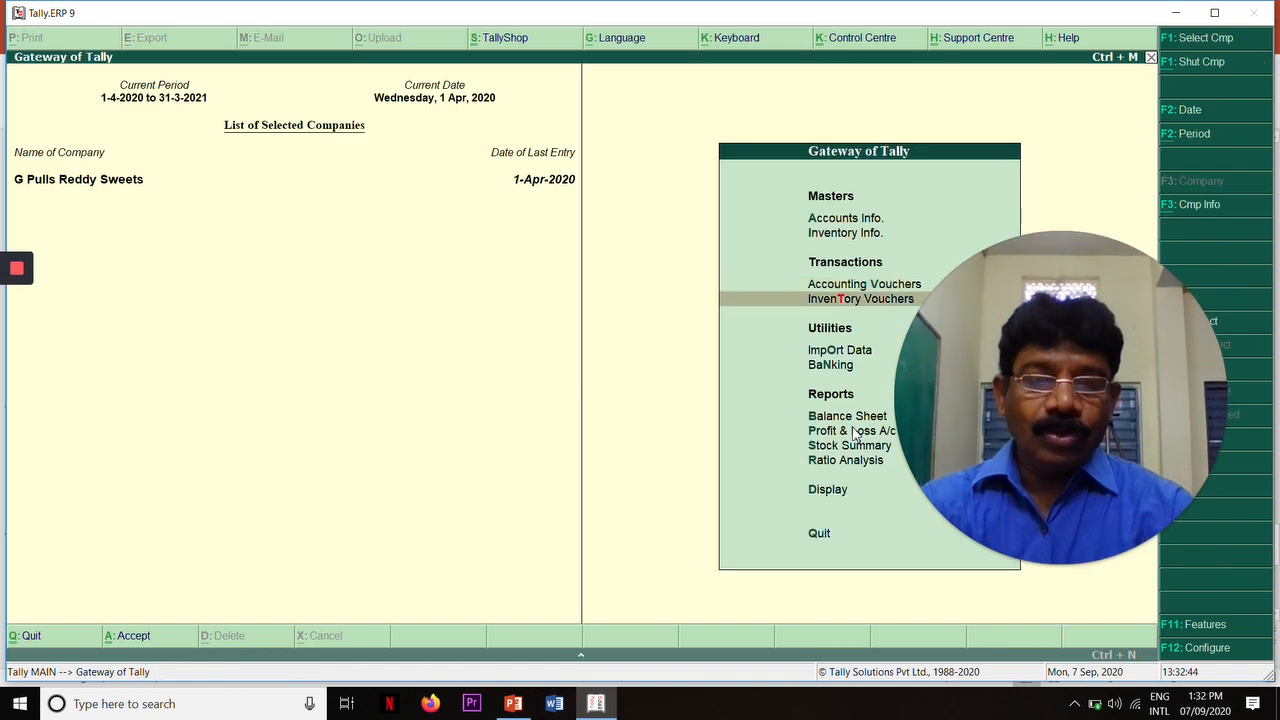
pyautogui.press('Down')
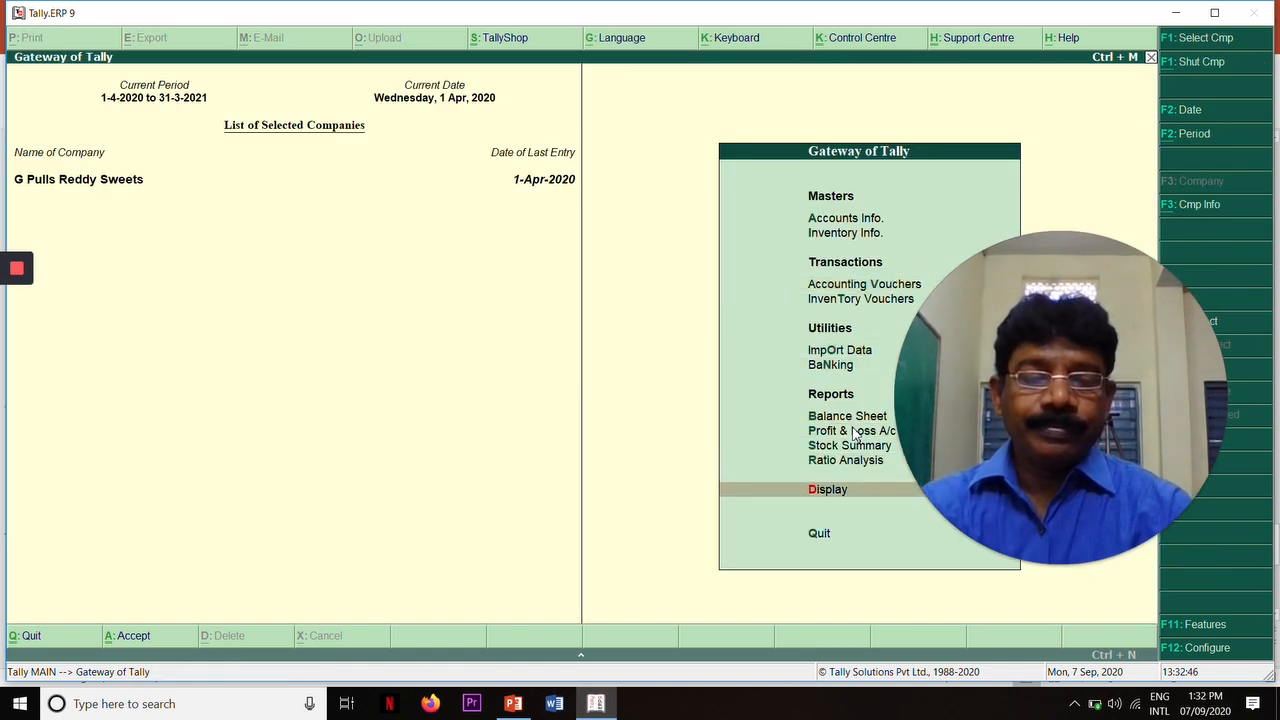
pyautogui.press('Return')
pyautogui.press('Down')
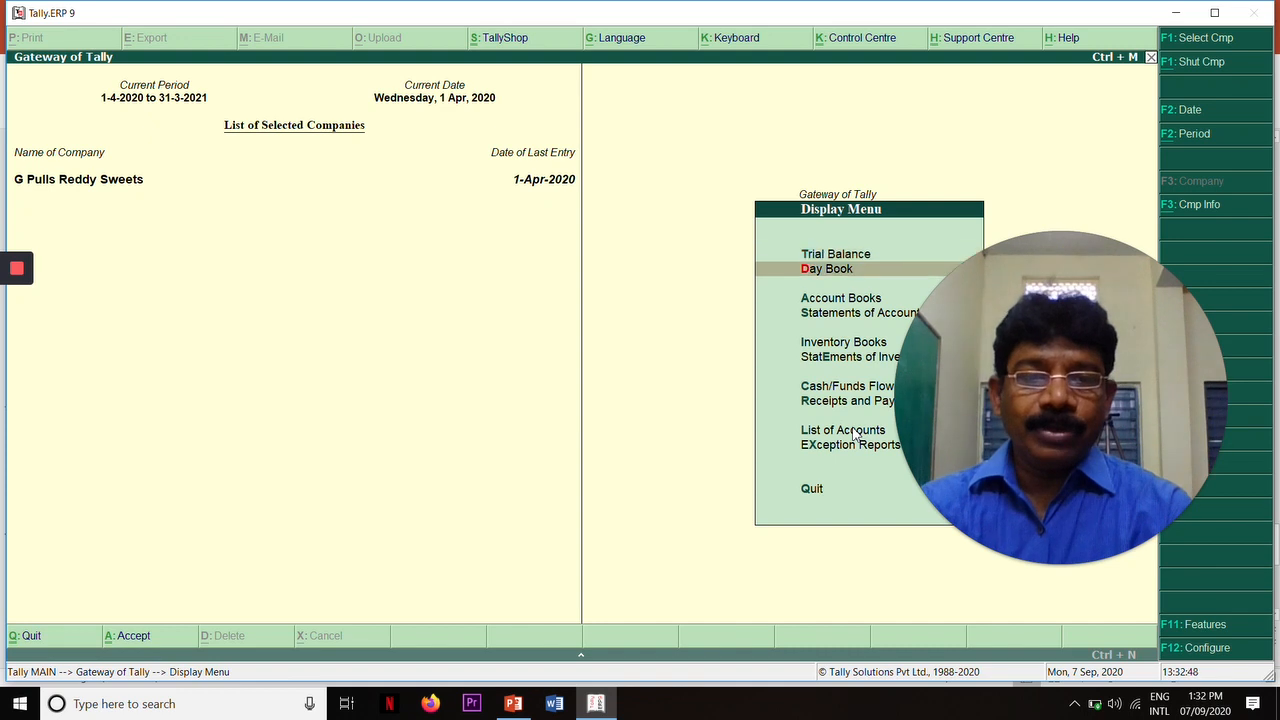
pyautogui.press('Return')
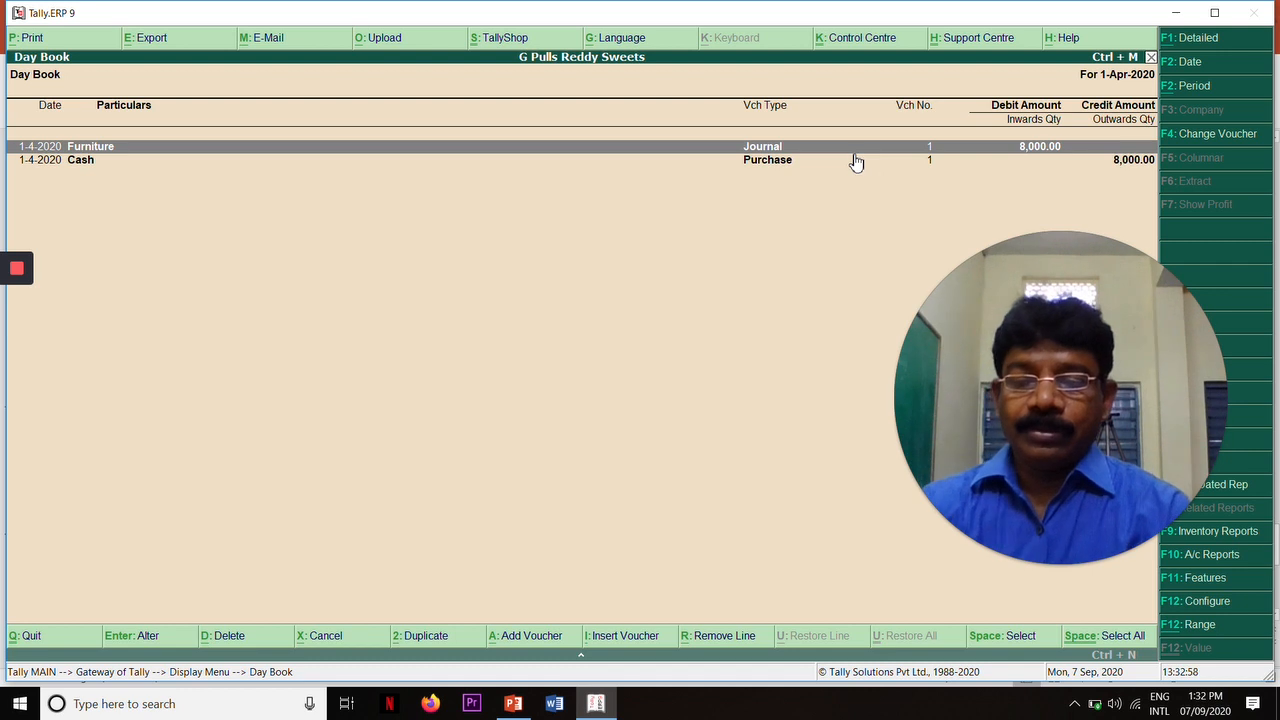
pyautogui.press('Escape')
pyautogui.press('Escape')
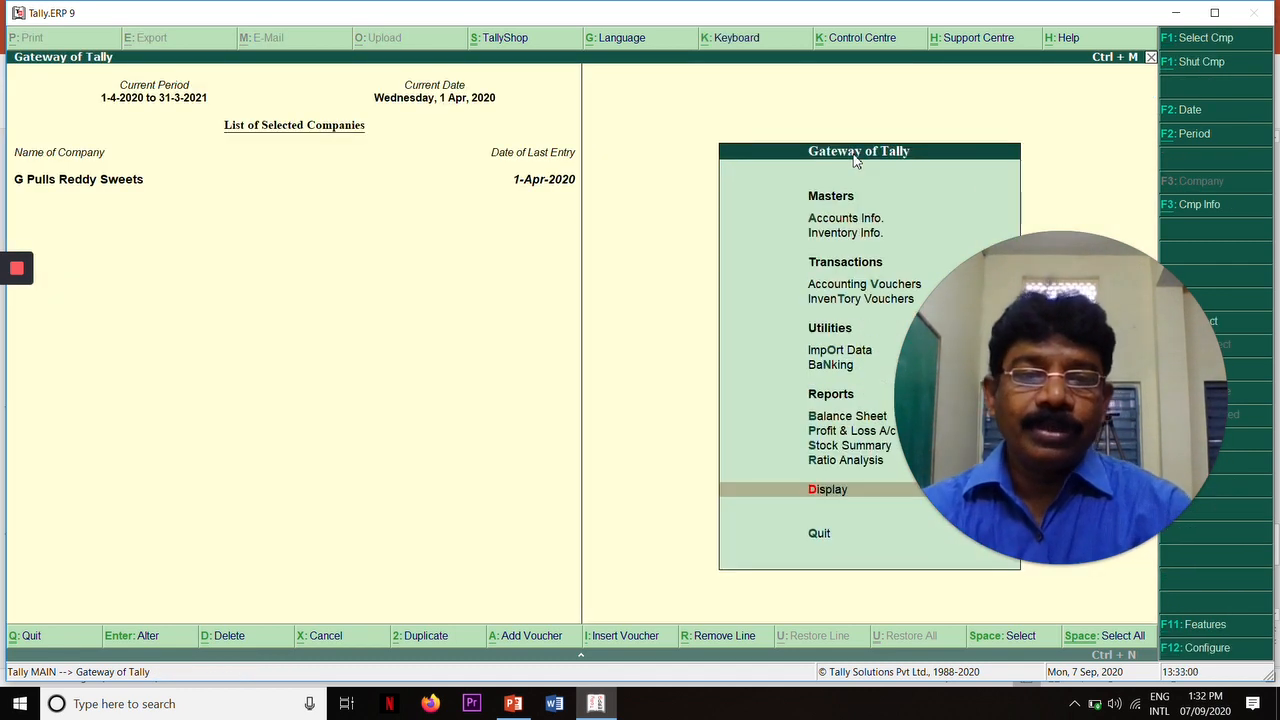
# Start a new sales voucher in Accounting Vouchers and switch it from invoice to voucher mode.
pyautogui.click(845, 289)
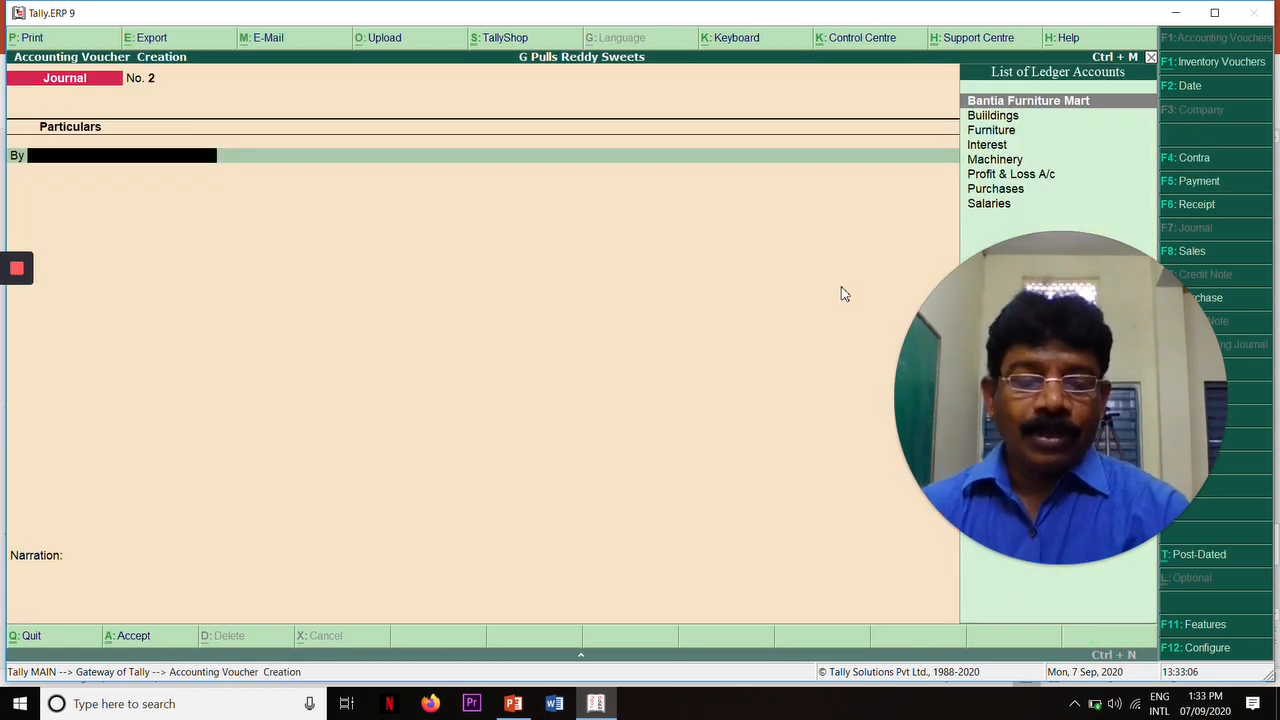
pyautogui.press('F8')
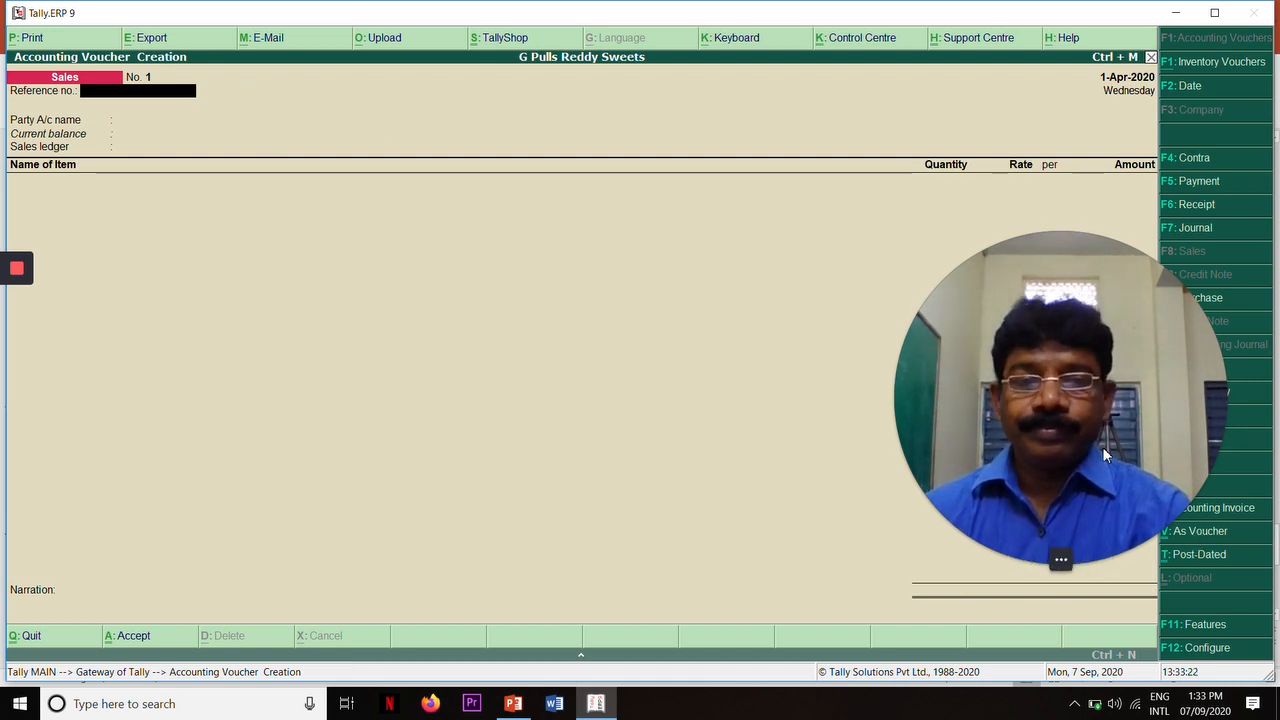
pyautogui.moveTo(1105, 455); pyautogui.dragTo(929, 294)
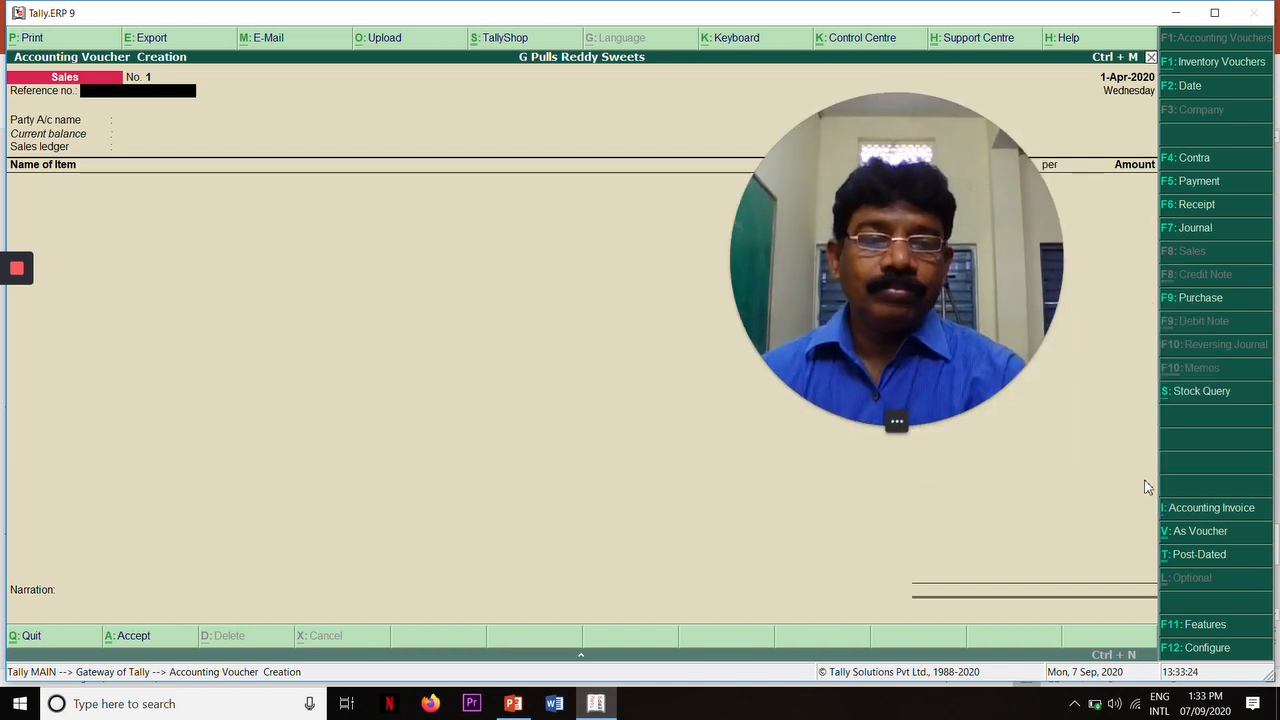
pyautogui.click(1196, 537)
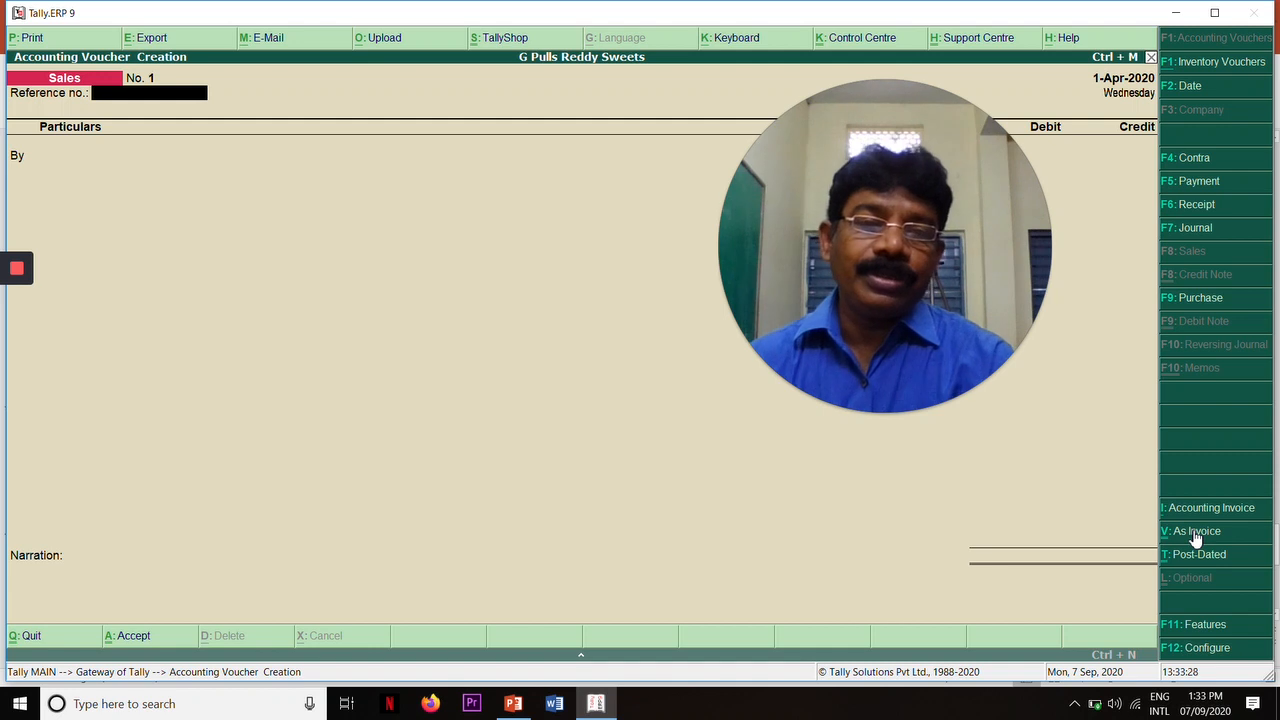
pyautogui.moveTo(926, 289)
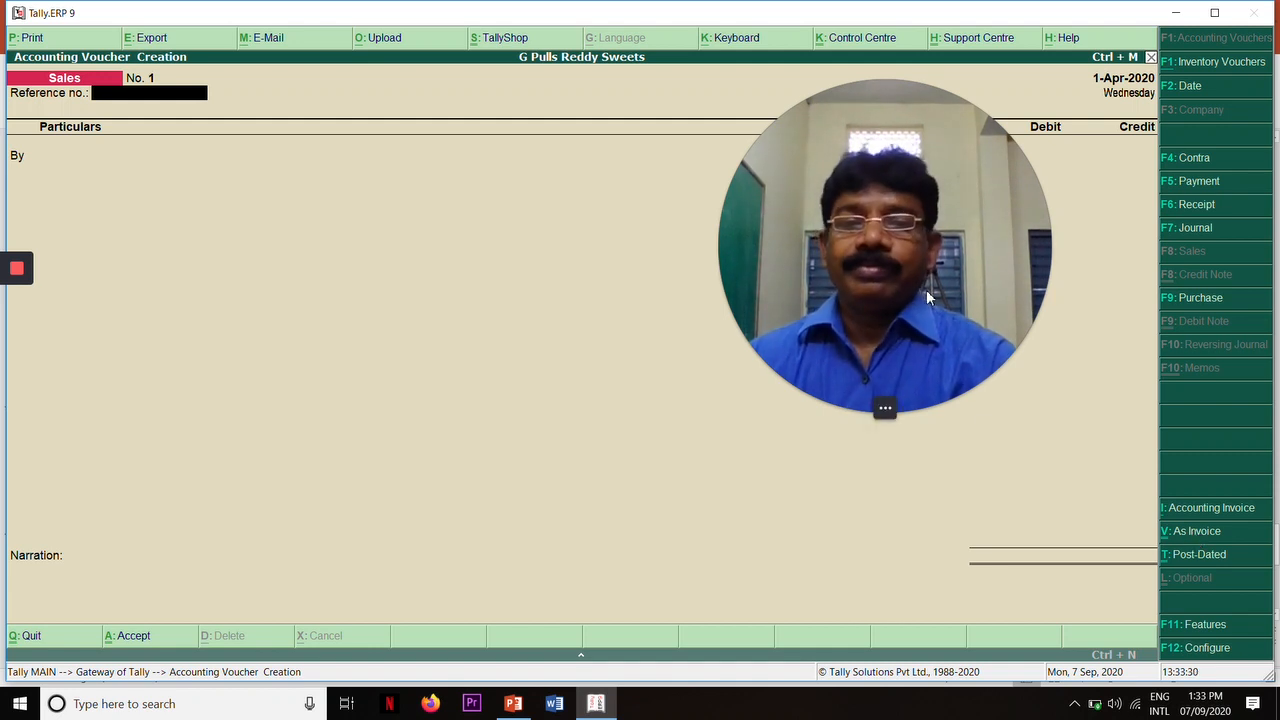
pyautogui.moveTo(924, 296); pyautogui.dragTo(1064, 428)
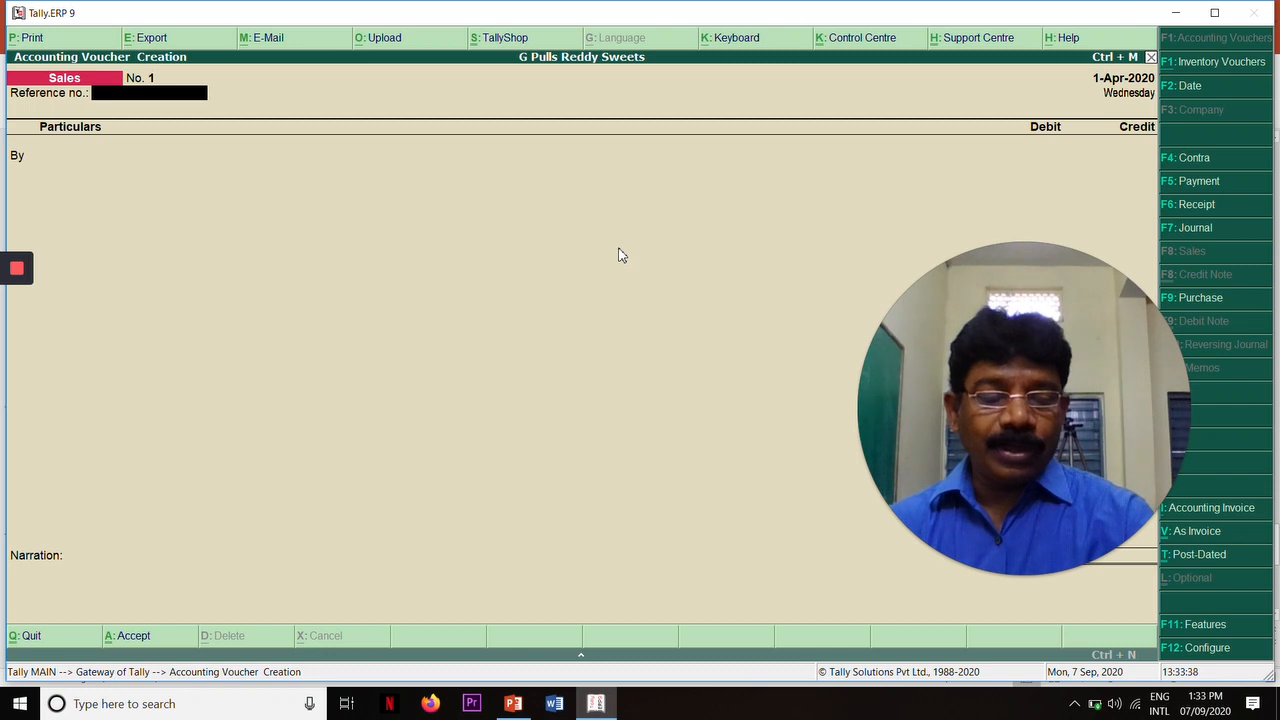
# Give the sales voucher reference number 232 and debit Bank (SBI), keeping the default buyer's details.
pyautogui.write('232')
pyautogui.press('Return')
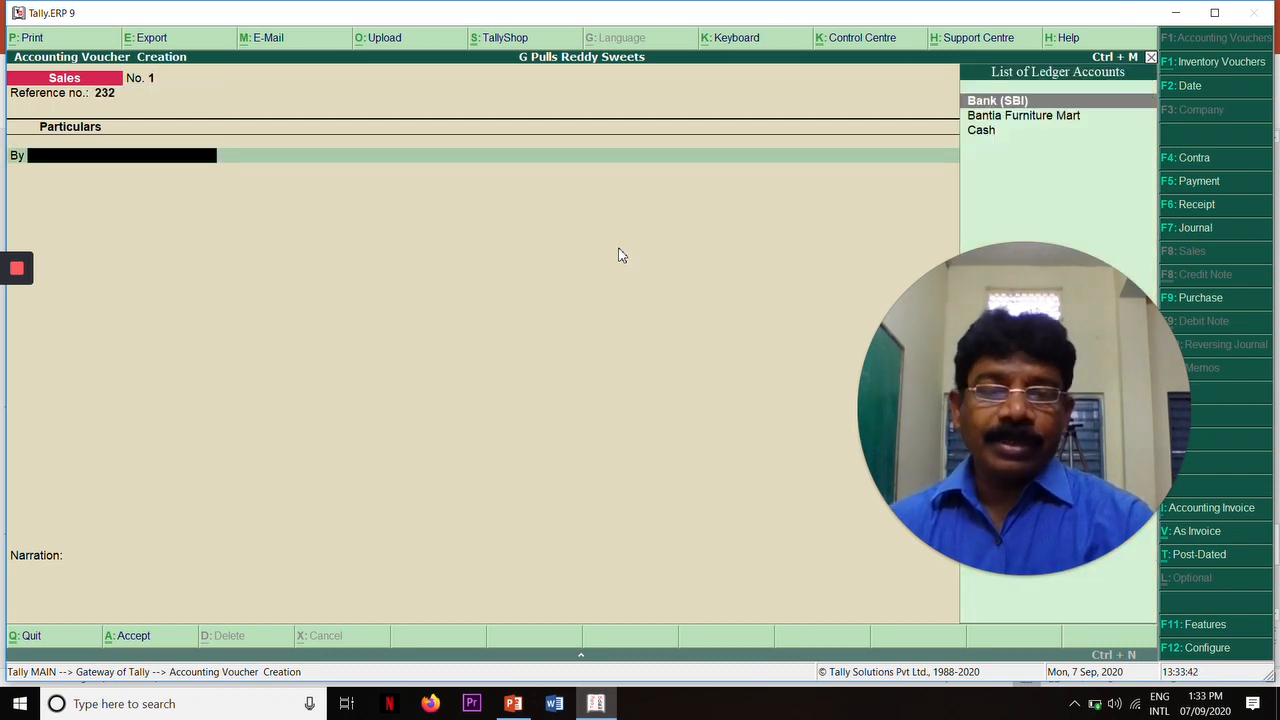
pyautogui.press('Return')
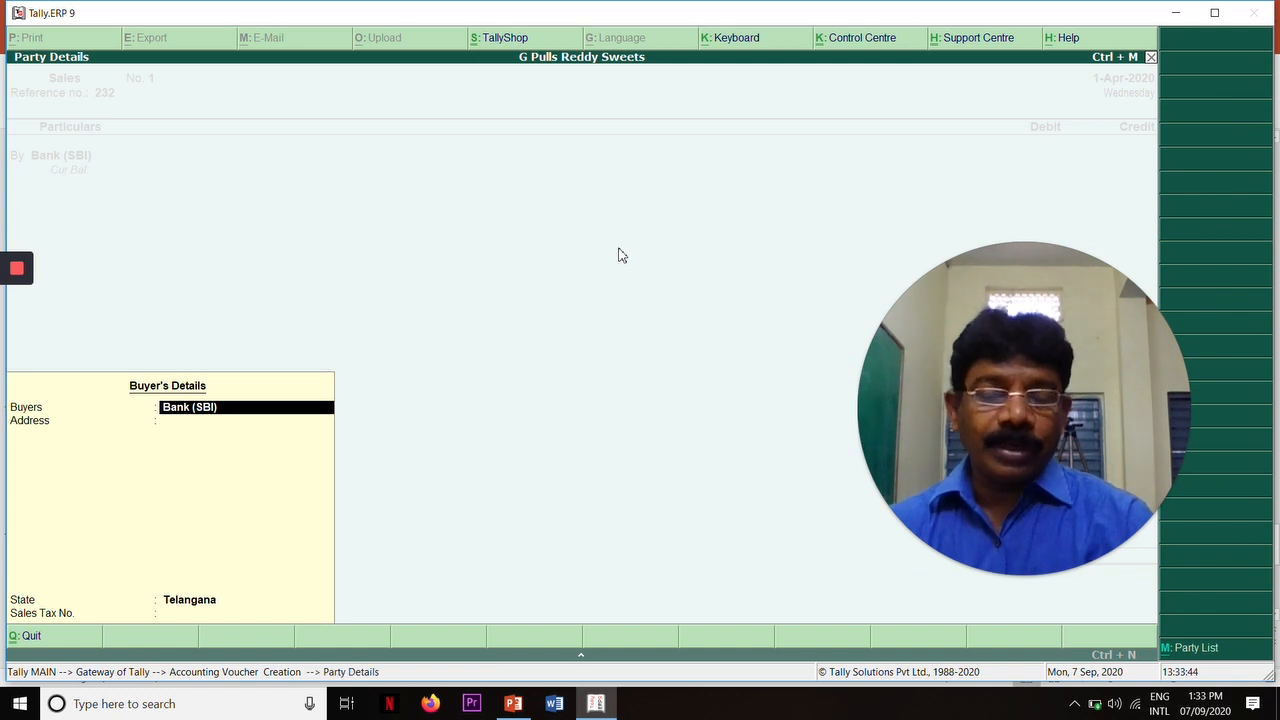
pyautogui.press('Return')
pyautogui.press('Return')
pyautogui.press('Return')
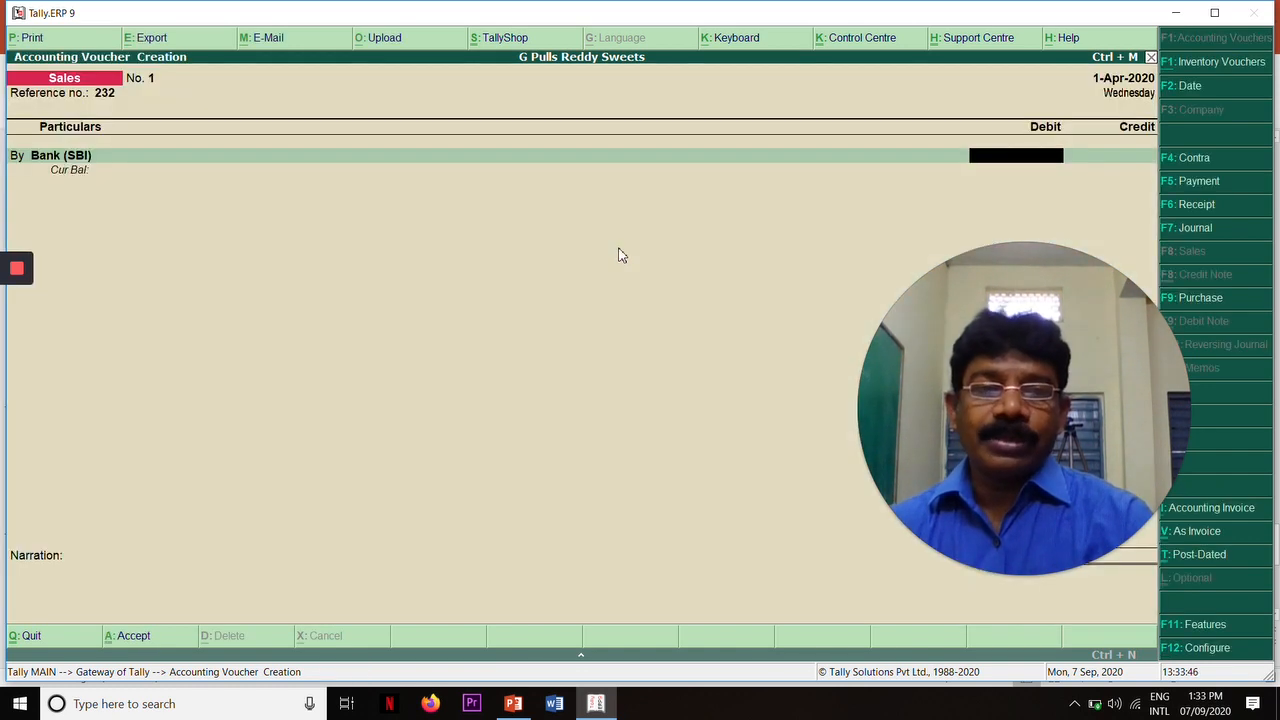
# Set the Bank (SBI) debit to 8,500 and accept its bank allocation as Cheque/DD without instrument details.
pyautogui.write('8')
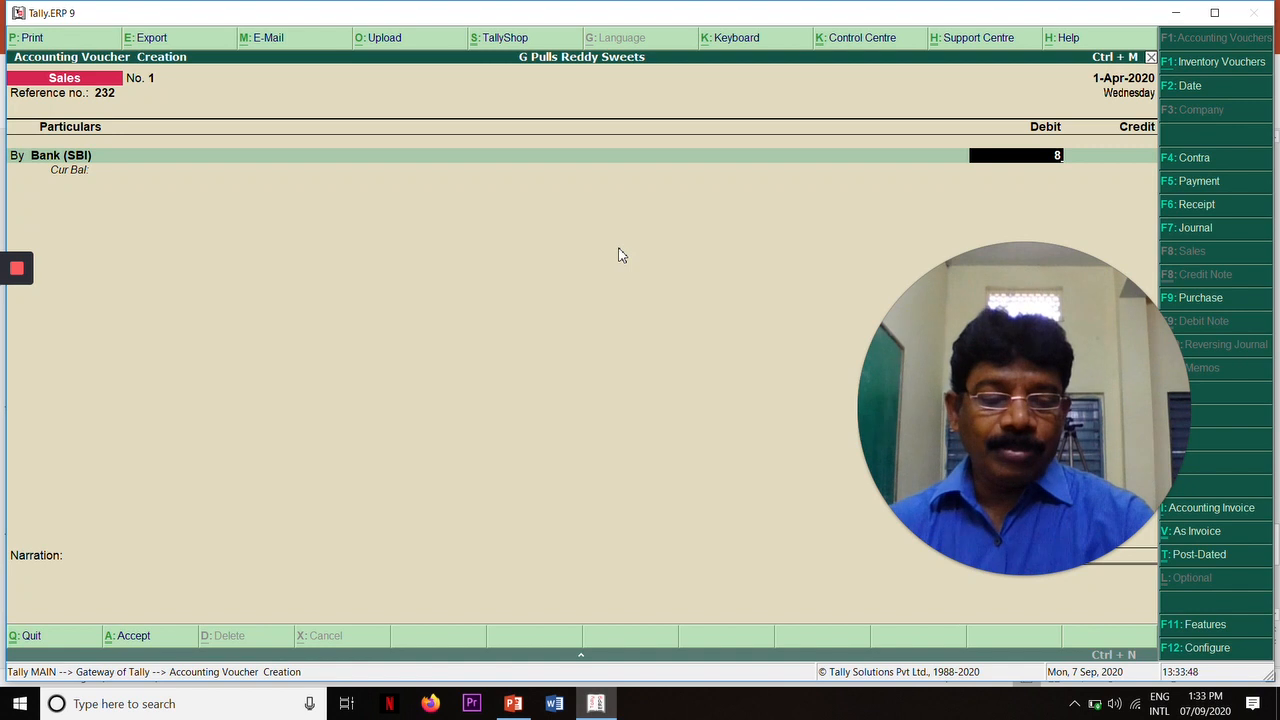
pyautogui.write('500')
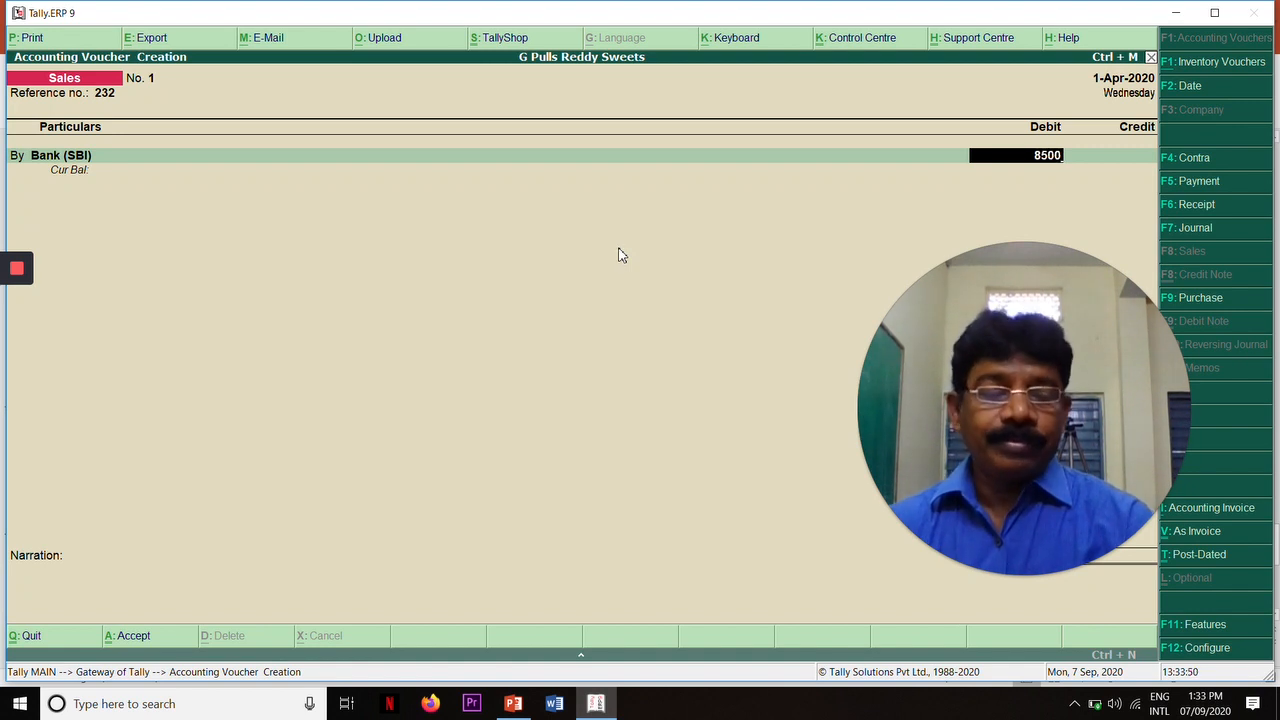
pyautogui.press('Return')
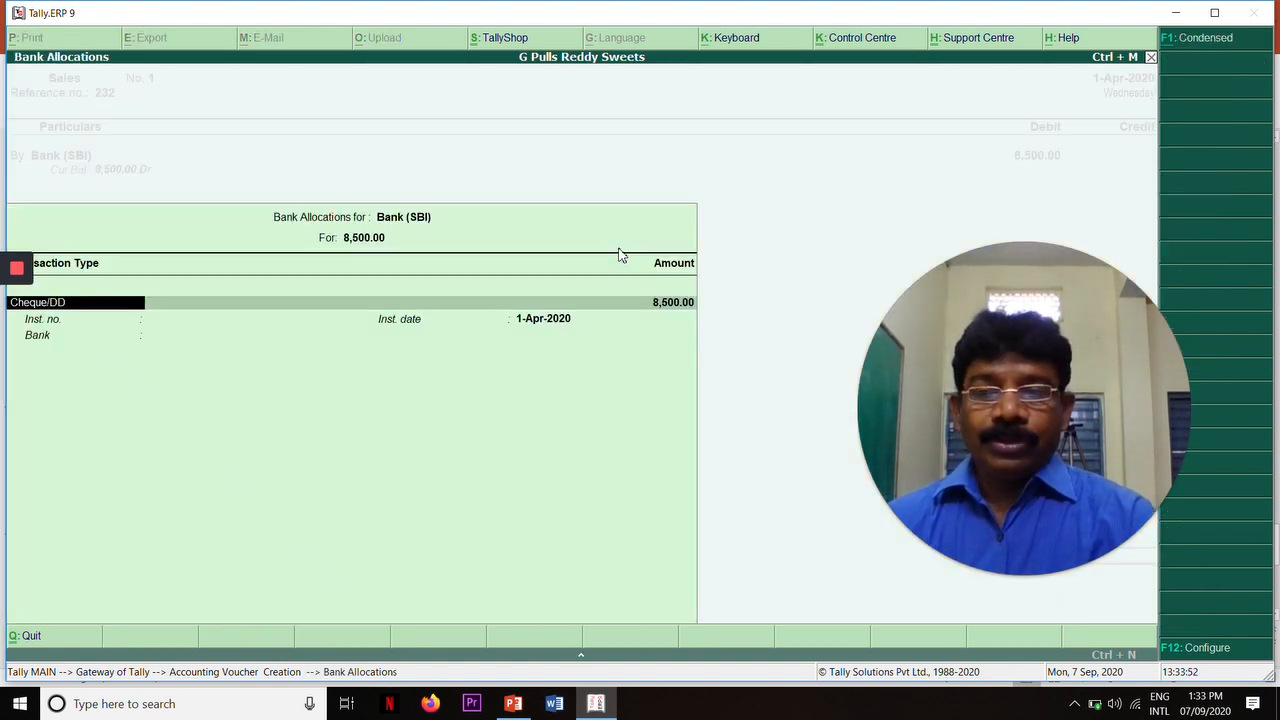
pyautogui.press('Return')
pyautogui.press('Return')
pyautogui.press('Return')
pyautogui.press('Return')
pyautogui.press('Return')
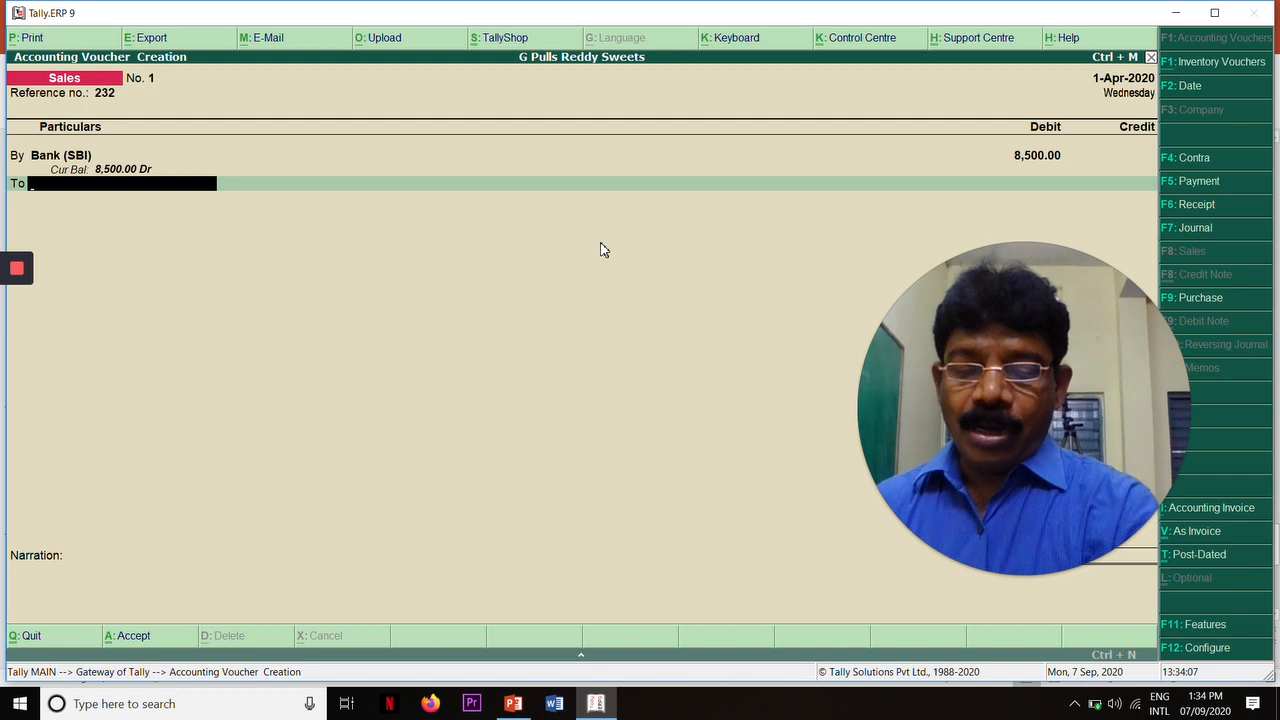
# Create a new ledger named Sales from the voucher's credit line and place it under Sales Accounts, without an alias.
pyautogui.hotkey('alt', 'c')
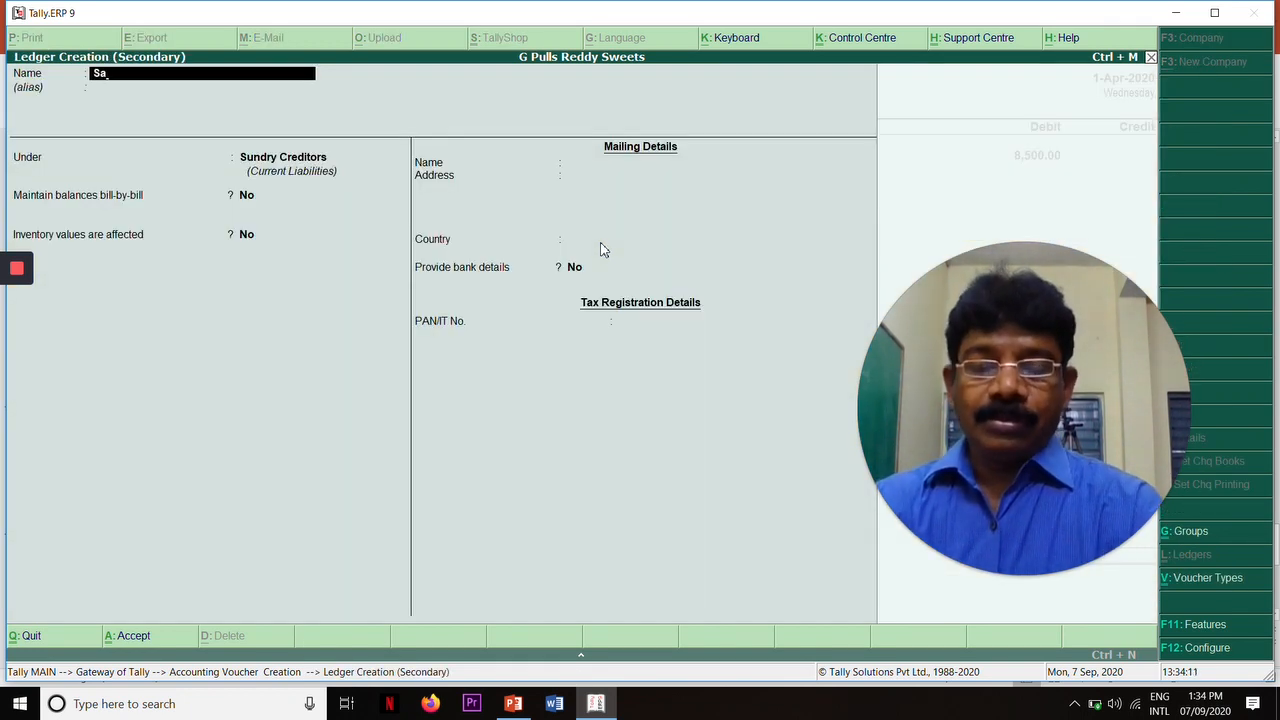
pyautogui.write('Sales')
pyautogui.press('Return')
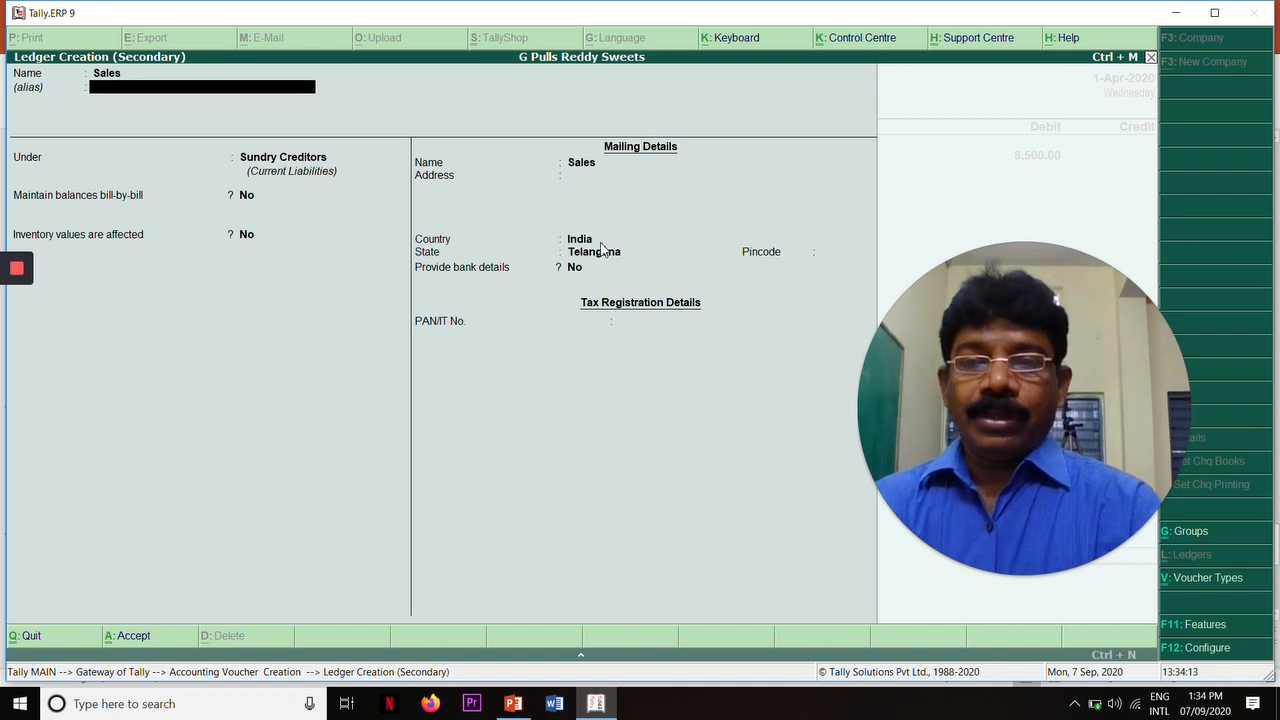
pyautogui.press('Return')
pyautogui.write('S')
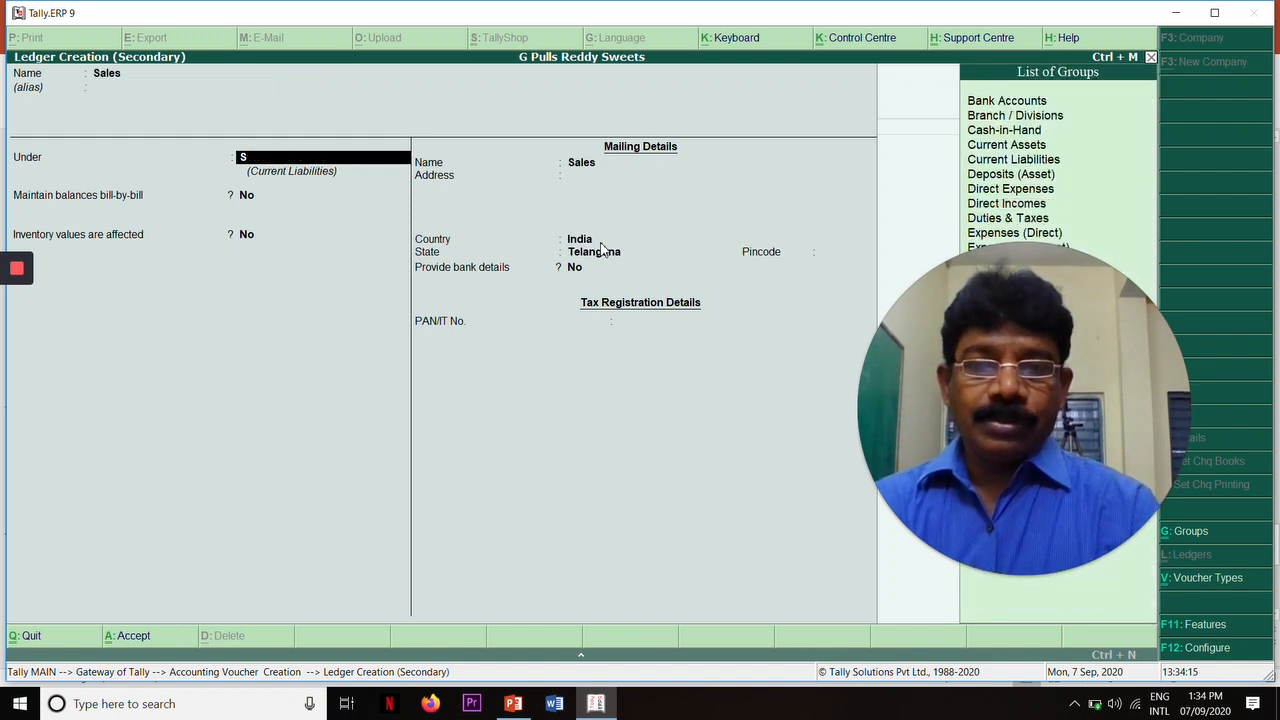
pyautogui.write('ale')
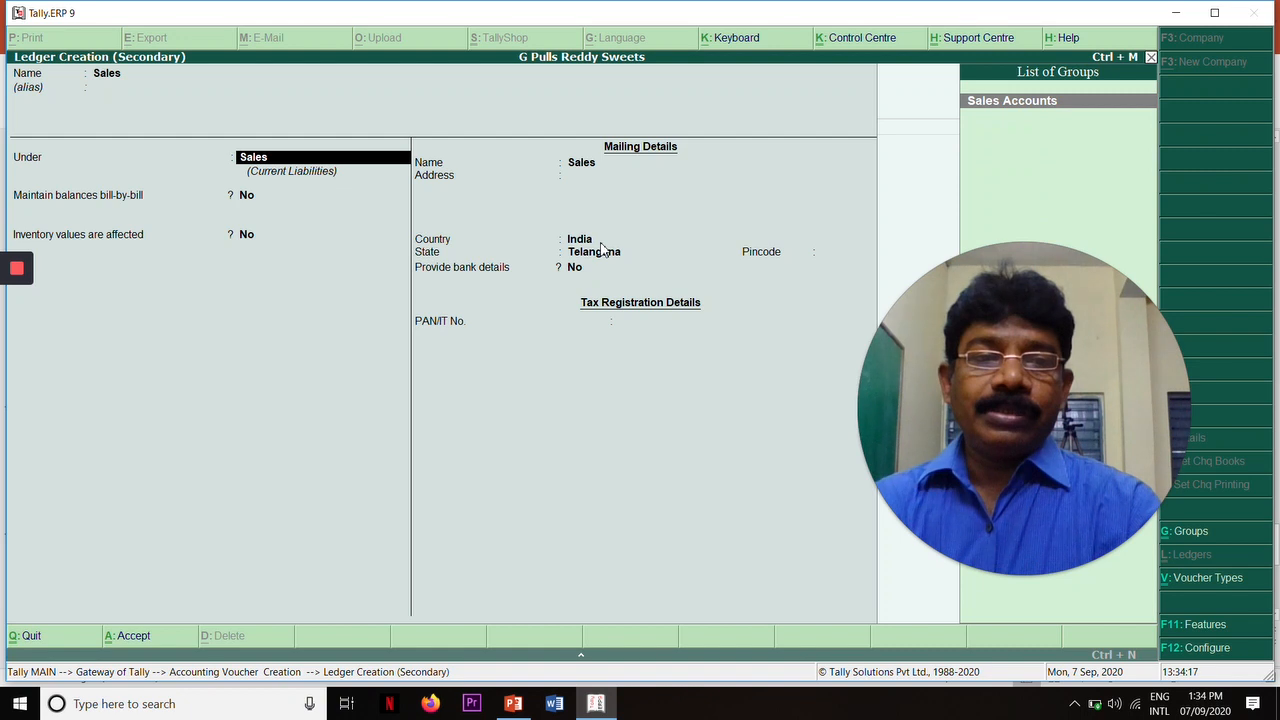
pyautogui.write('s')
pyautogui.press('Return')
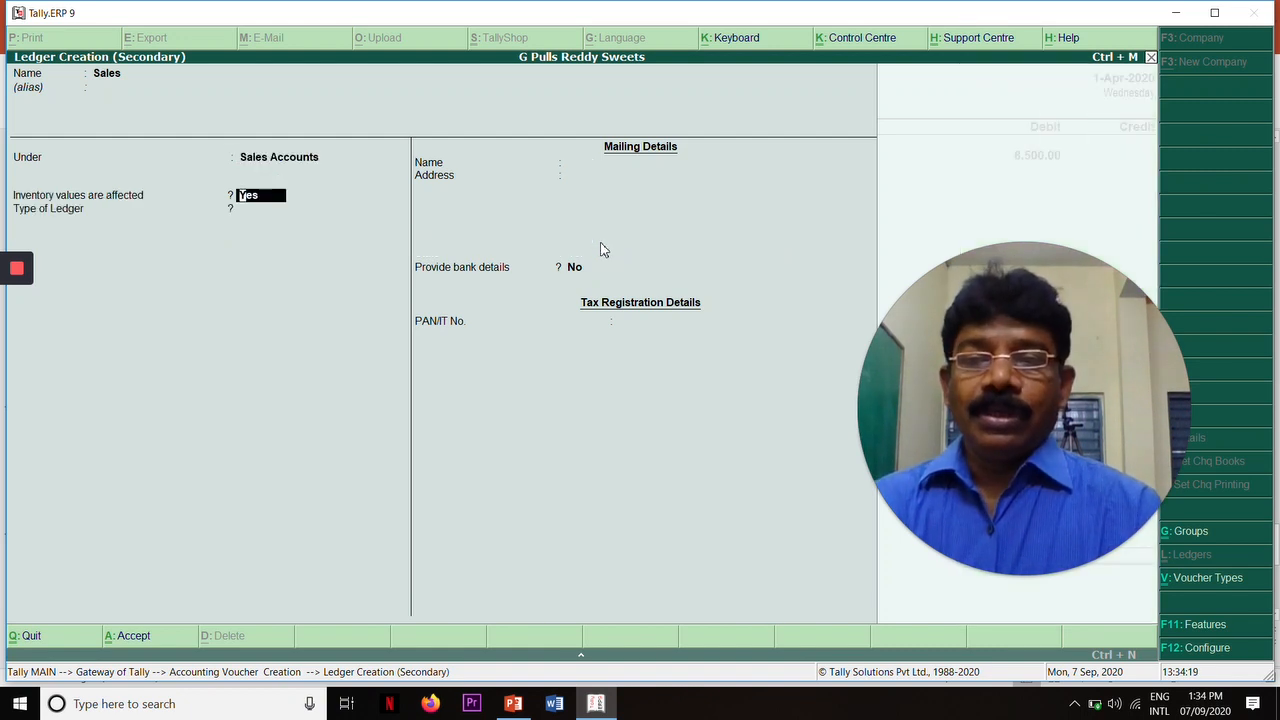
# Keep inventory values affected as Yes and the ledger type as Not Applicable, and save the Sales ledger.
pyautogui.press('Return')
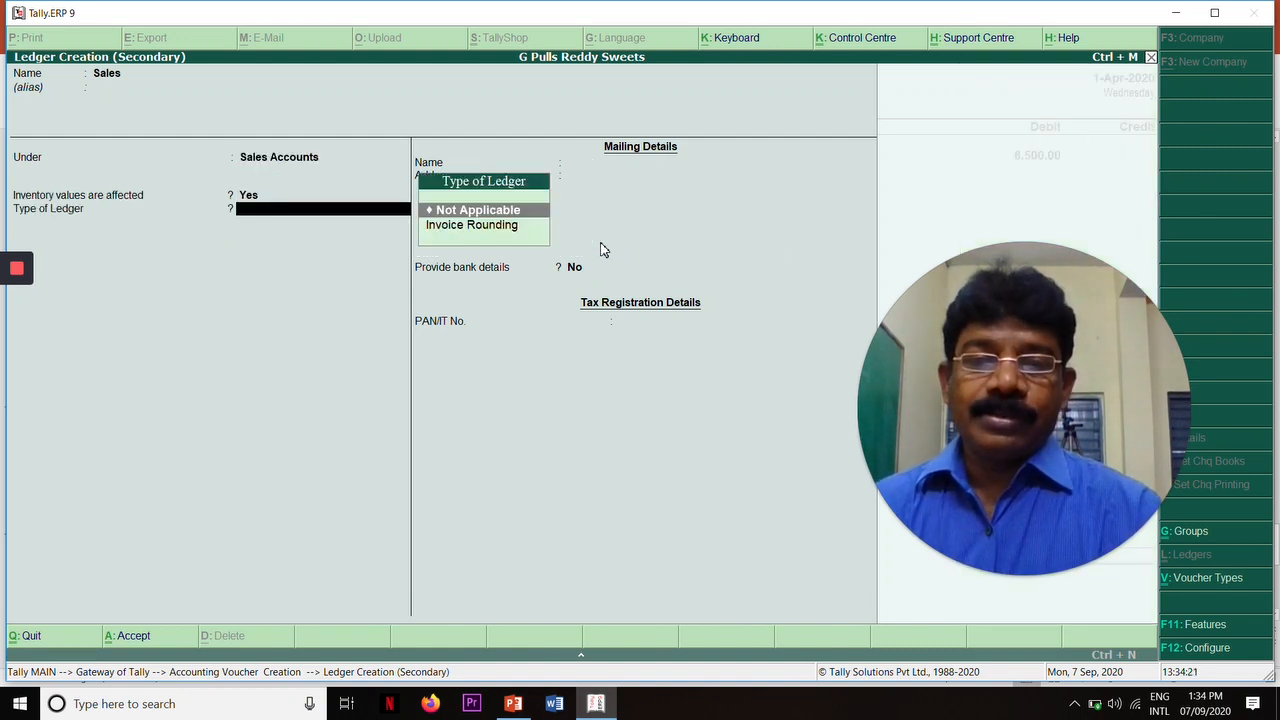
pyautogui.press('Return')
pyautogui.press('Return')
pyautogui.press('Return')
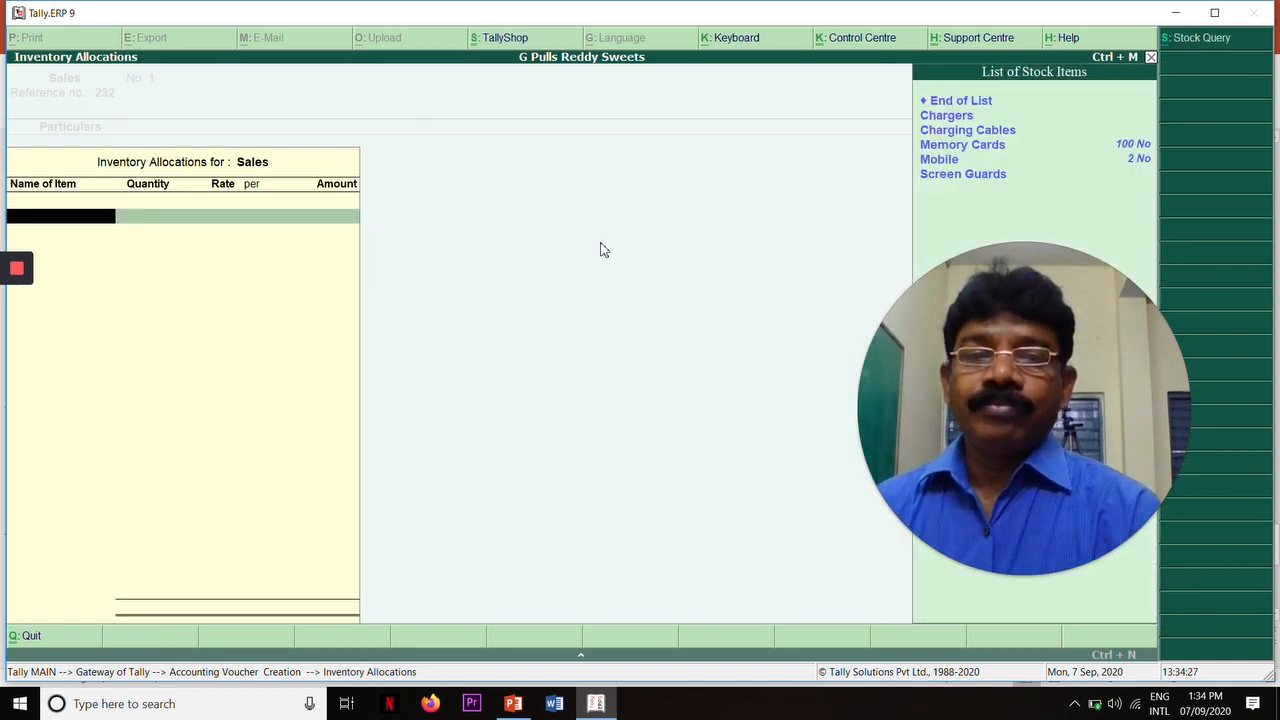
# Allocate the sale to the Screen Guards stock item from the Warangal godown.
pyautogui.press('Down')
pyautogui.press('Down')
pyautogui.press('Down')
pyautogui.press('Down')
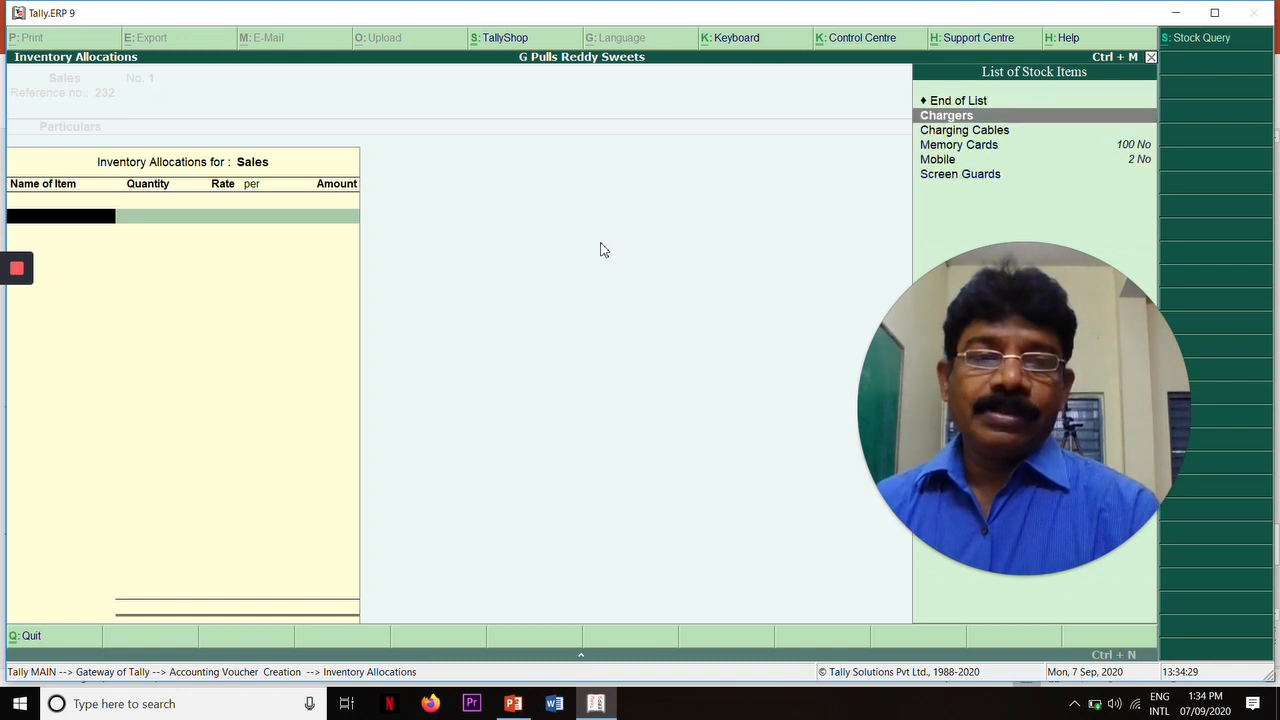
pyautogui.press('Down')
pyautogui.press('Down')
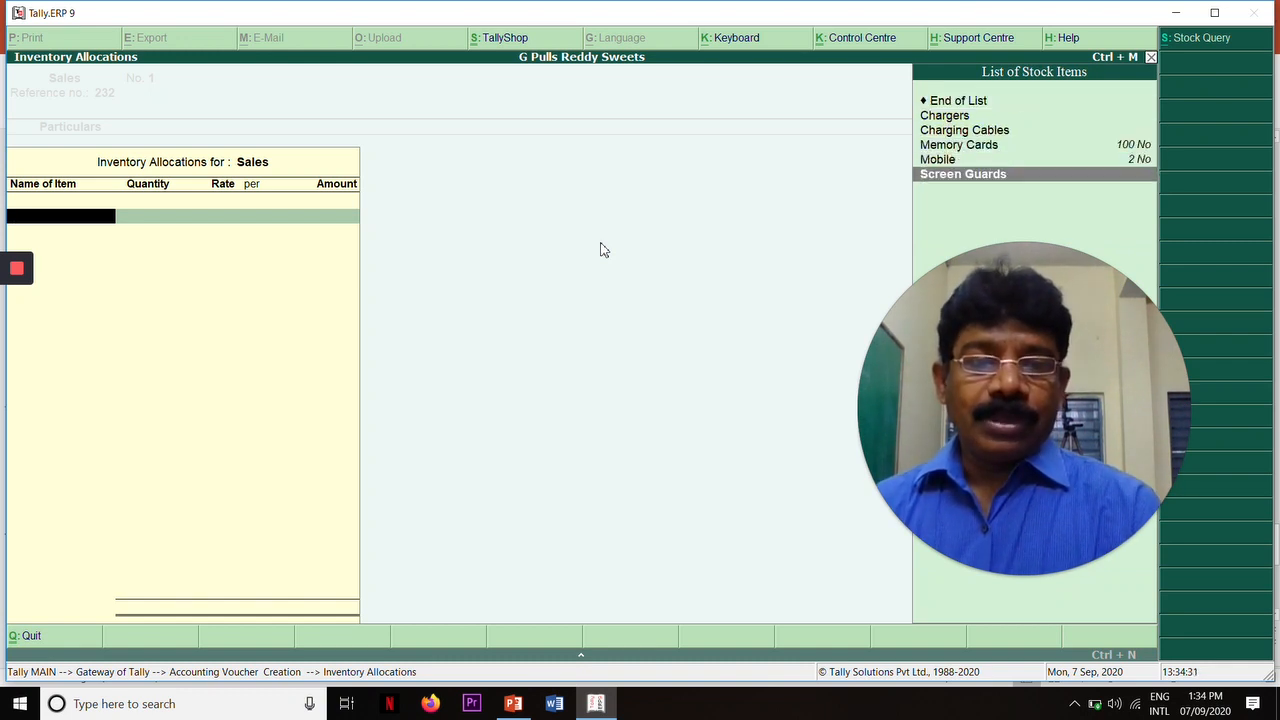
pyautogui.press('Return')
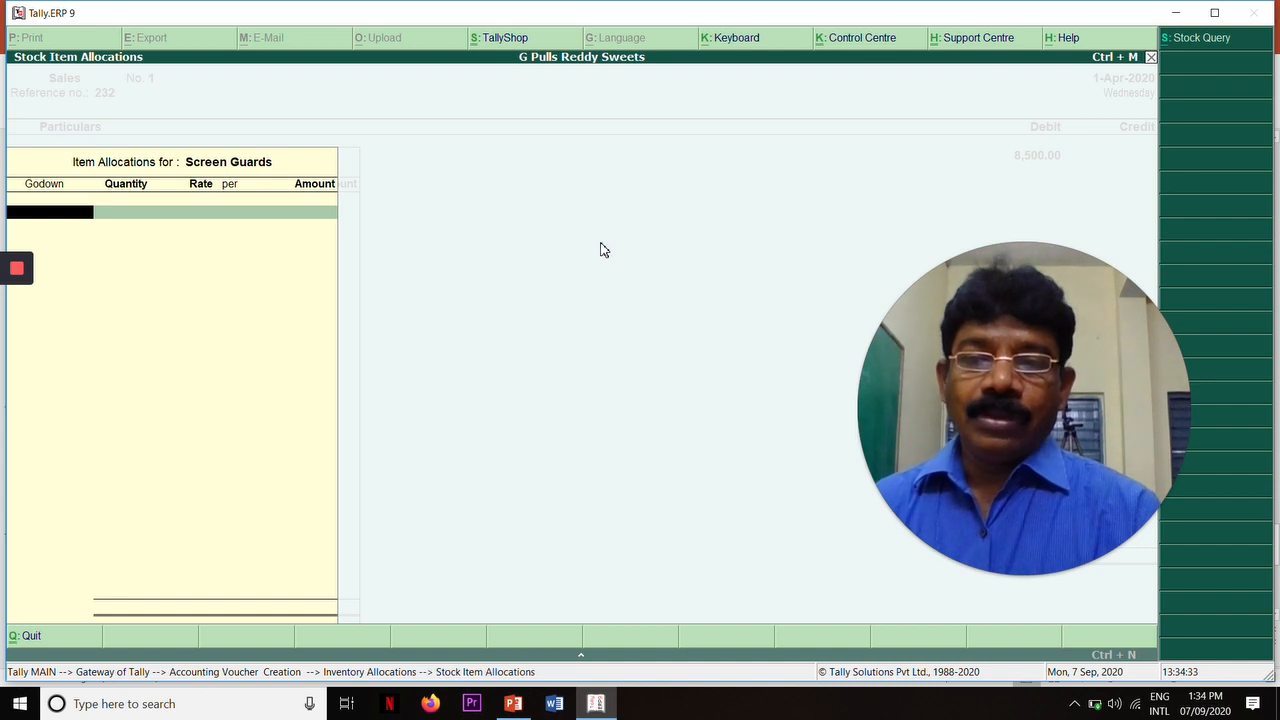
pyautogui.write('W')
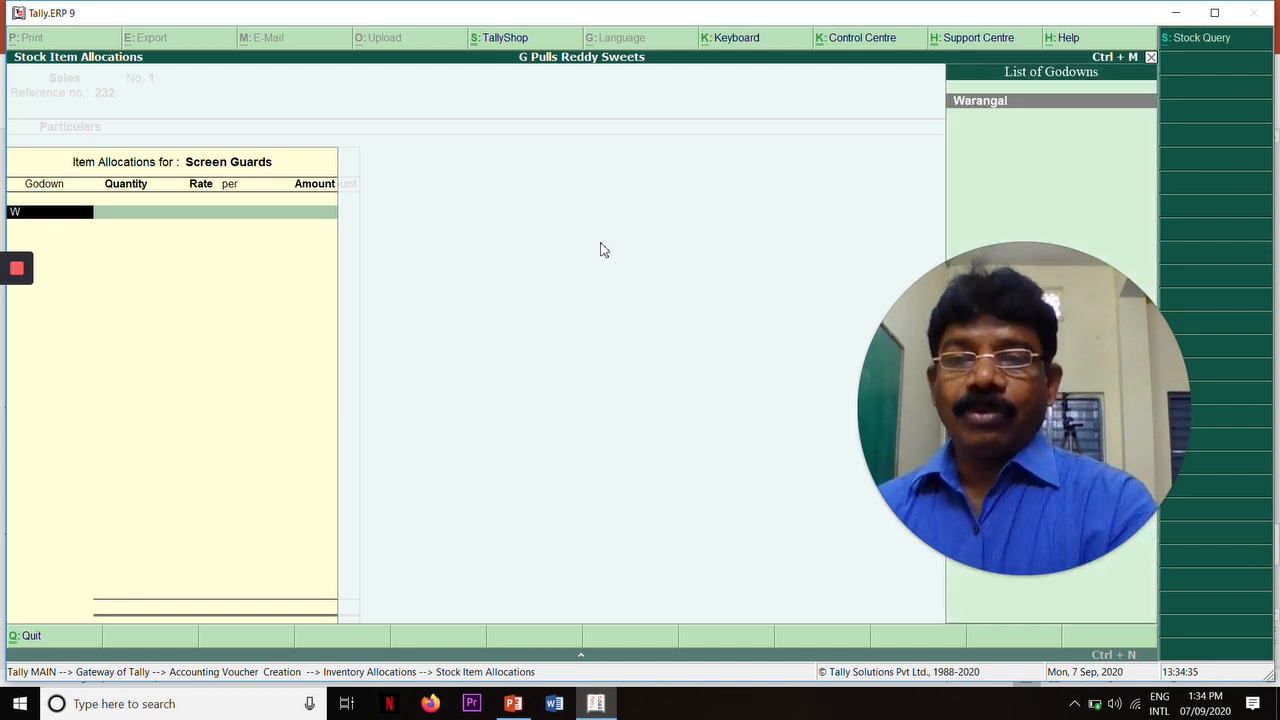
pyautogui.press('Return')
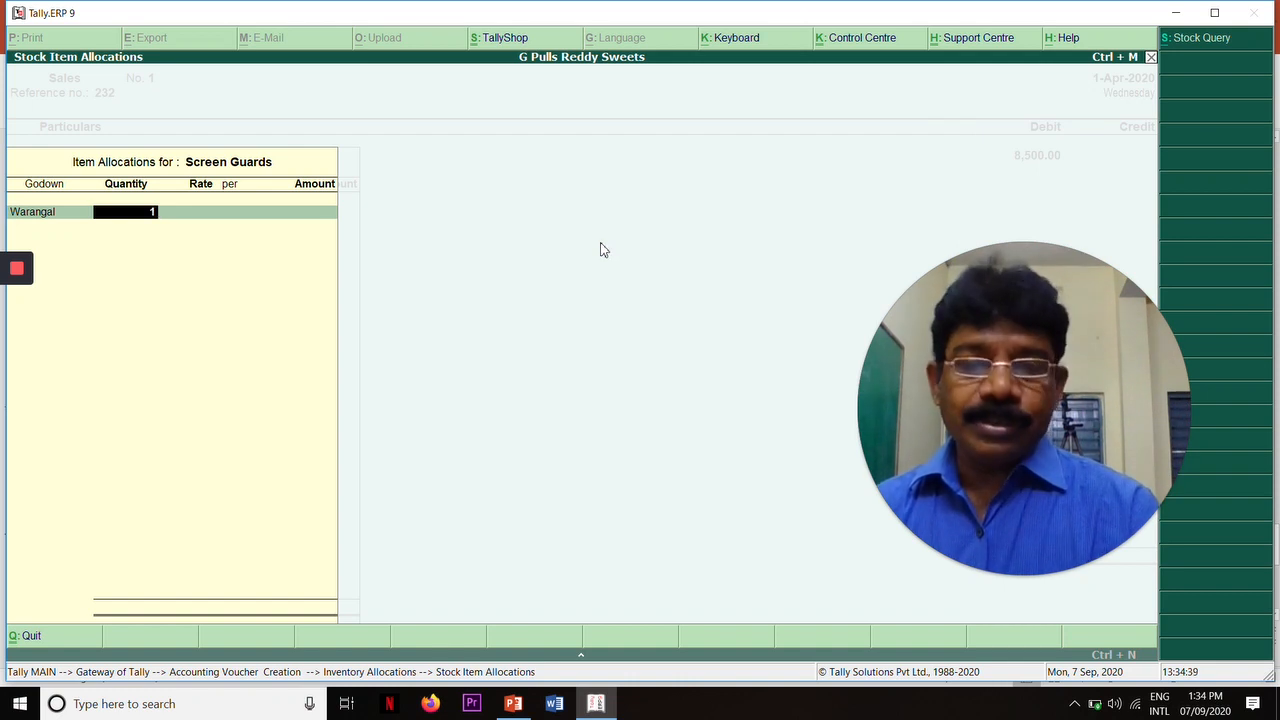
# Set the Screen Guards quantity to 100 and the rate to 85.00 per No.
pyautogui.press('Return')
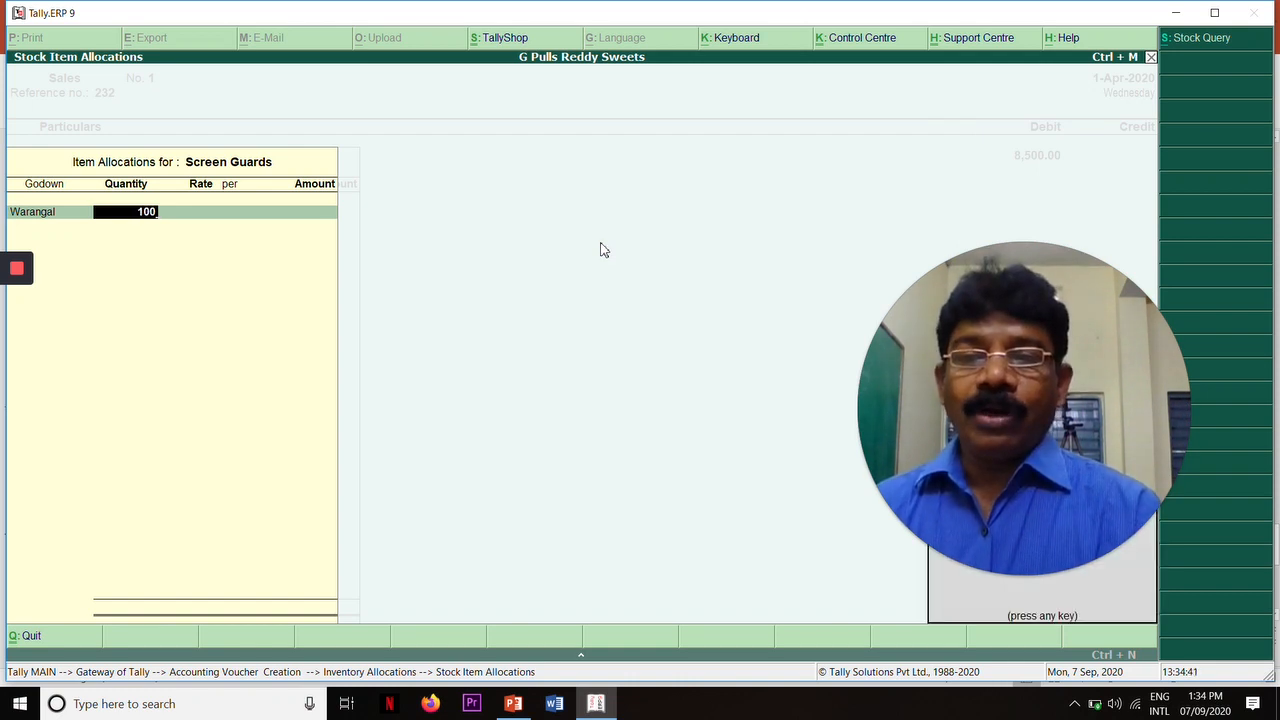
pyautogui.press('Return')
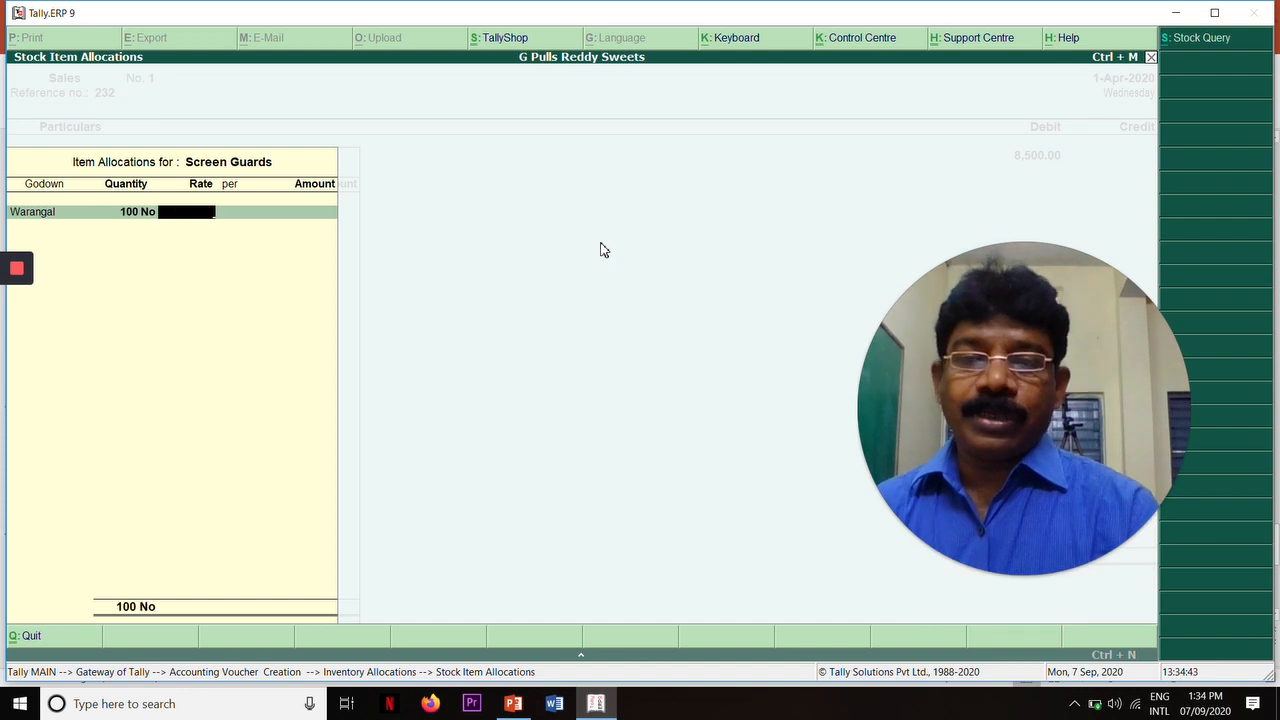
pyautogui.press('Return')
pyautogui.press('Return')
pyautogui.press('Return')
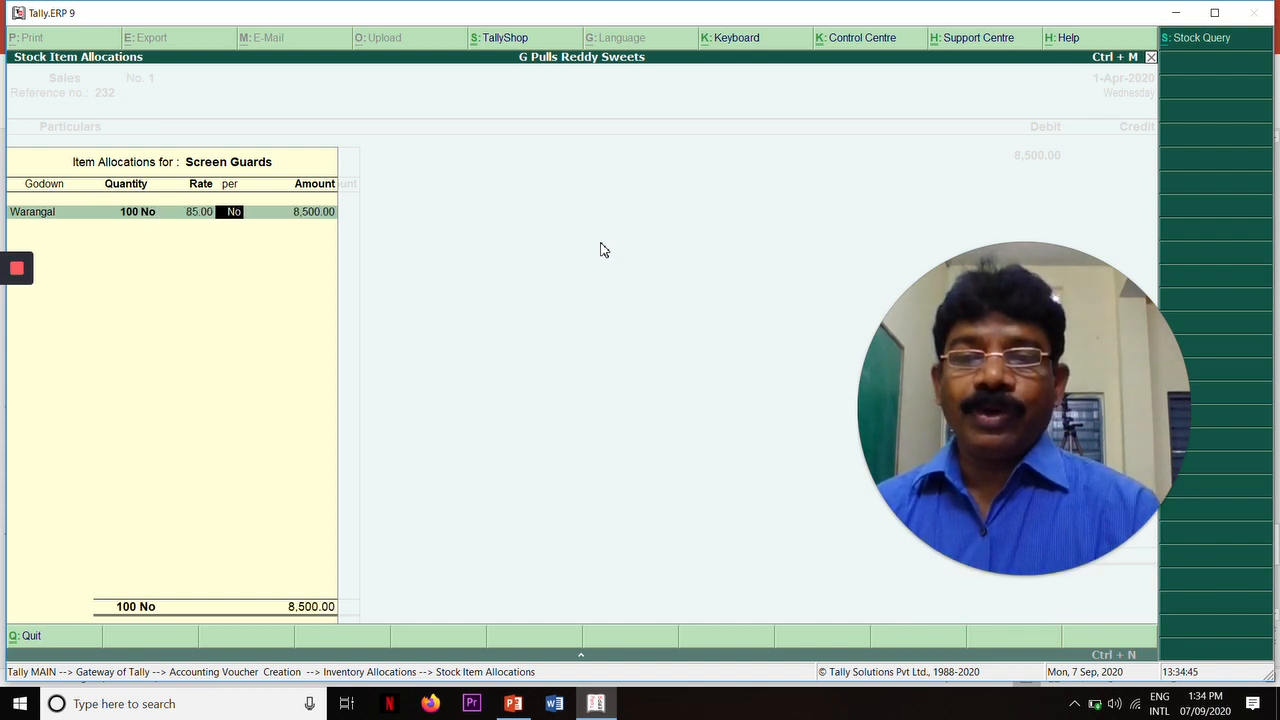
# Complete the Screen Guards item allocation, enter the narration "goods sold", and save the sales voucher.
pyautogui.press('Return')
pyautogui.press('Return')
pyautogui.press('Return')
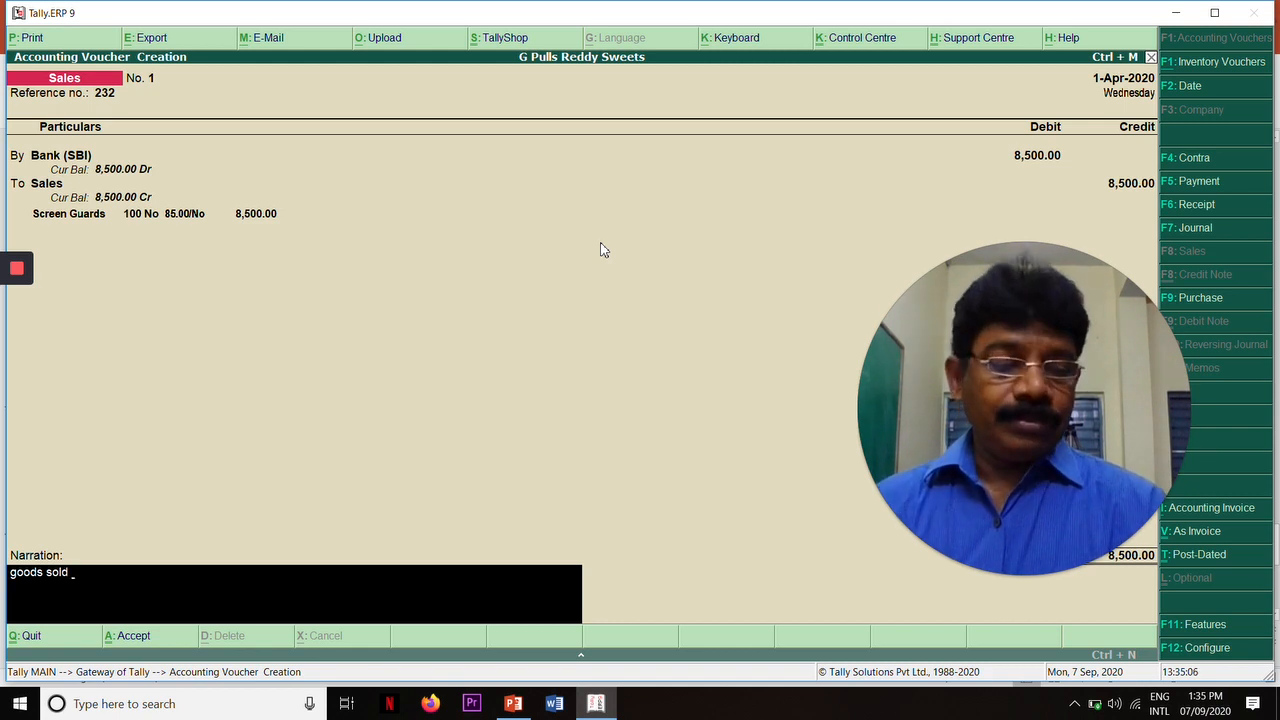
pyautogui.press('Return')
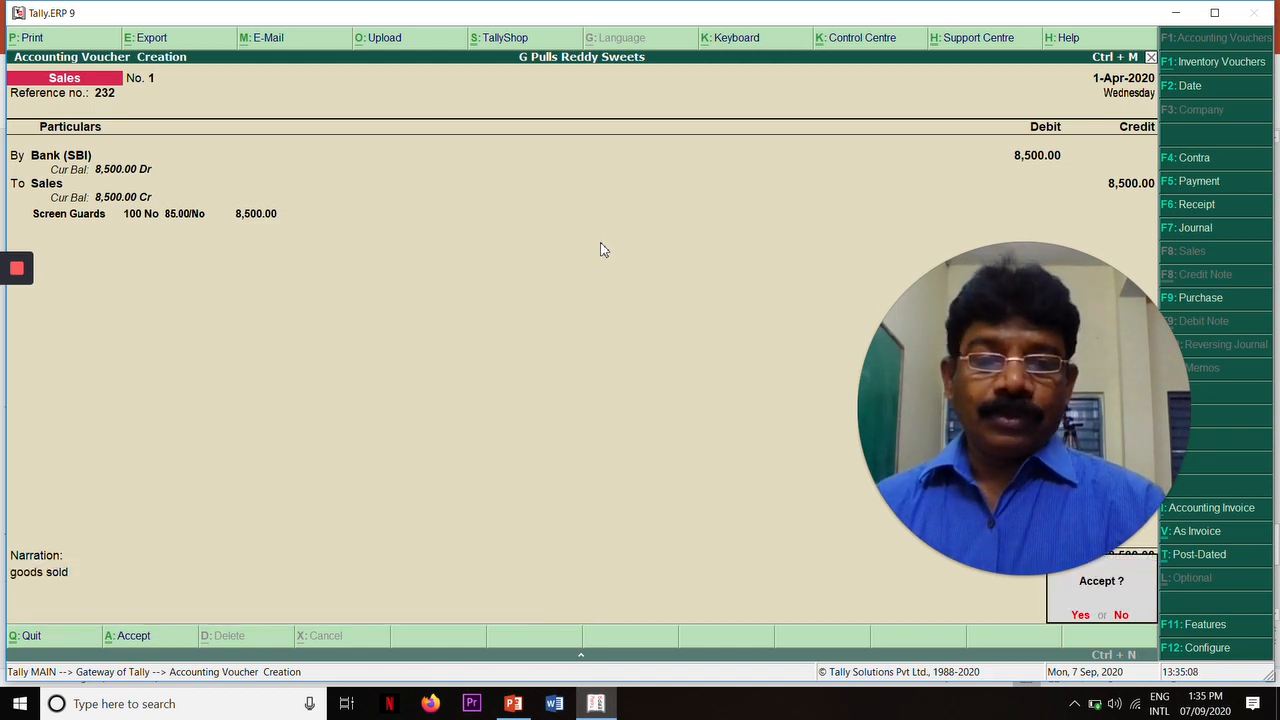
pyautogui.press('Return')
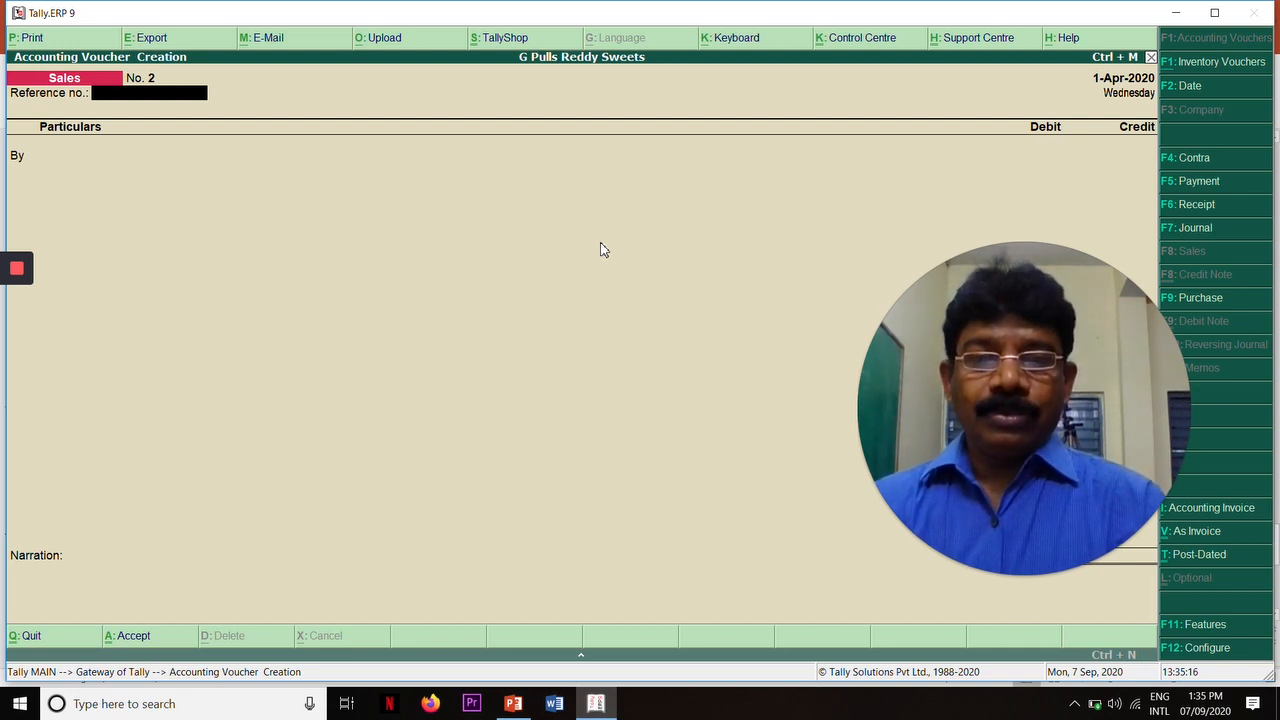
# Leave voucher entry and display the Day Book for 1-Apr-2020.
pyautogui.press('Escape')
pyautogui.press('Return')
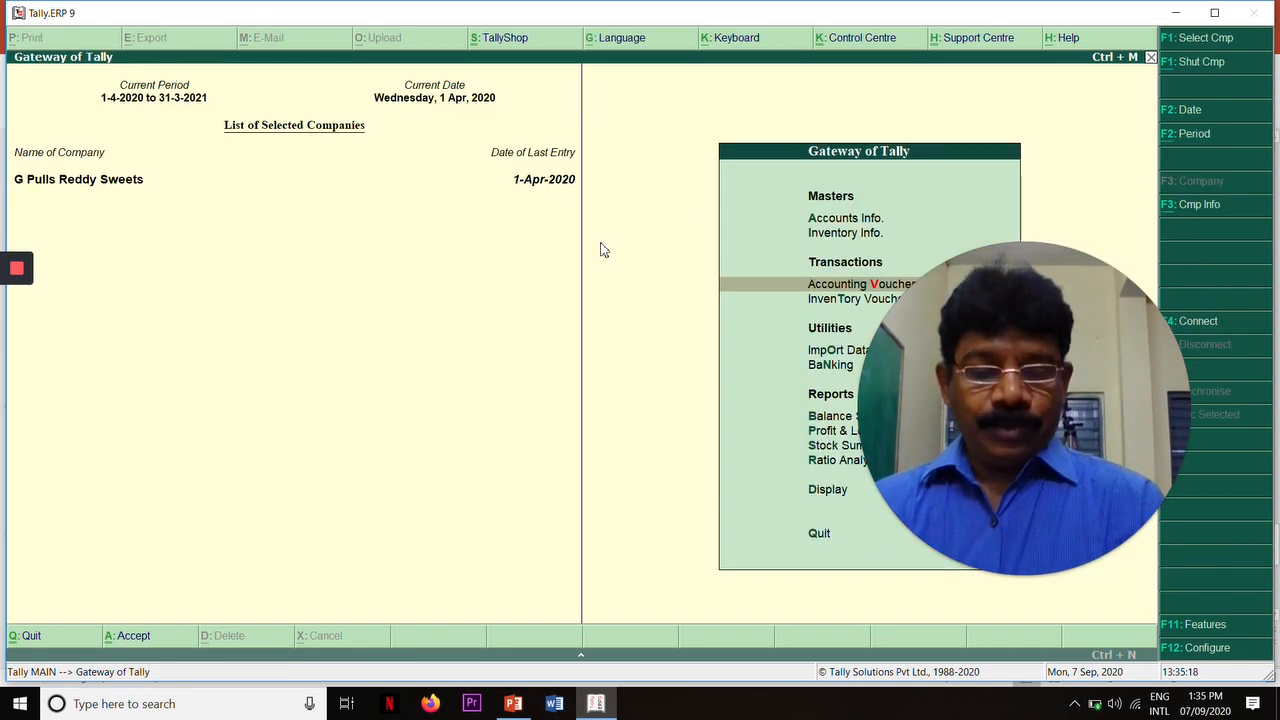
pyautogui.press('Down')
pyautogui.press('Down')
pyautogui.press('Down')
pyautogui.press('Down')
pyautogui.press('Down')
pyautogui.press('Down')
pyautogui.press('Down')
pyautogui.press('Down')
pyautogui.press('Return')
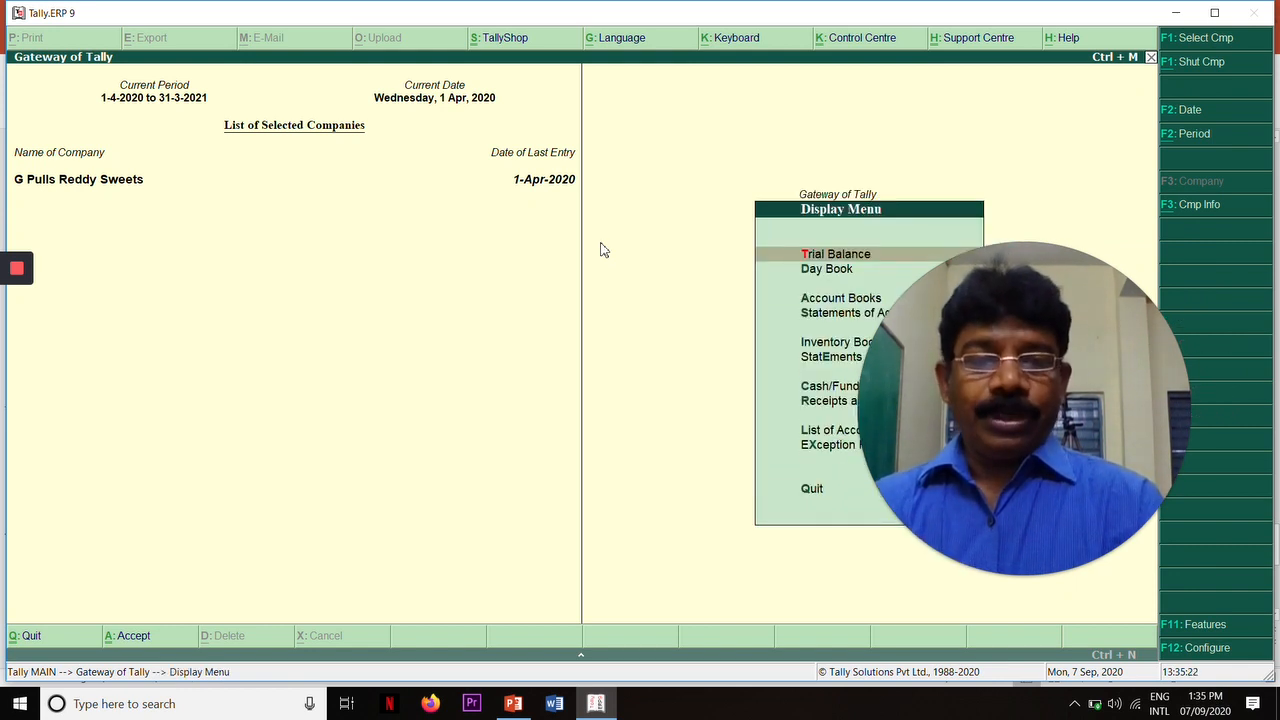
pyautogui.press('Down')
pyautogui.press('Return')
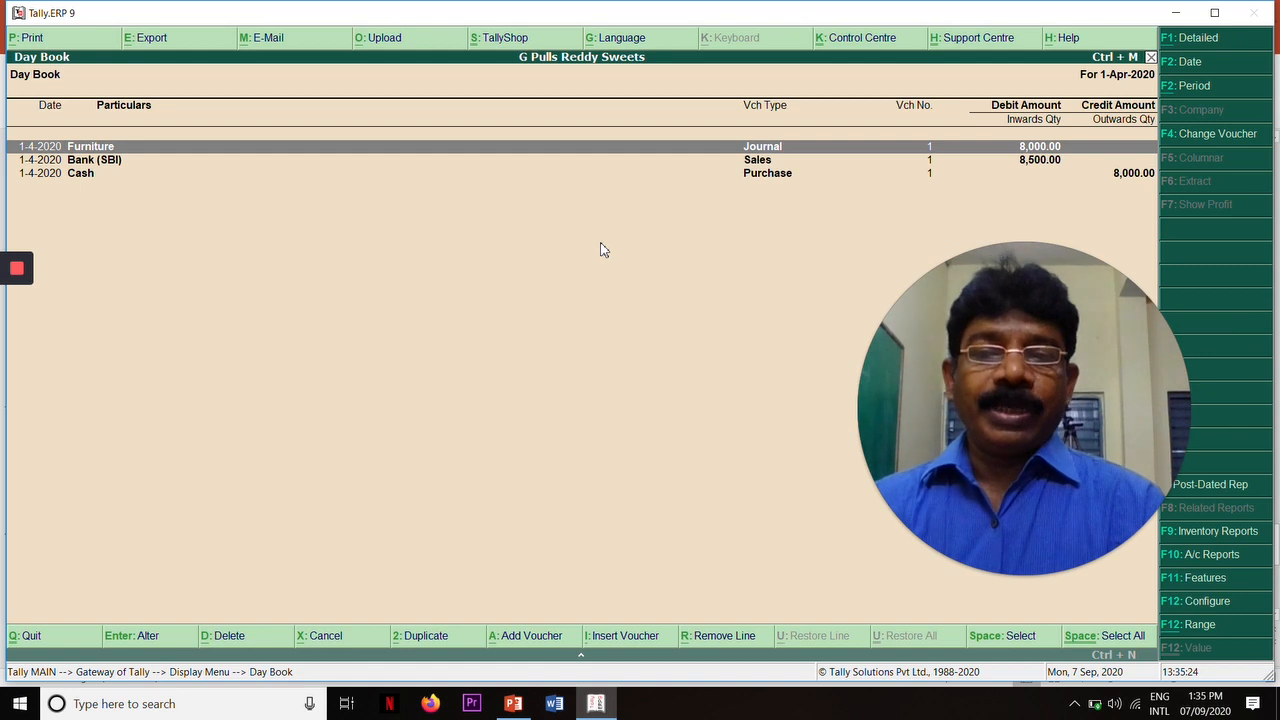
# Review the Bank (SBI) sales voucher from the Day Book without altering it, and return to the Gateway of Tally.
pyautogui.click(116, 166)
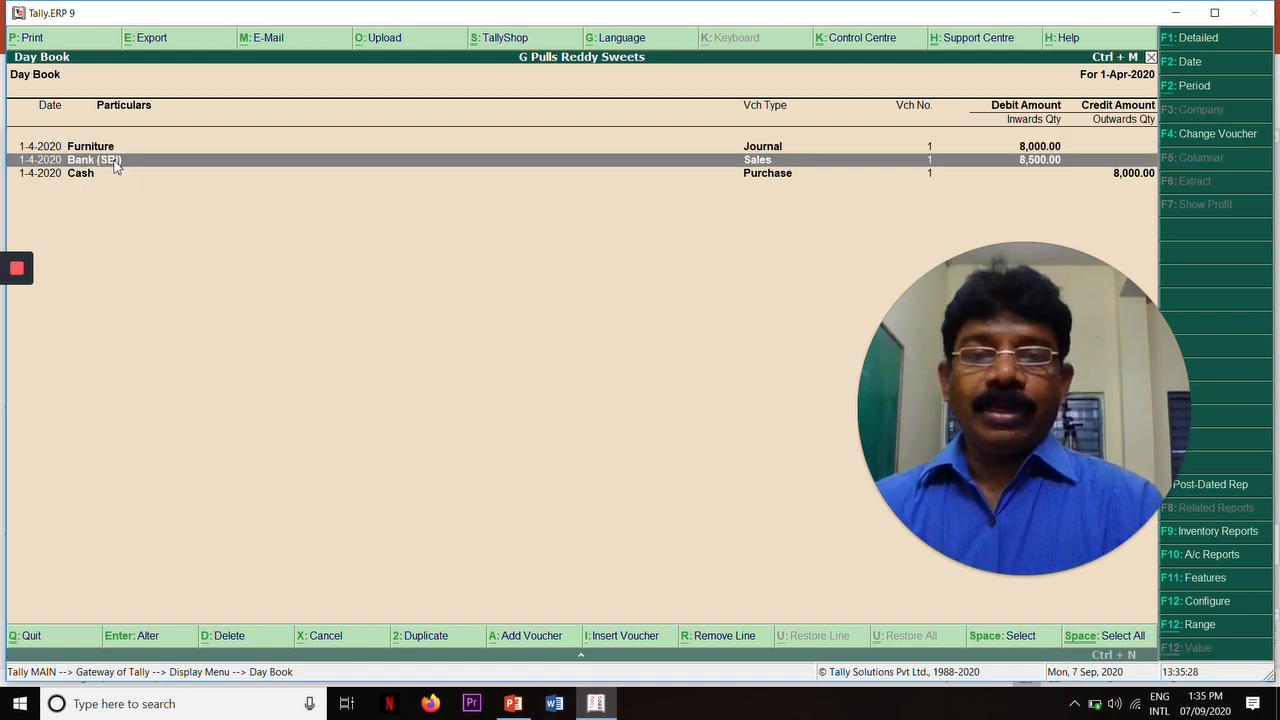
pyautogui.click(116, 160)
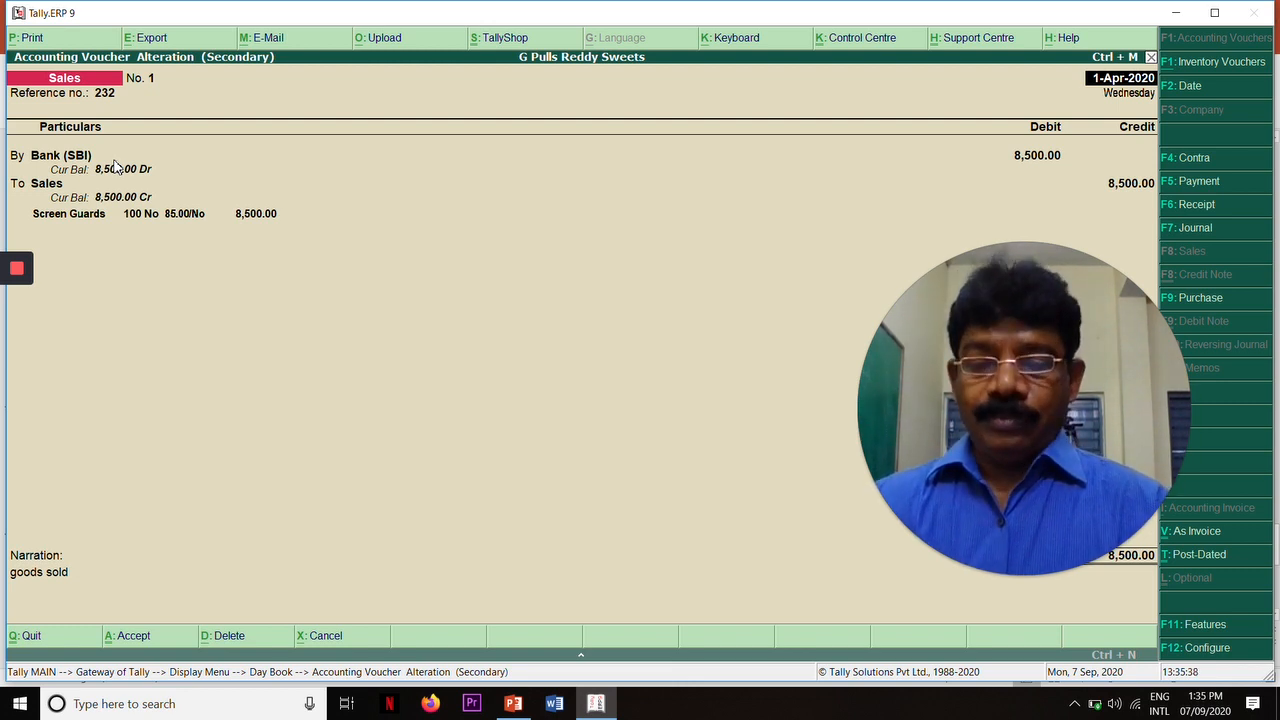
pyautogui.press('Escape')
pyautogui.press('y')
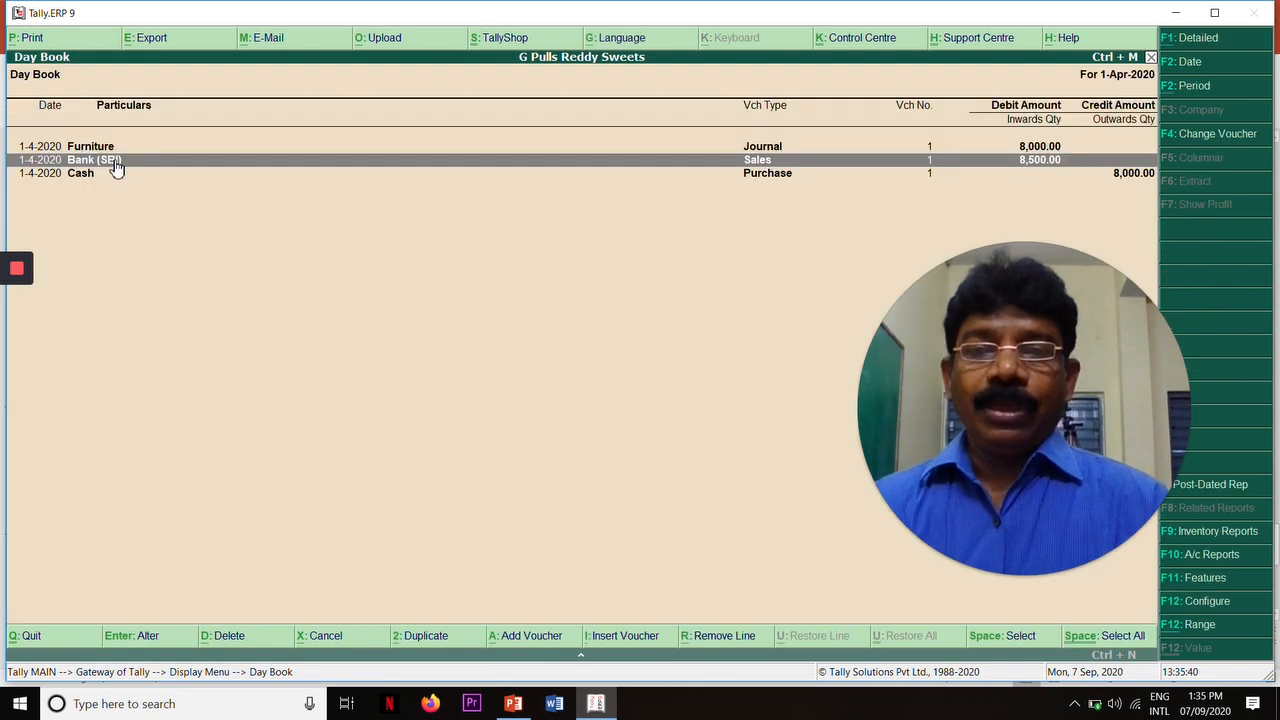
pyautogui.press('Escape')
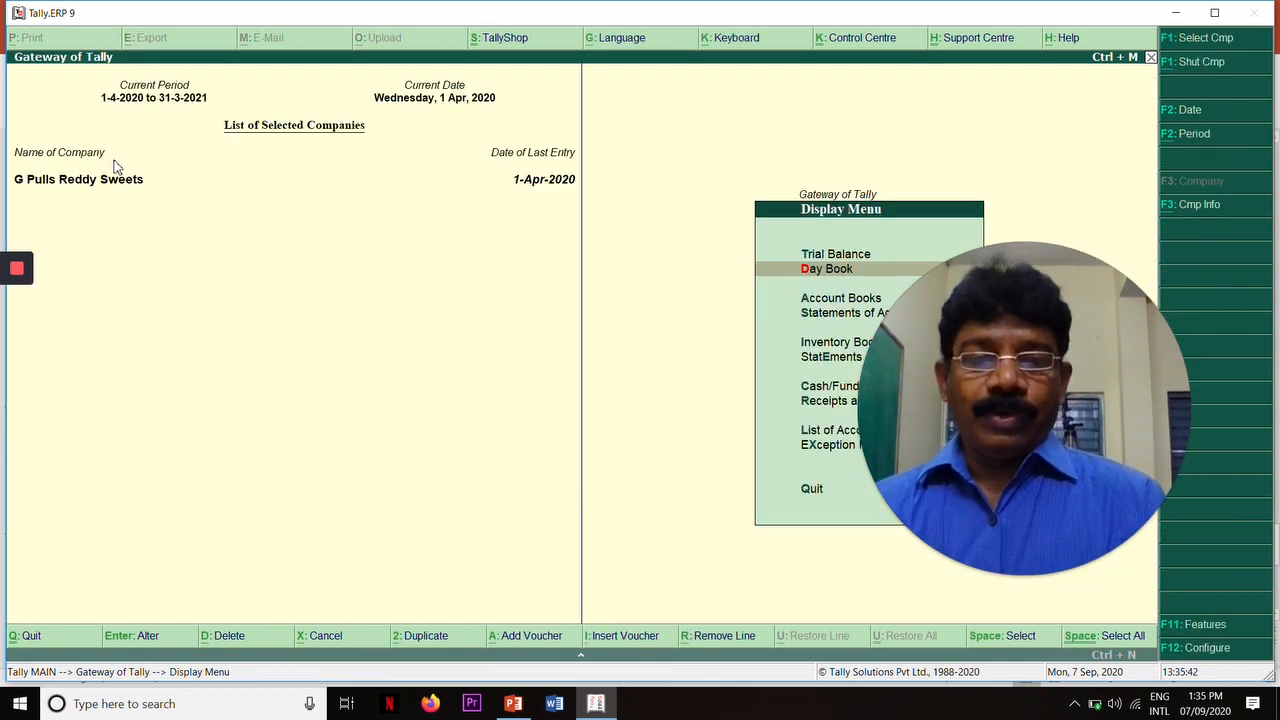
pyautogui.press('Escape')
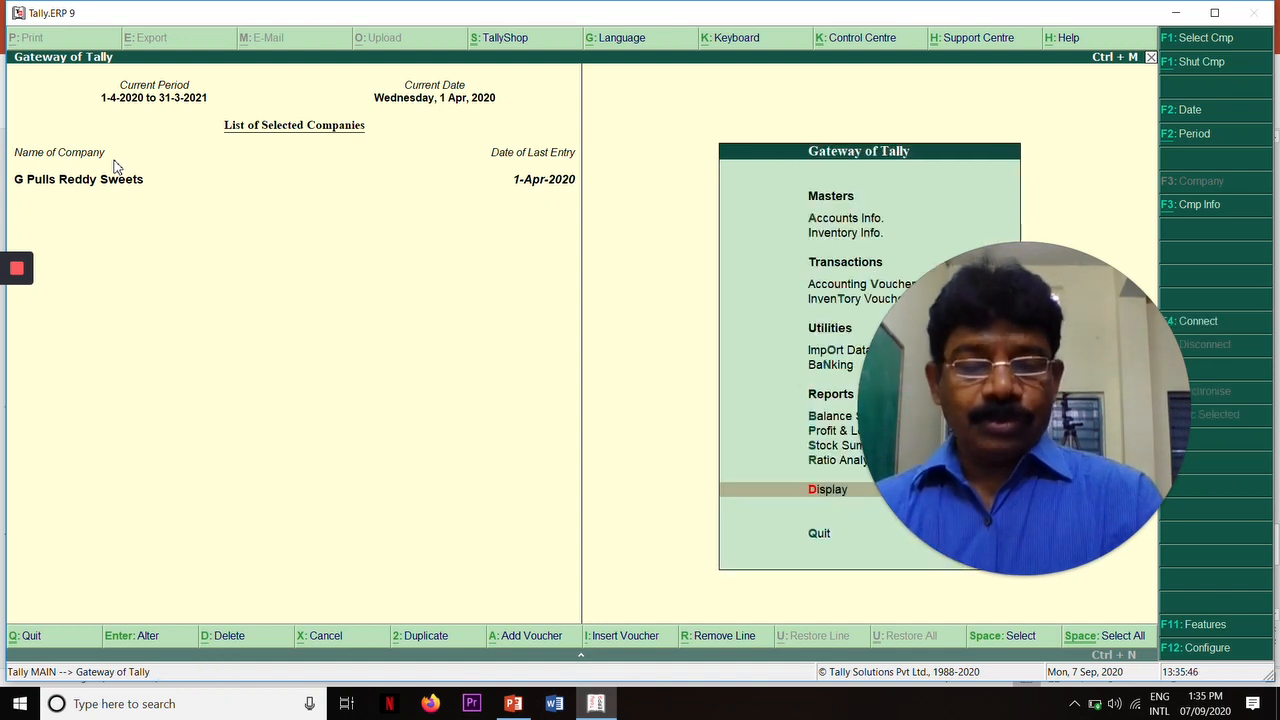
# Start a new purchase accounting voucher and switch its entry from invoice mode to voucher mode.
pyautogui.press('Down')
pyautogui.press('Down')
pyautogui.press('Down')
pyautogui.press('Down')
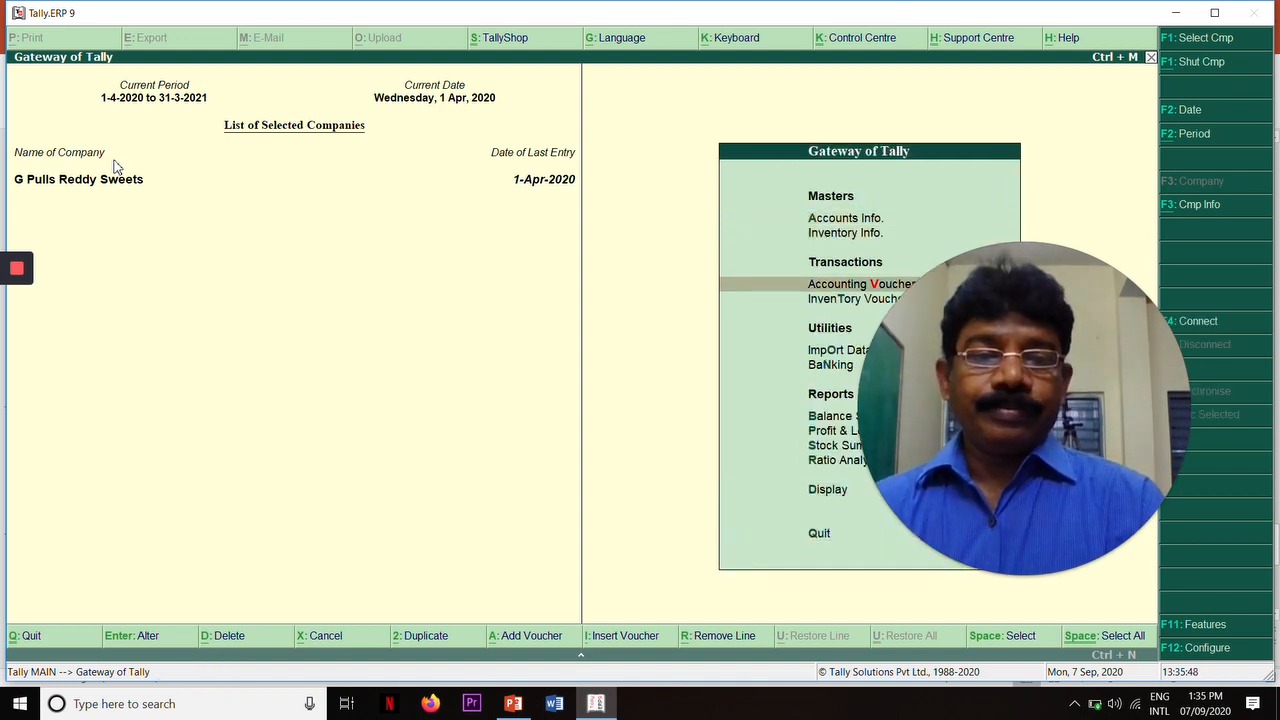
pyautogui.press('Down')
pyautogui.press('Up')
pyautogui.press('Return')
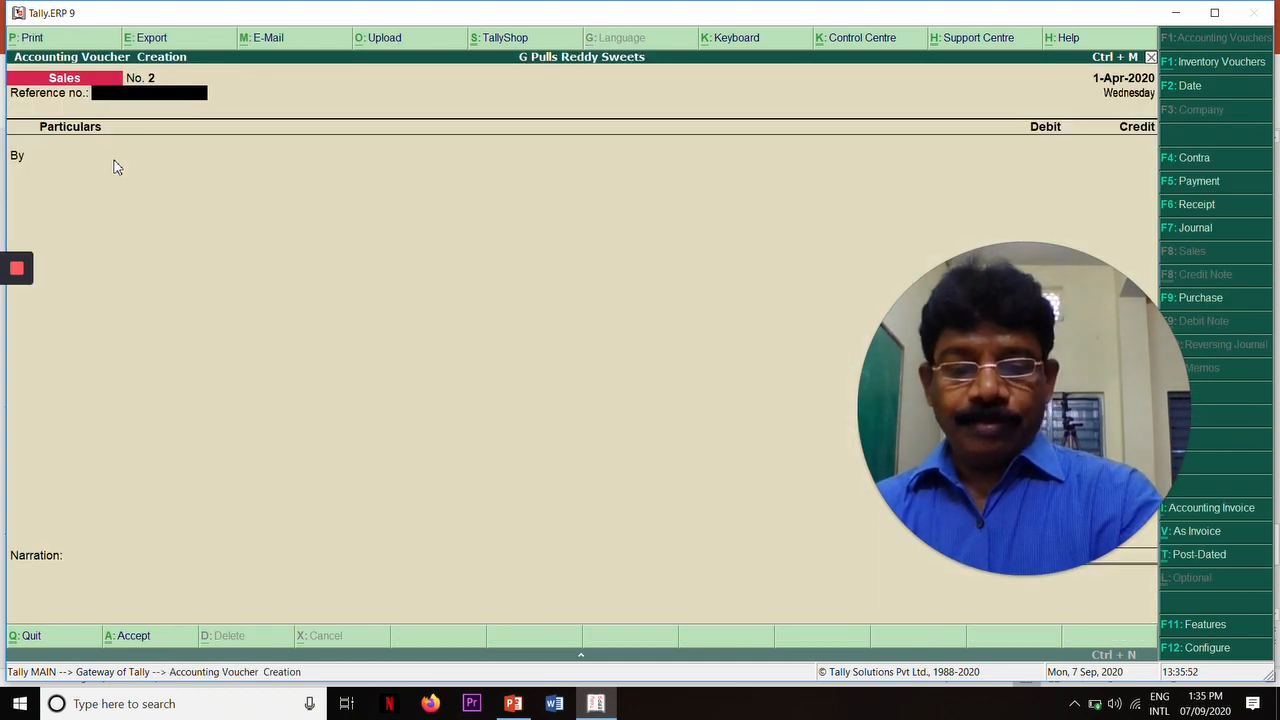
pyautogui.press('F9')
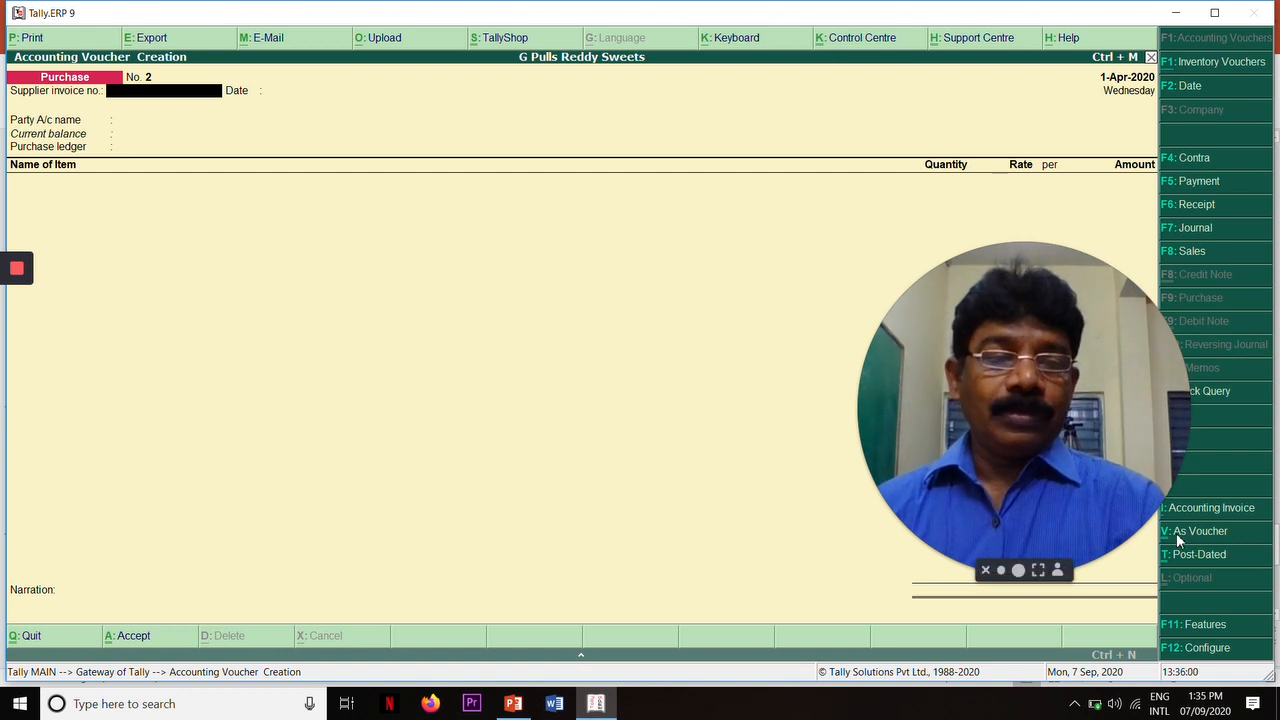
pyautogui.write('v')
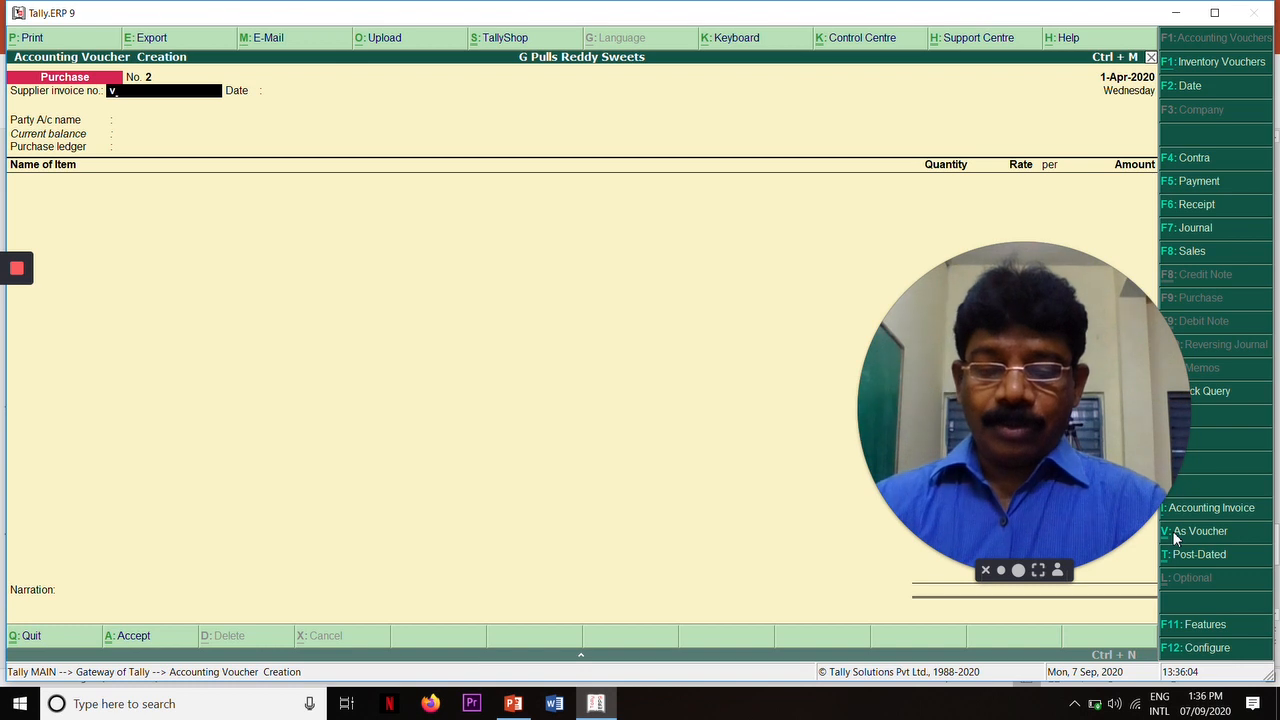
pyautogui.click(1175, 535)
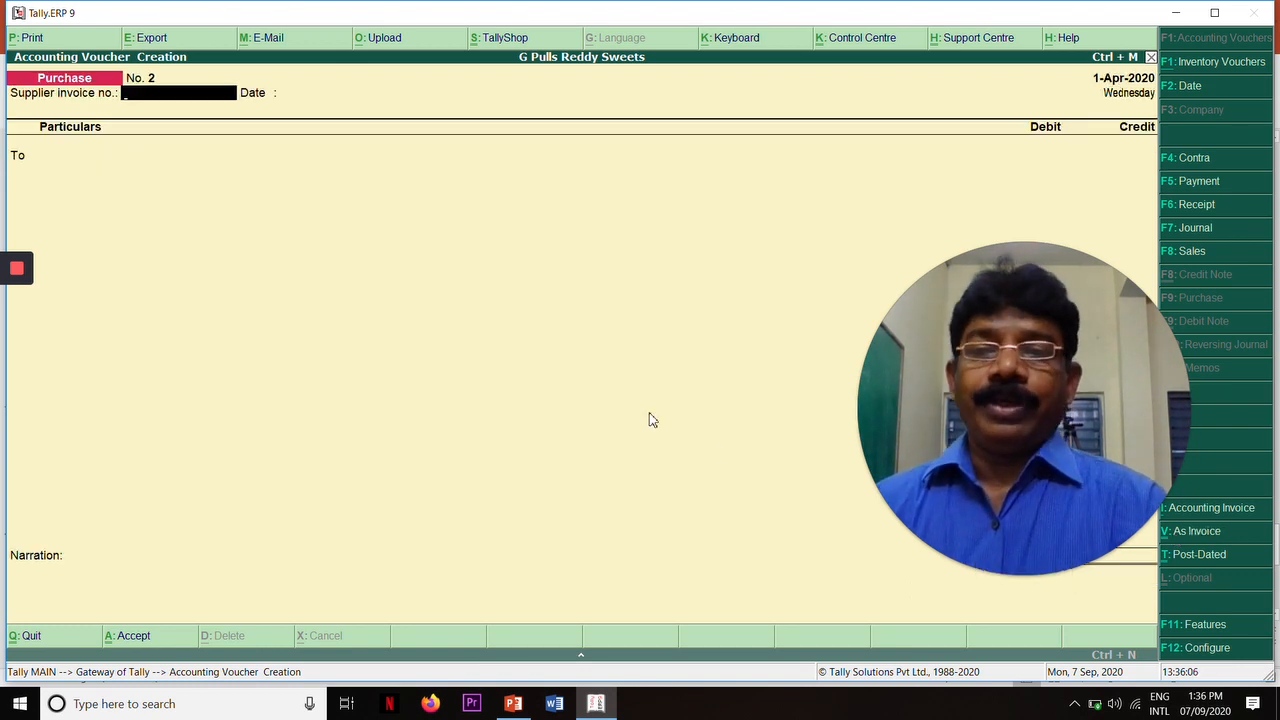
# Select Cash as the credit ledger, leaving the supplier invoice number, invoice date and supplier name blank.
pyautogui.press('Return')
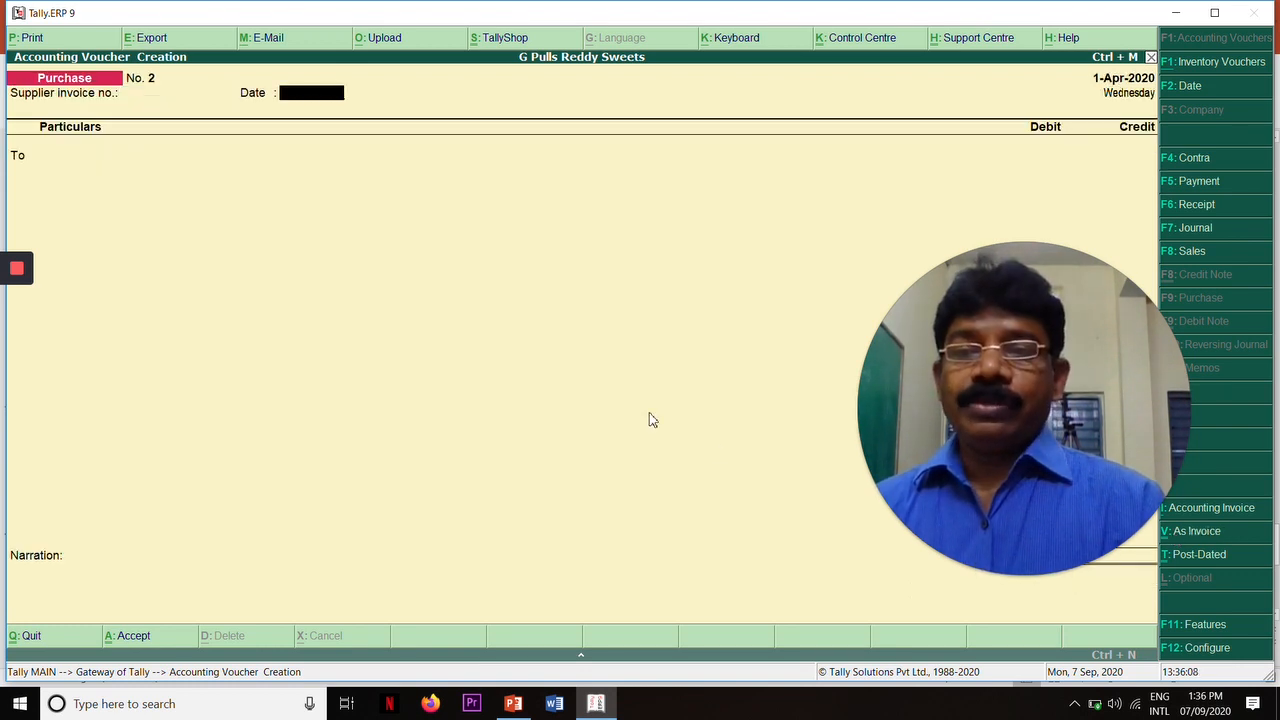
pyautogui.press('Return')
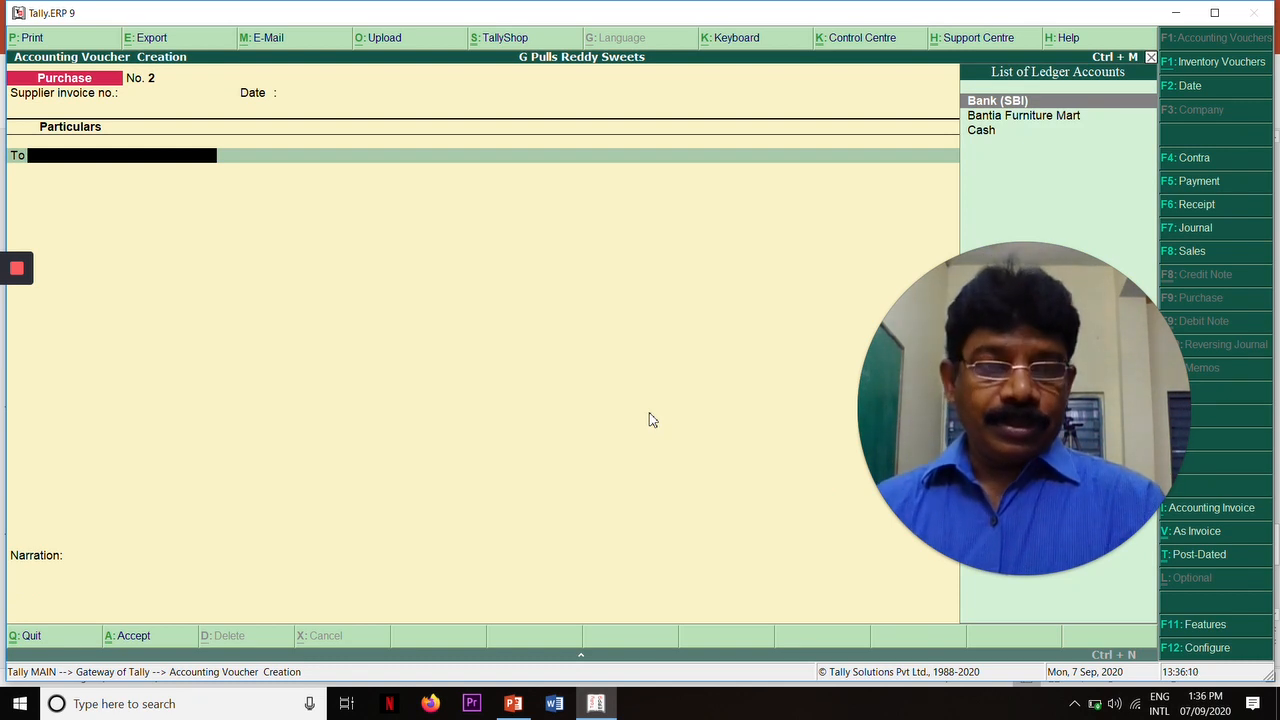
pyautogui.press('Down')
pyautogui.press('Down')
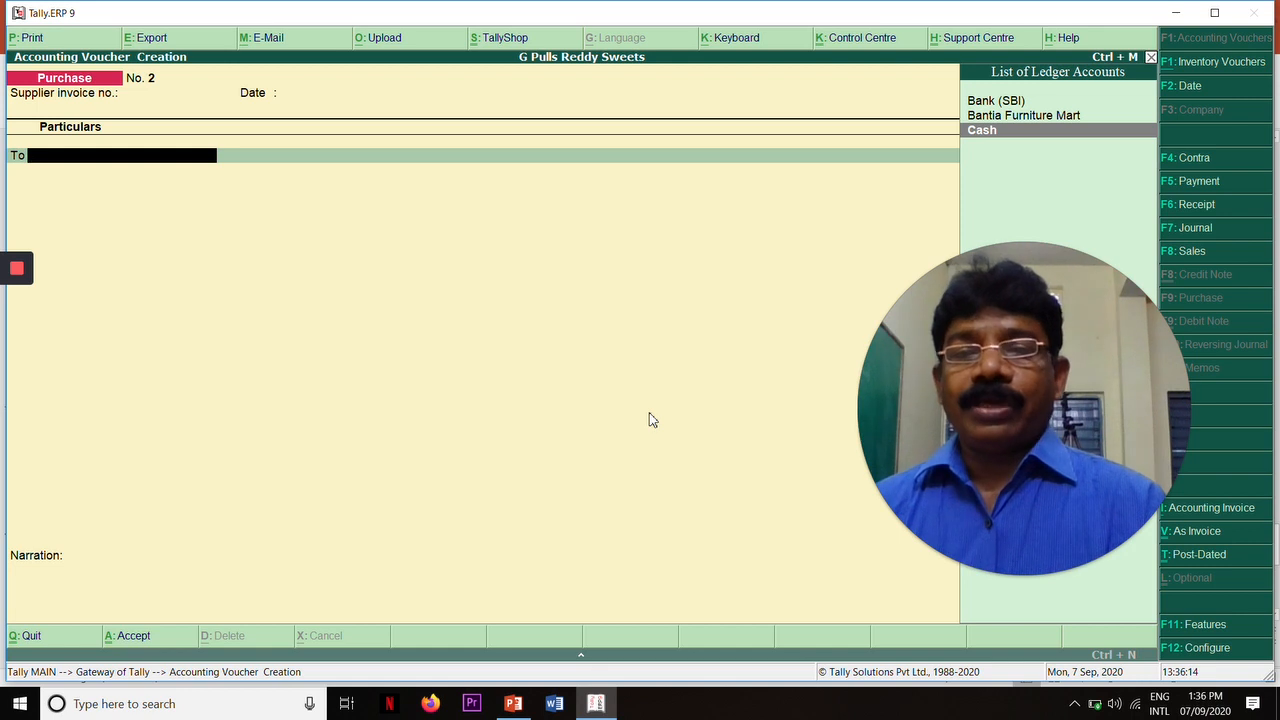
pyautogui.press('Return')
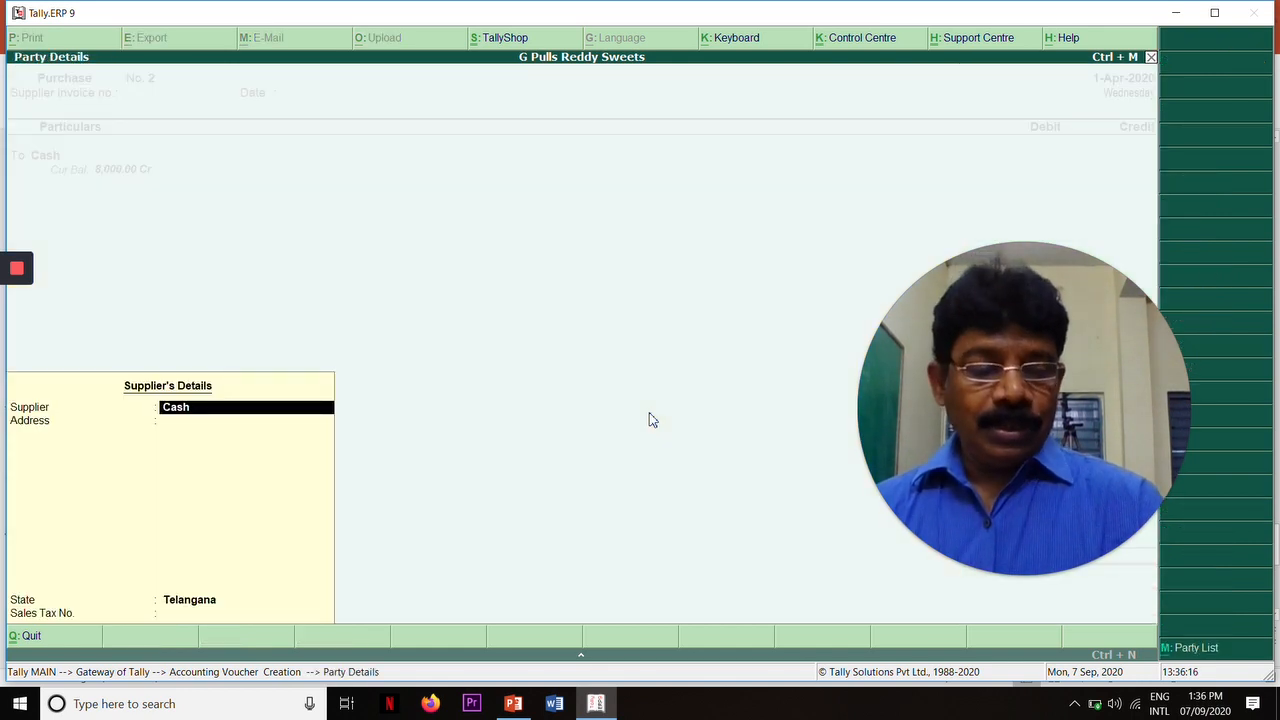
pyautogui.write('75')
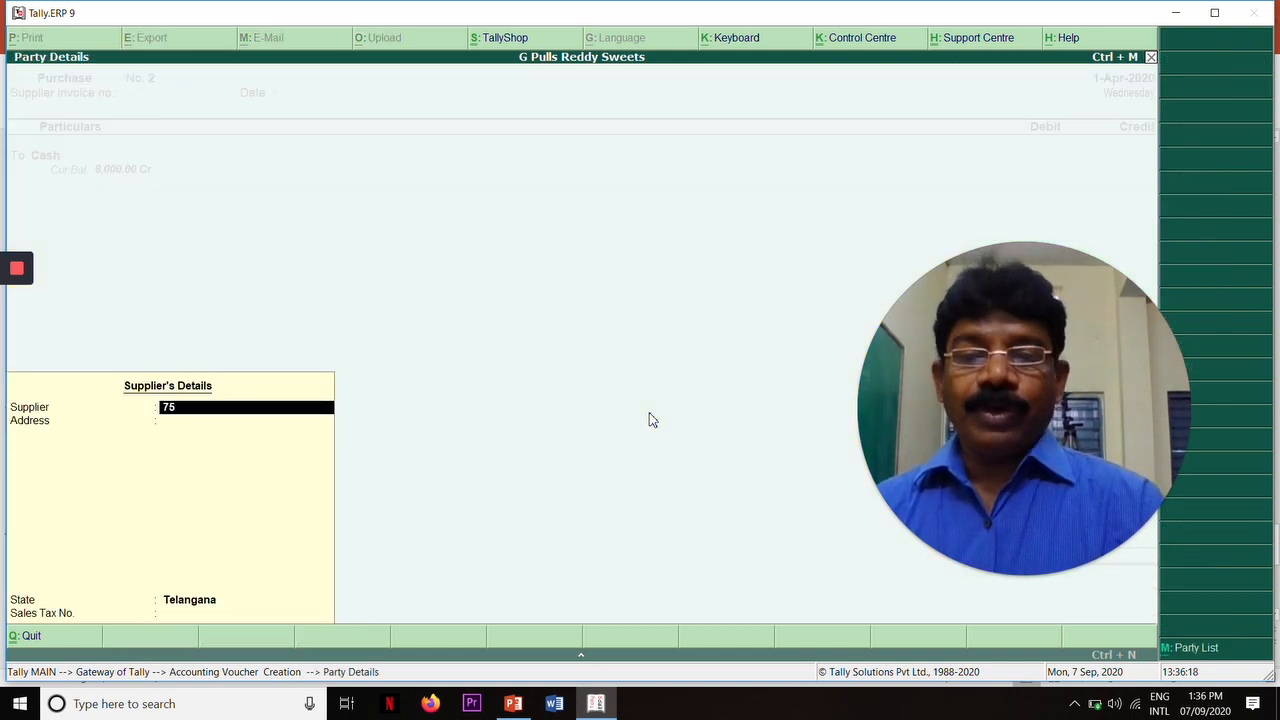
pyautogui.press('BackSpace')
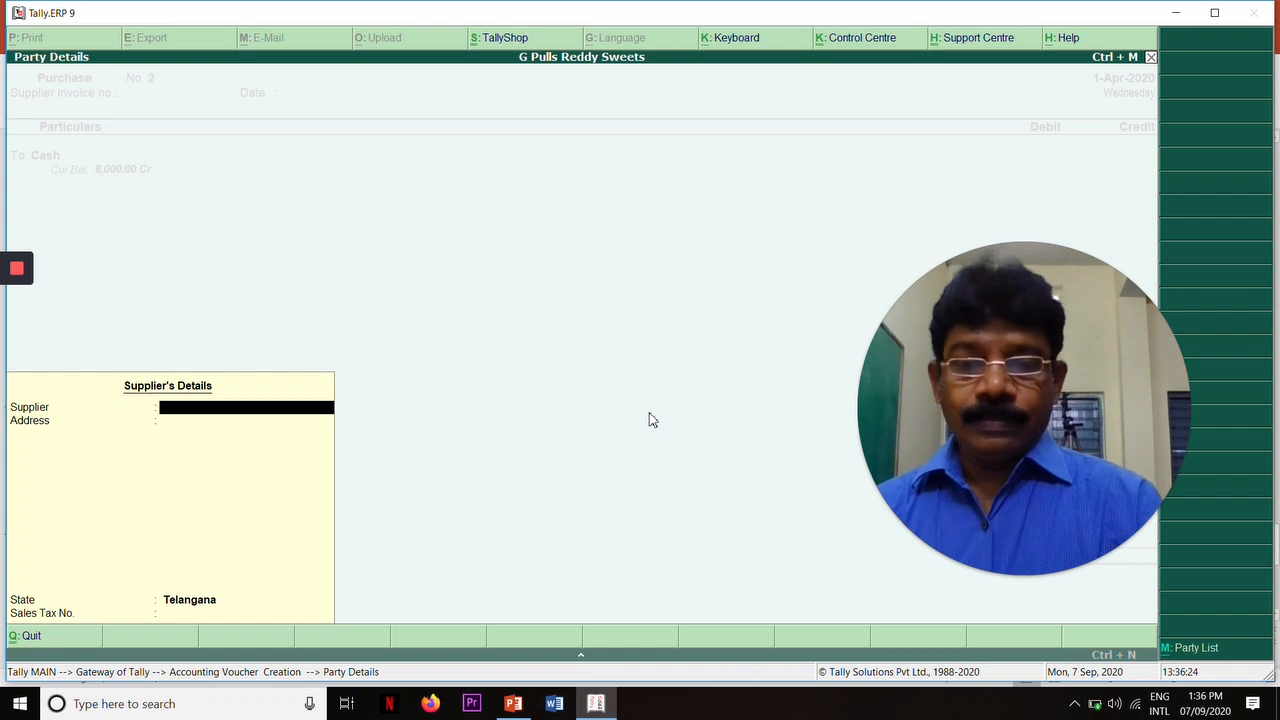
pyautogui.press('Return')
pyautogui.press('Return')
pyautogui.press('Return')
pyautogui.press('Return')
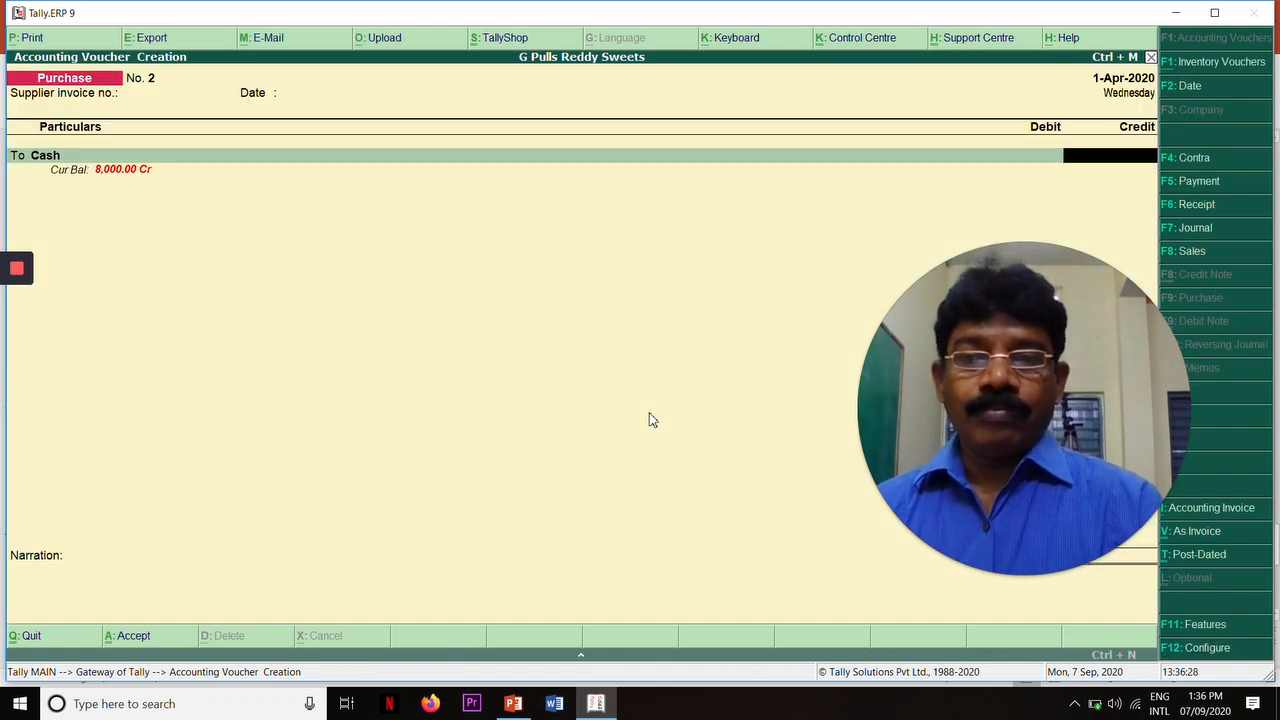
# Credit Cash with 75000 and debit the same amount to the Purchases ledger.
pyautogui.write('75000')
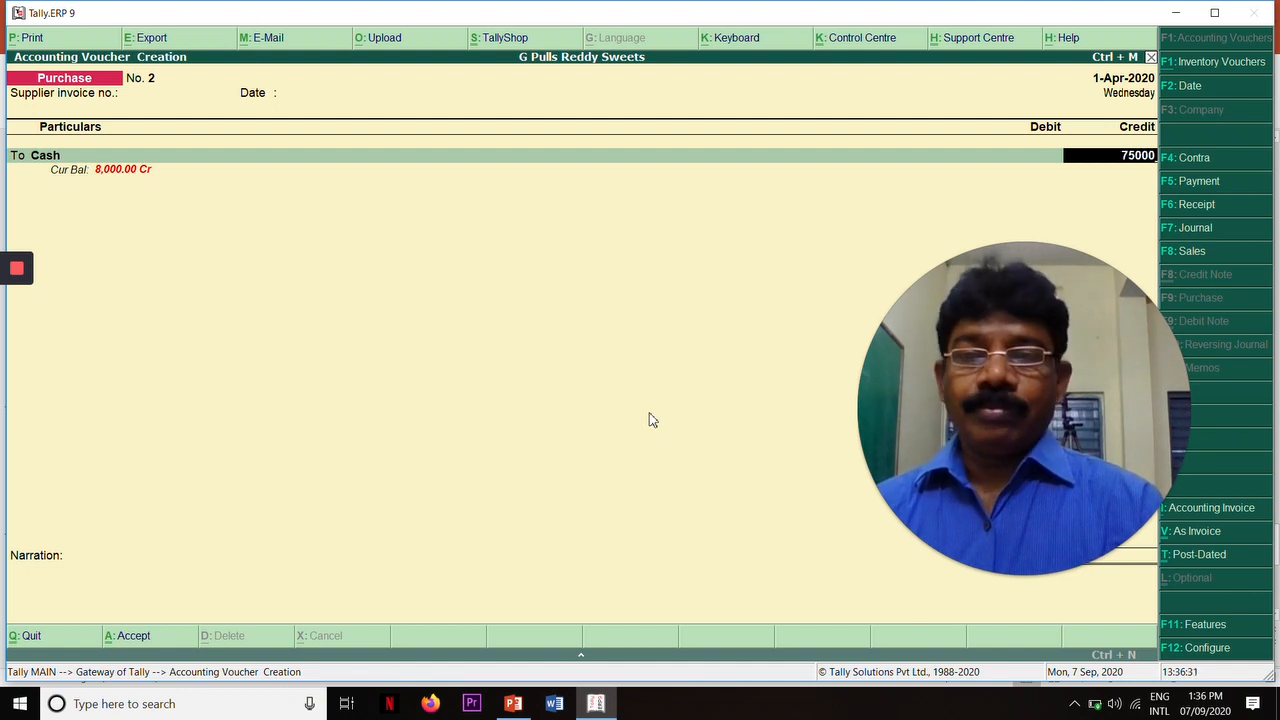
pyautogui.press('Return')
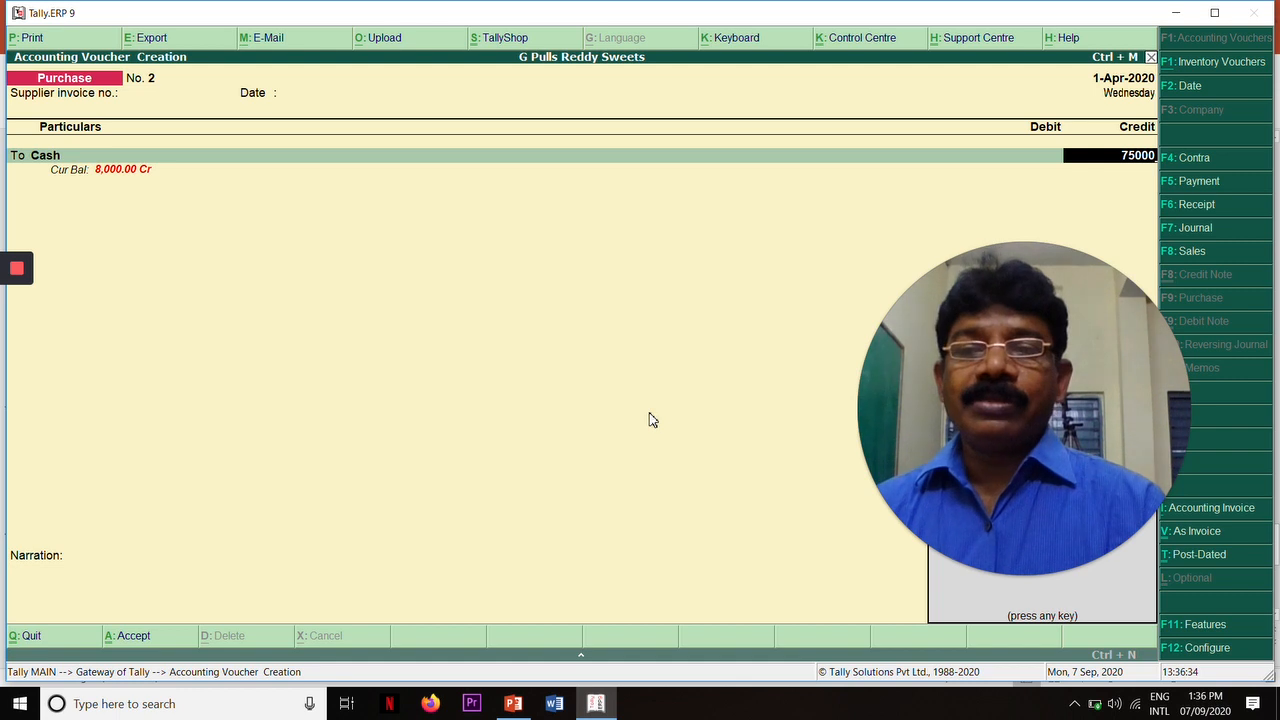
pyautogui.press('Return')
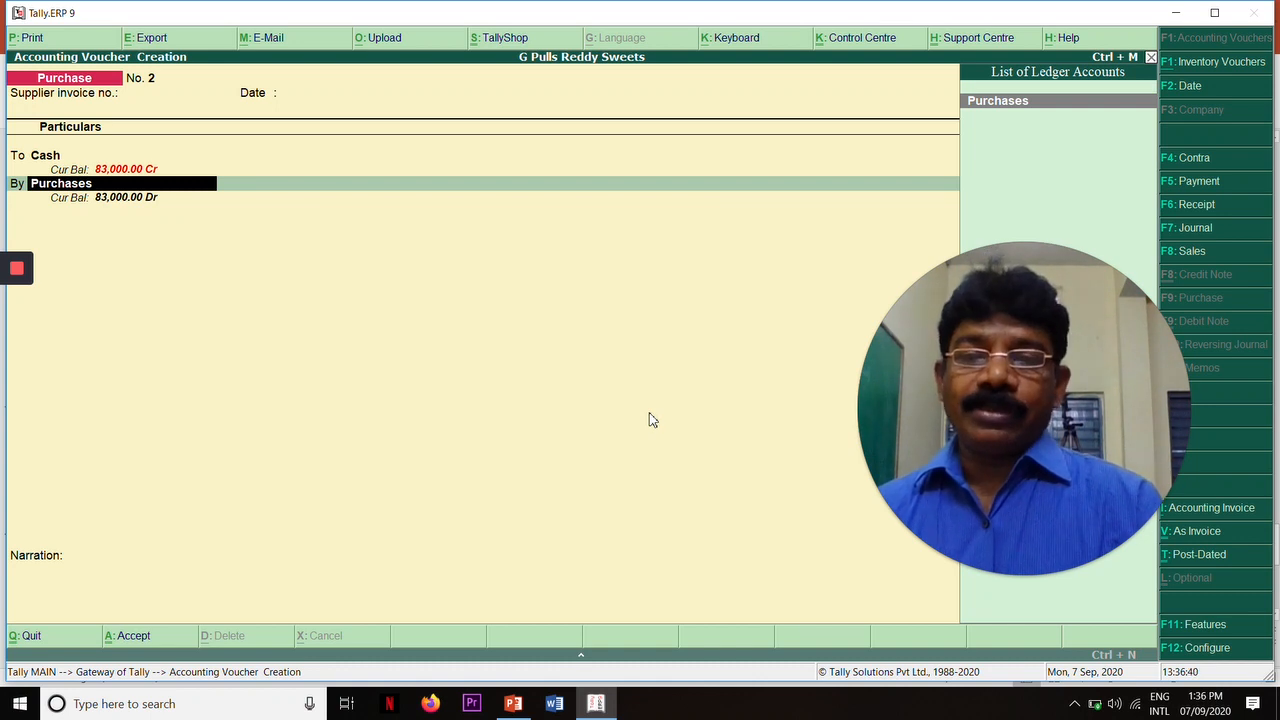
pyautogui.press('Return')
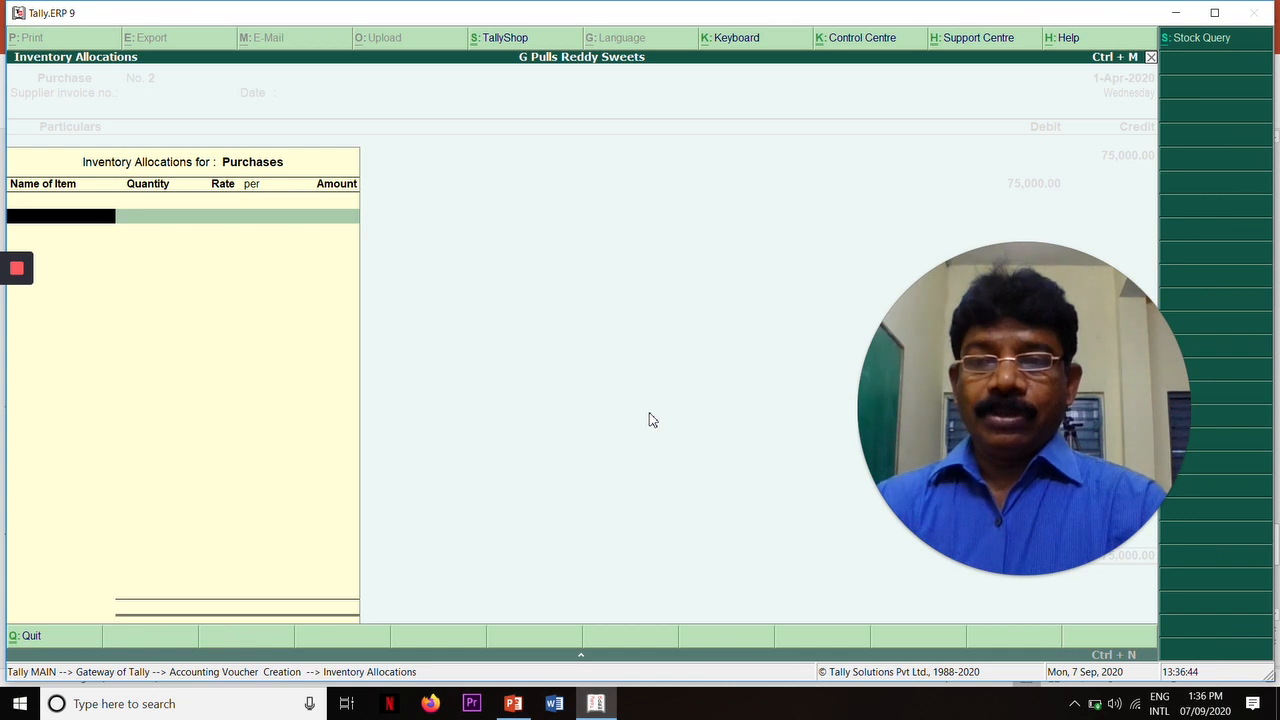
# Allocate the purchase to the Mobile stock item in the Hyderabad godown.
pyautogui.write('M')
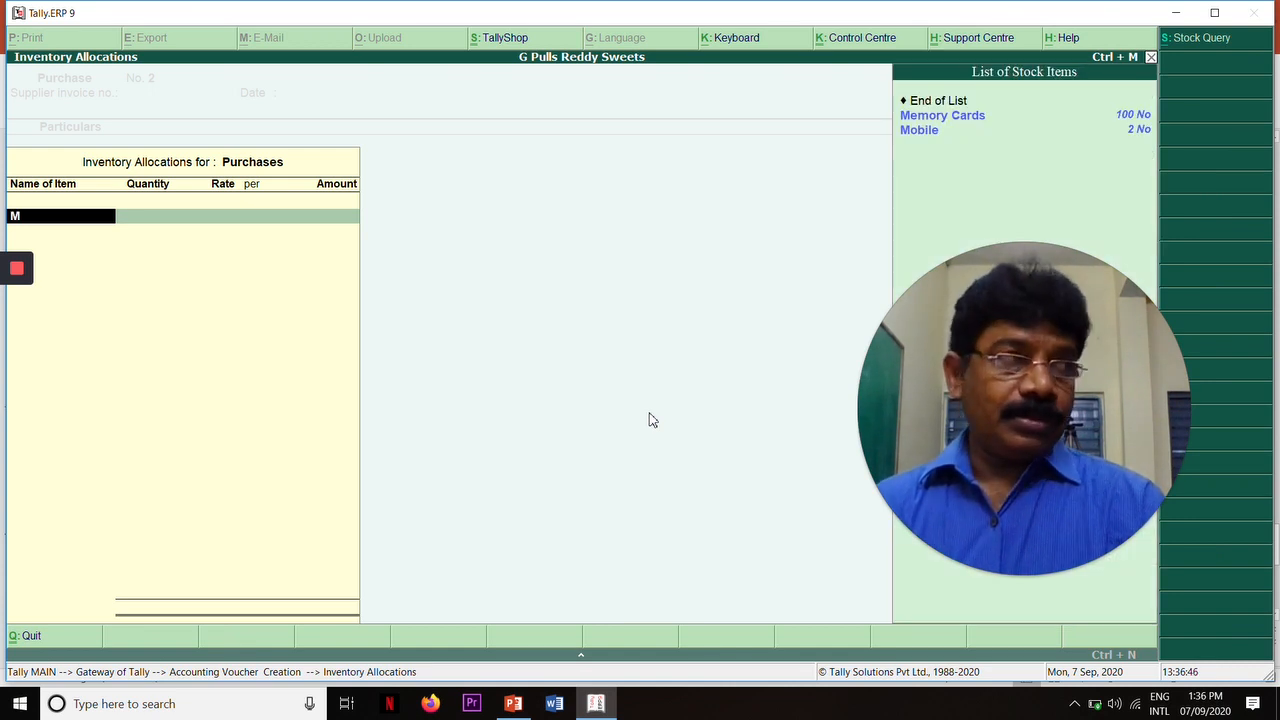
pyautogui.press('Down')
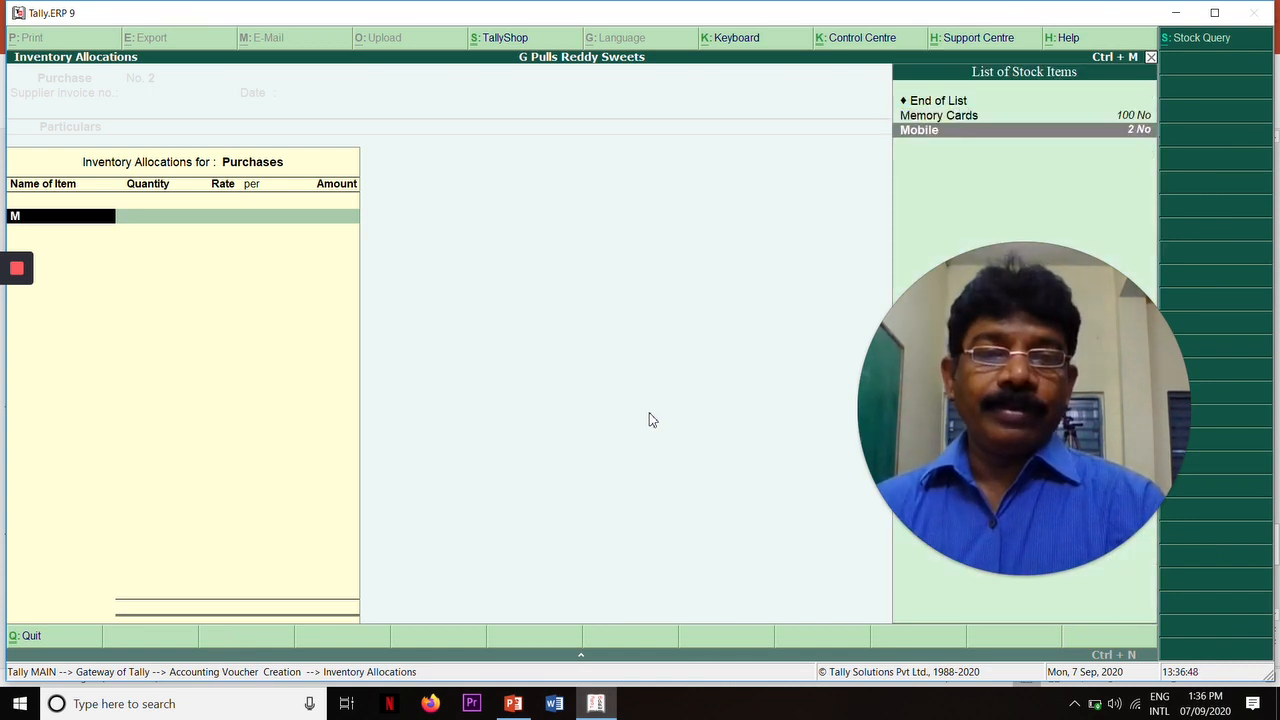
pyautogui.press('Return')
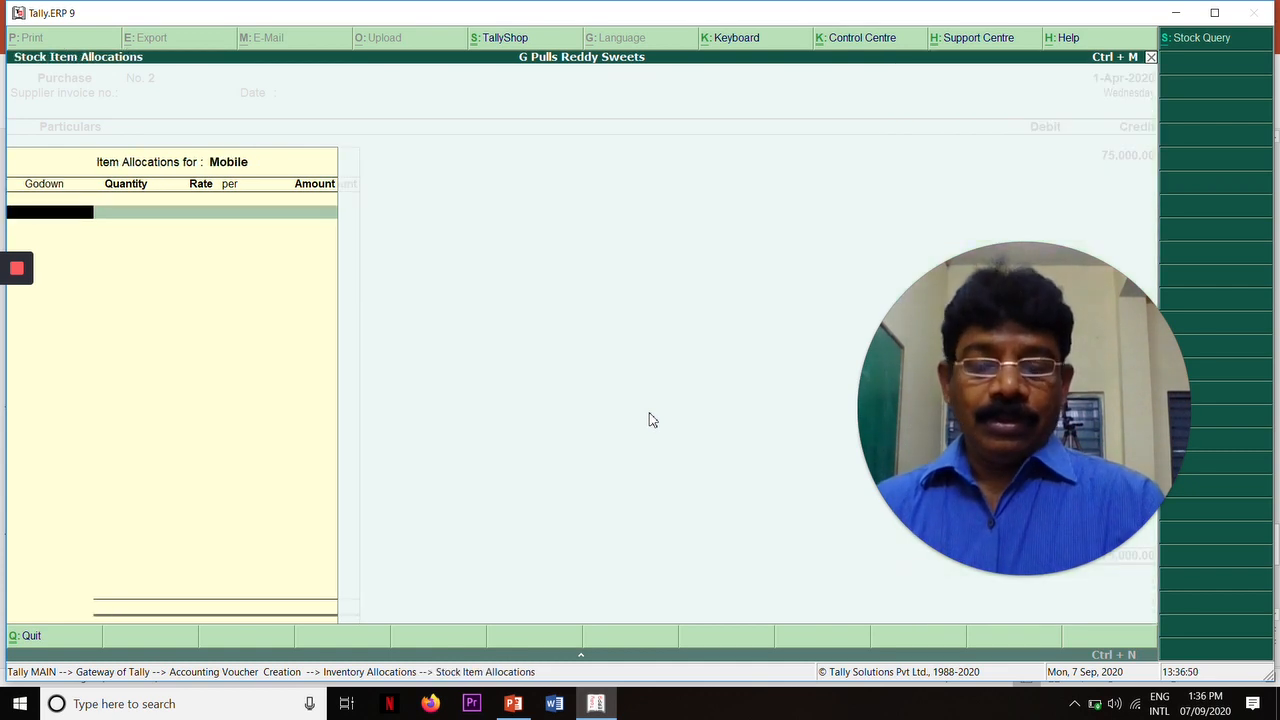
pyautogui.write('H')
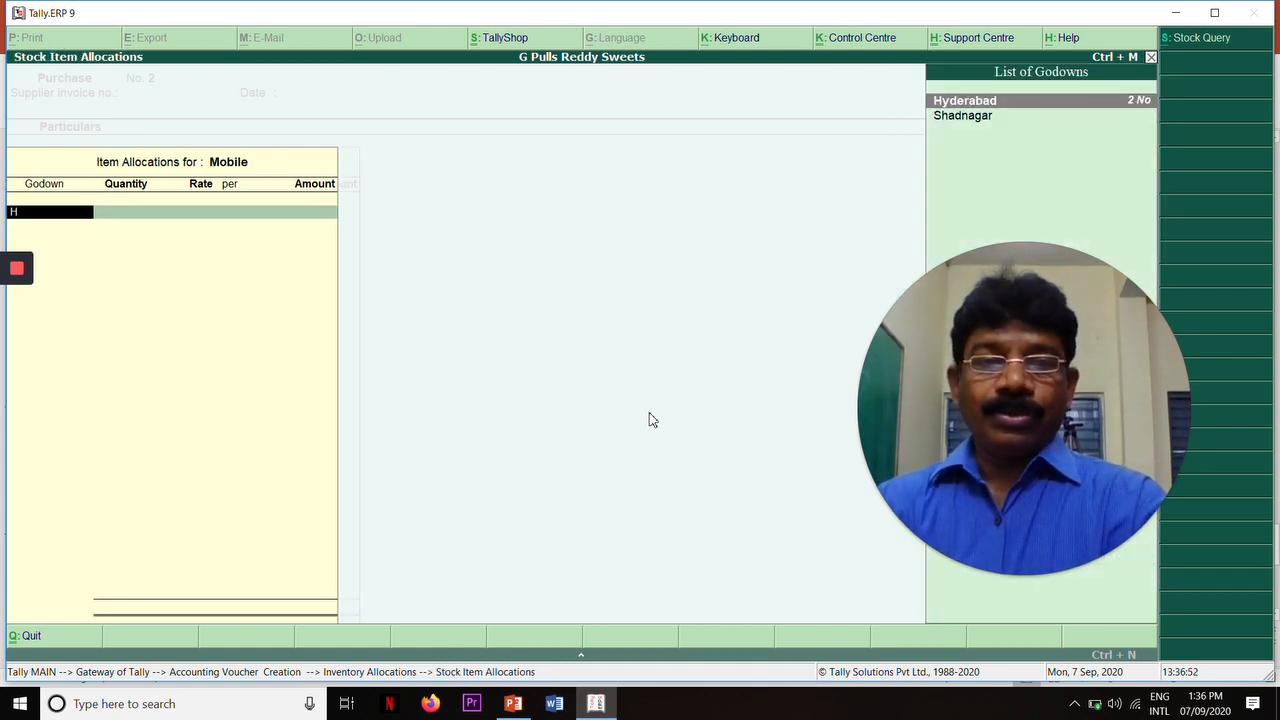
pyautogui.press('Return')
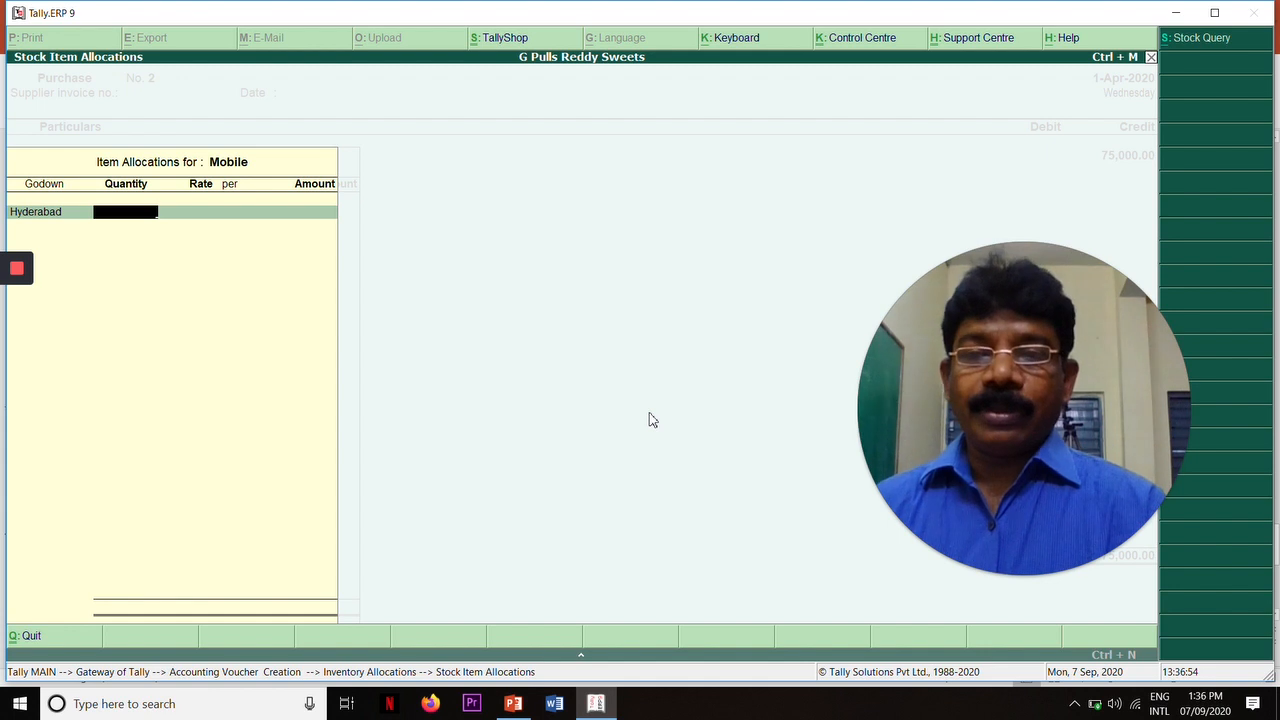
# Enter a quantity of 100 No at a rate of 750 for Mobile and complete the inventory allocation for Purchases.
pyautogui.write('100')
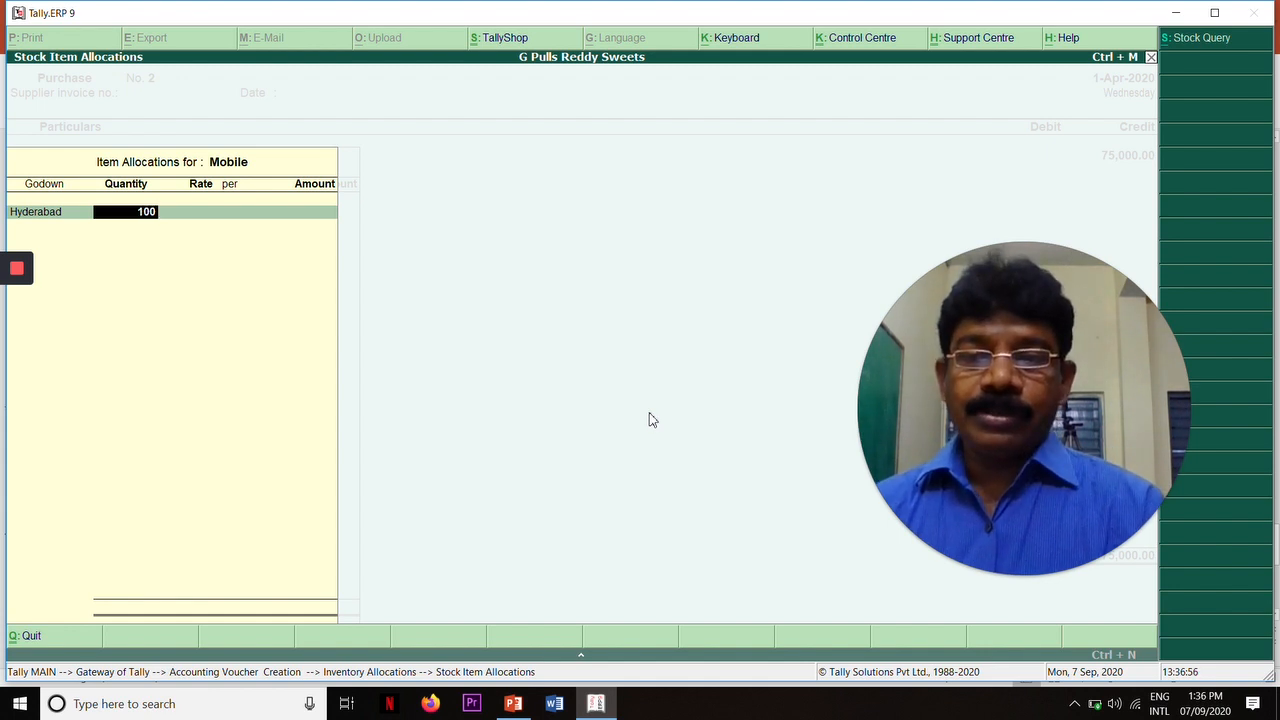
pyautogui.write('75')
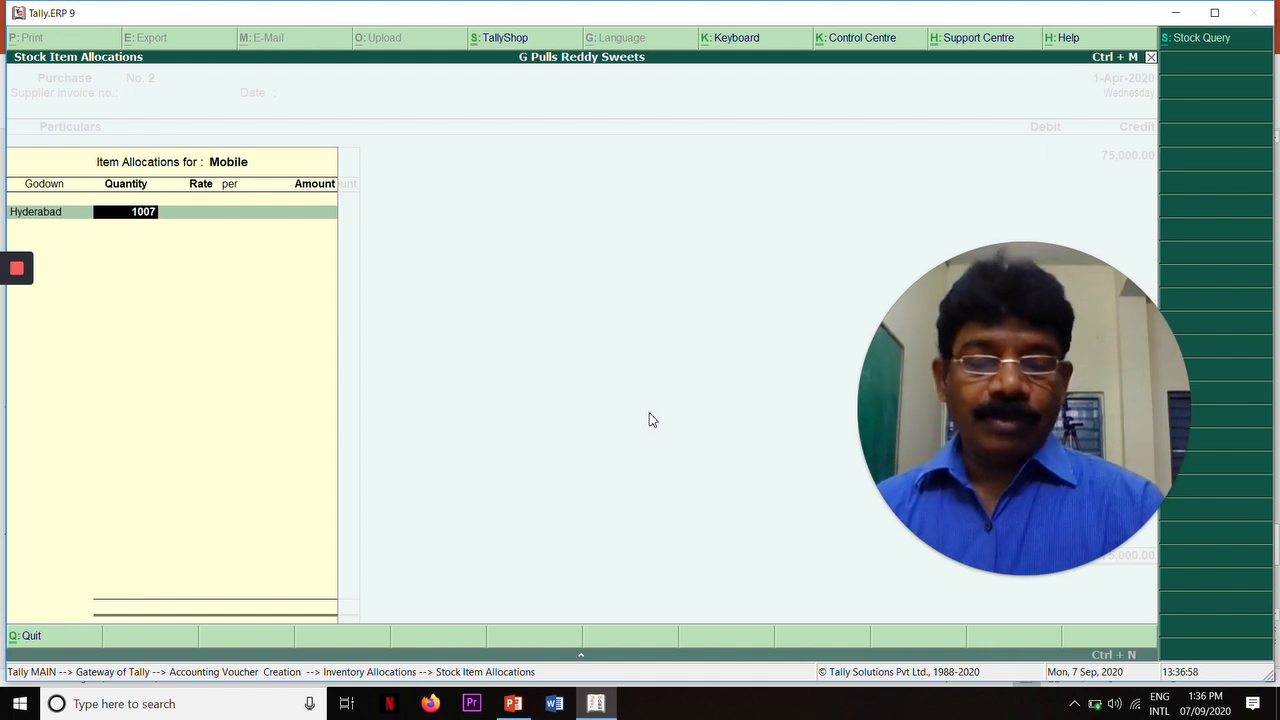
pyautogui.press('BackSpace')
pyautogui.press('BackSpace')
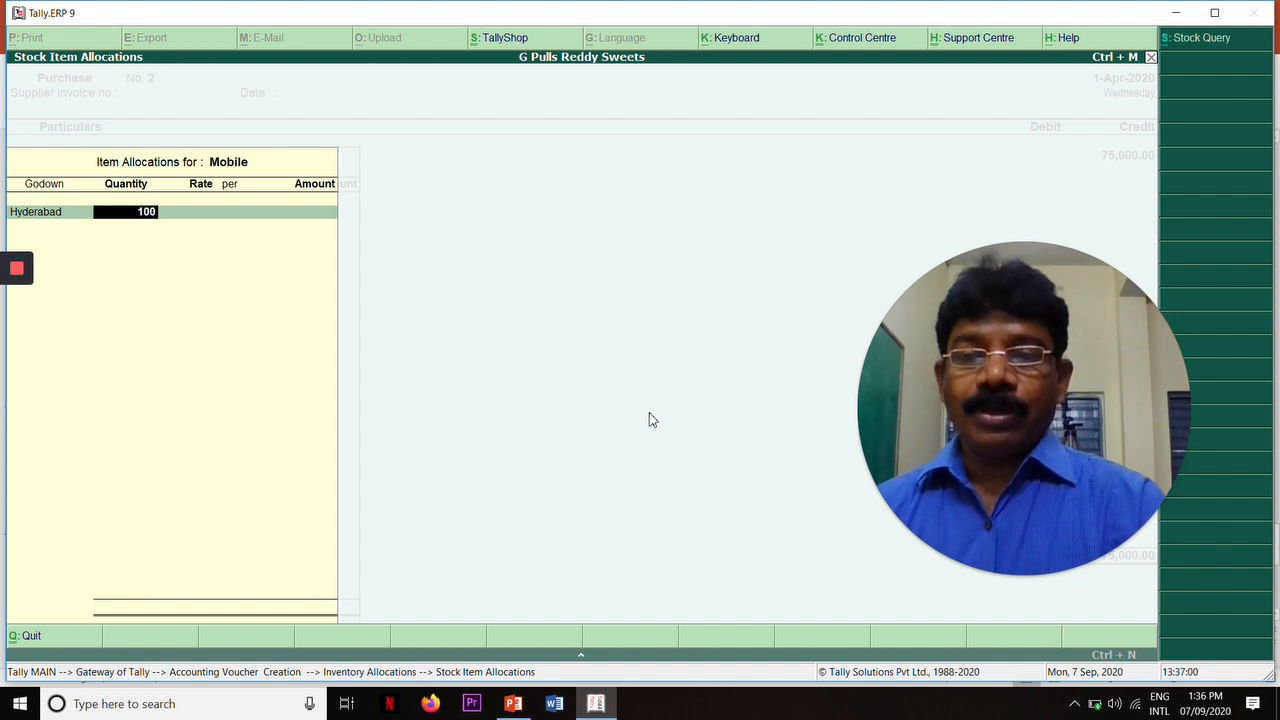
pyautogui.press('Return')
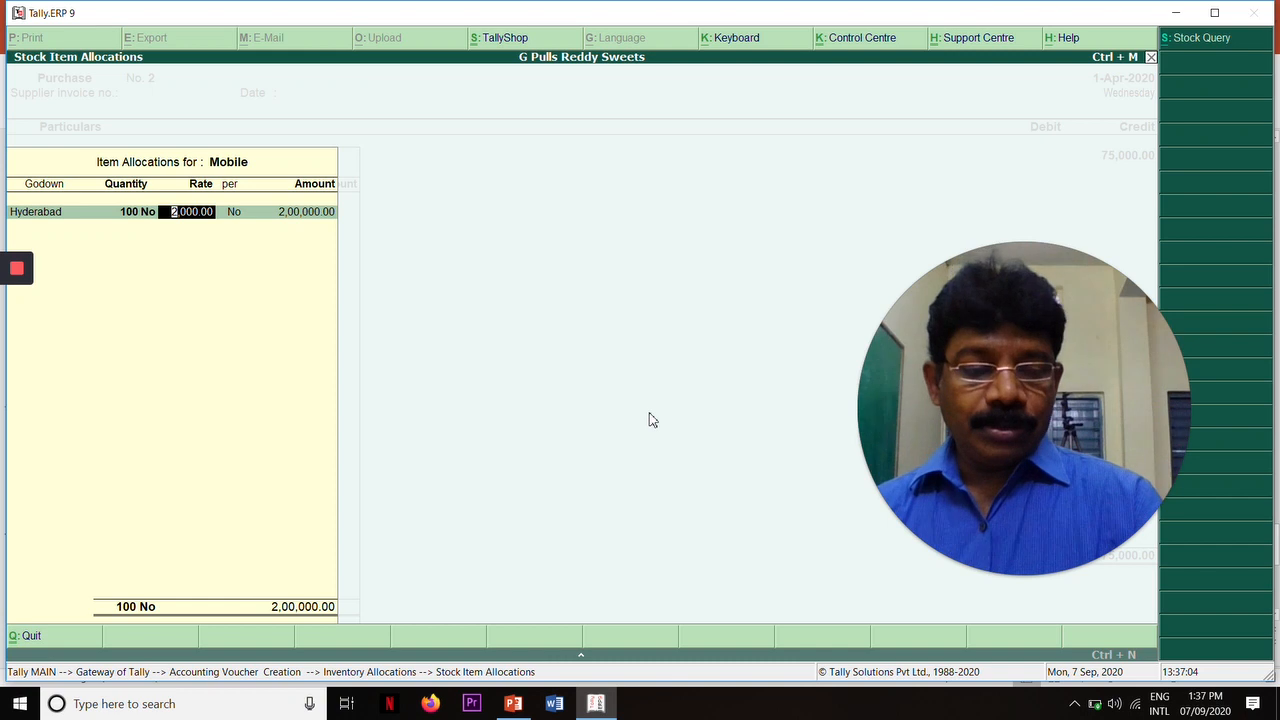
pyautogui.write('750')
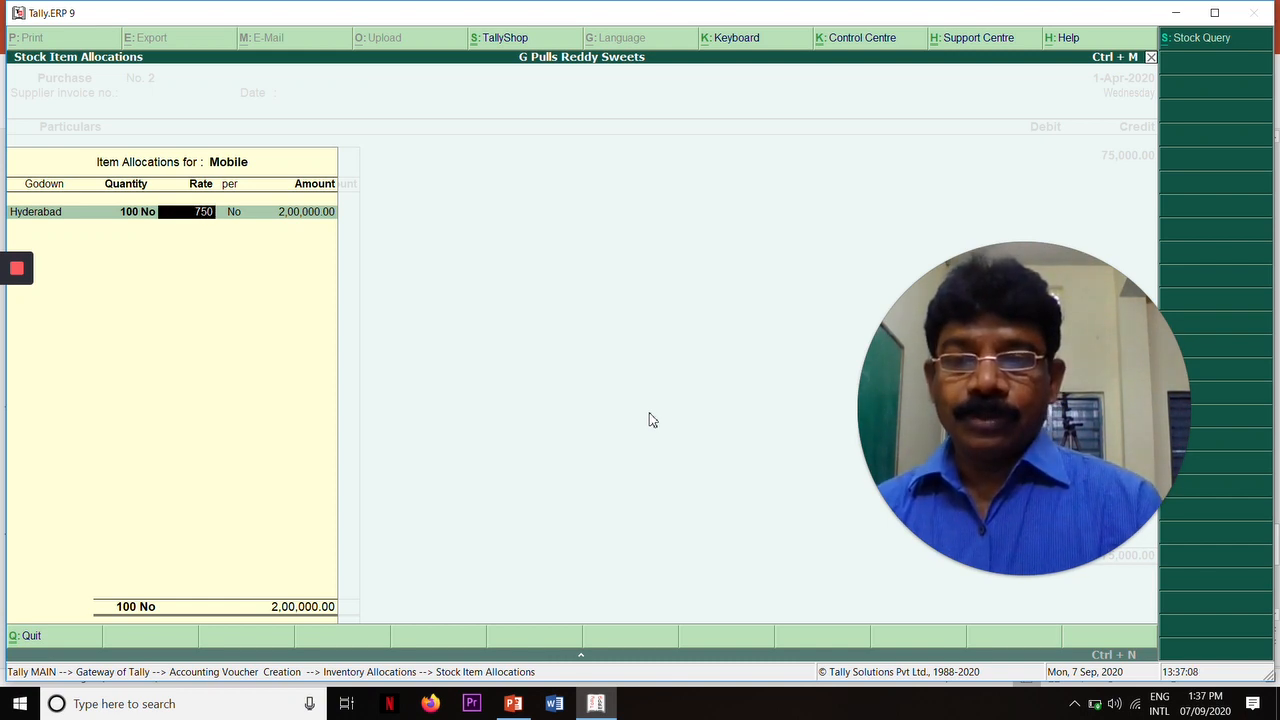
pyautogui.press('Return')
pyautogui.press('Return')
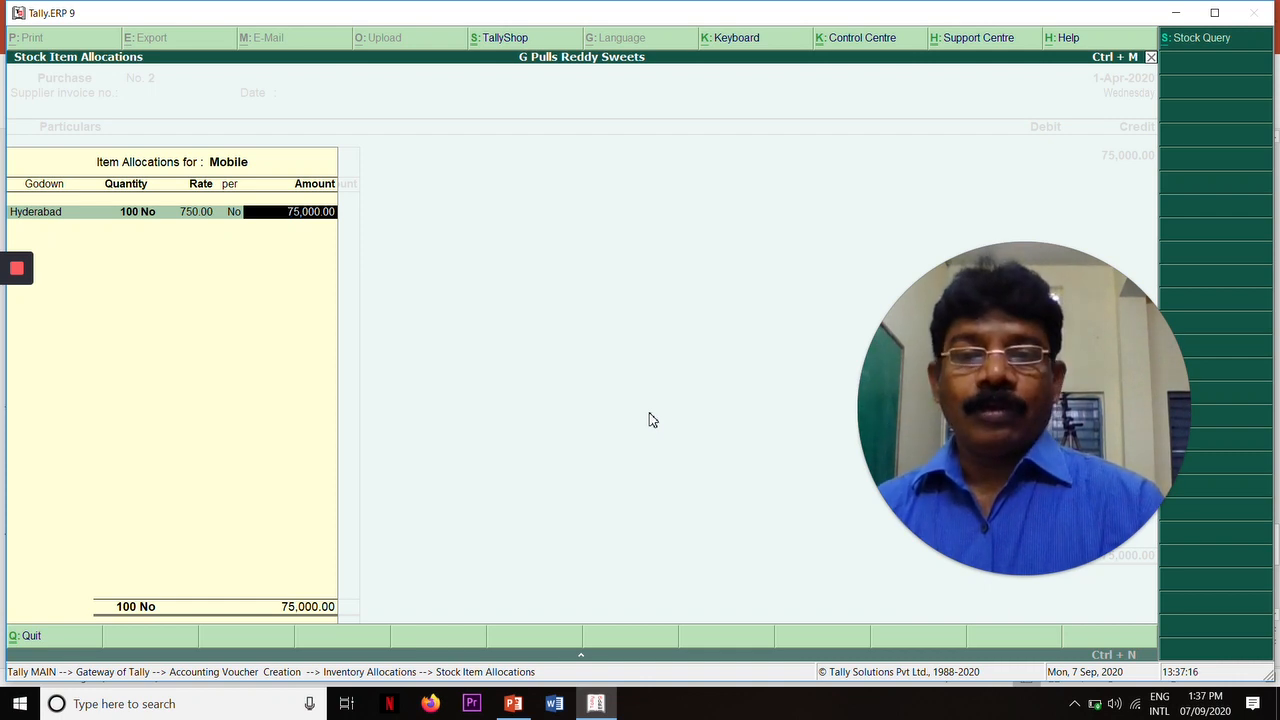
pyautogui.press('Return')
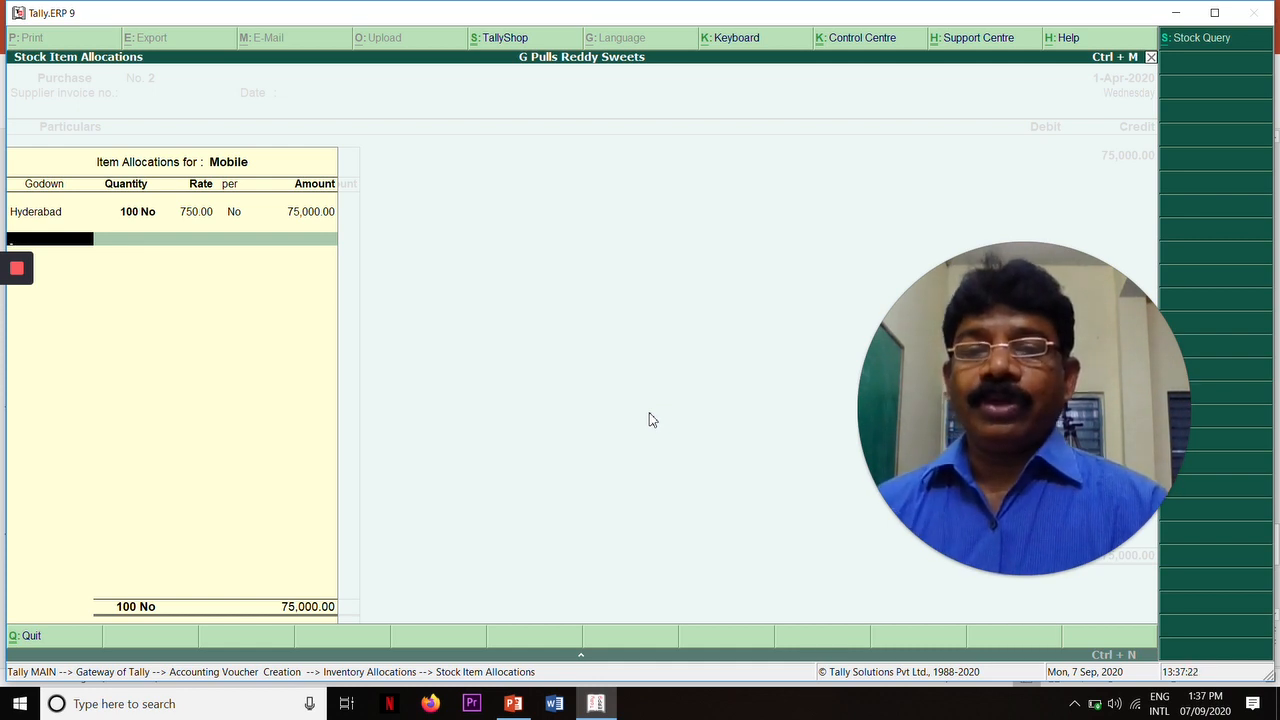
pyautogui.press('Return')
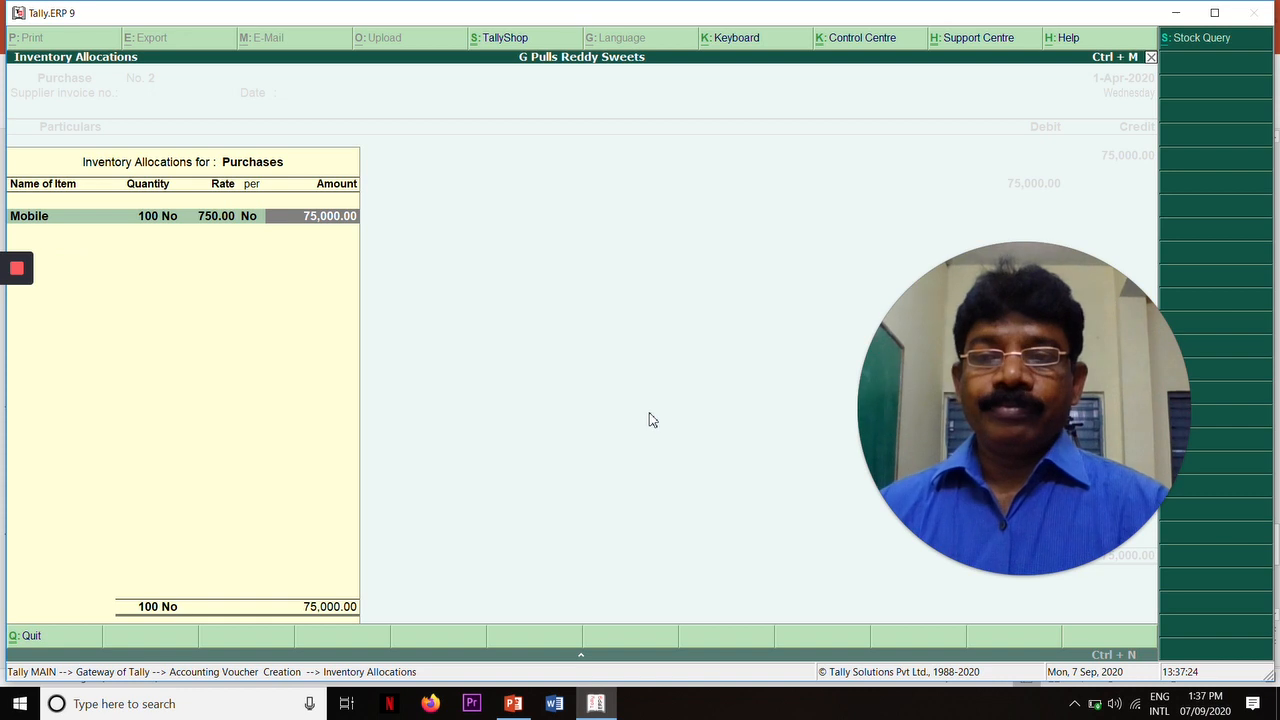
pyautogui.press('Return')
pyautogui.press('Return')
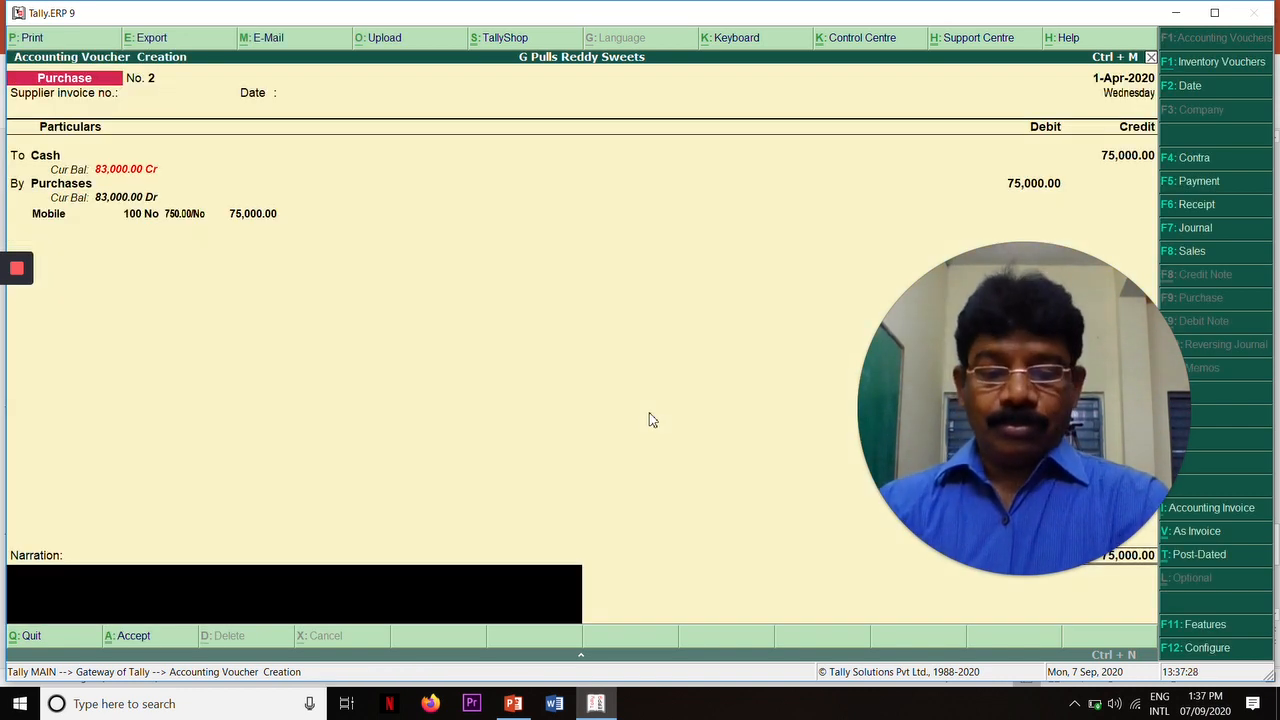
# Add the narration "goods purchased", save the purchase voucher and leave voucher entry.
pyautogui.write('goo')
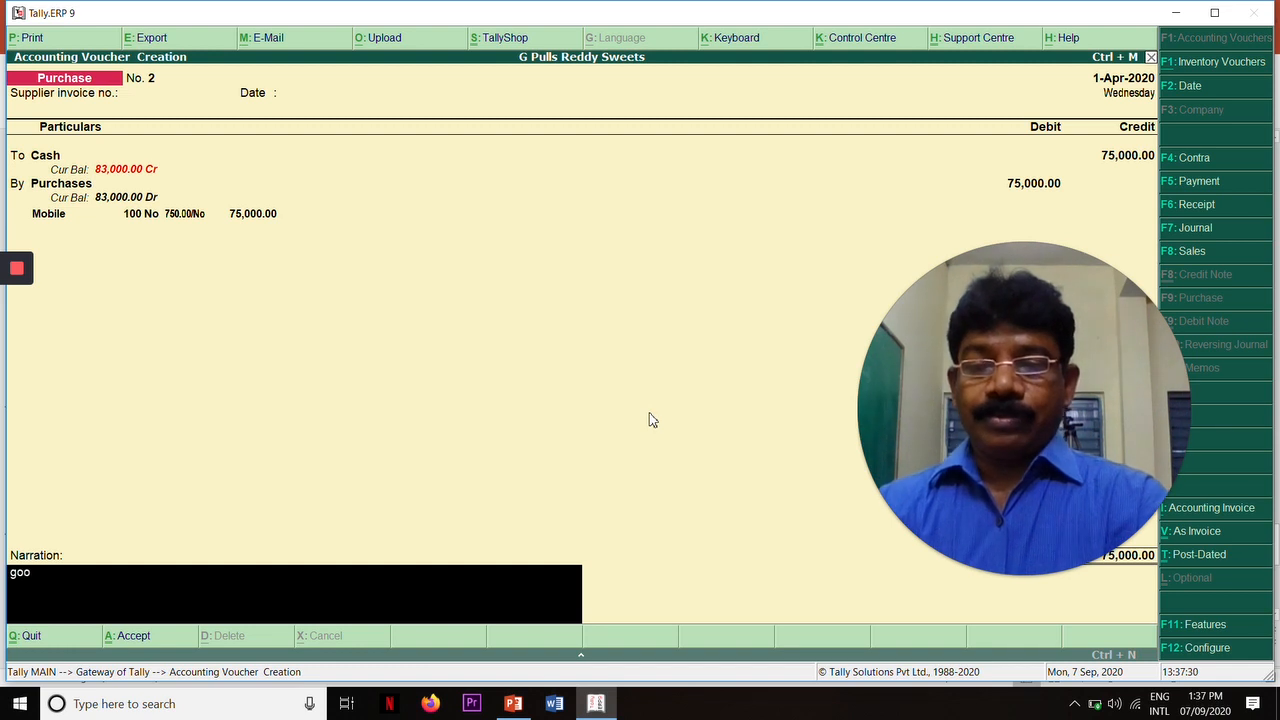
pyautogui.write('ds purchased')
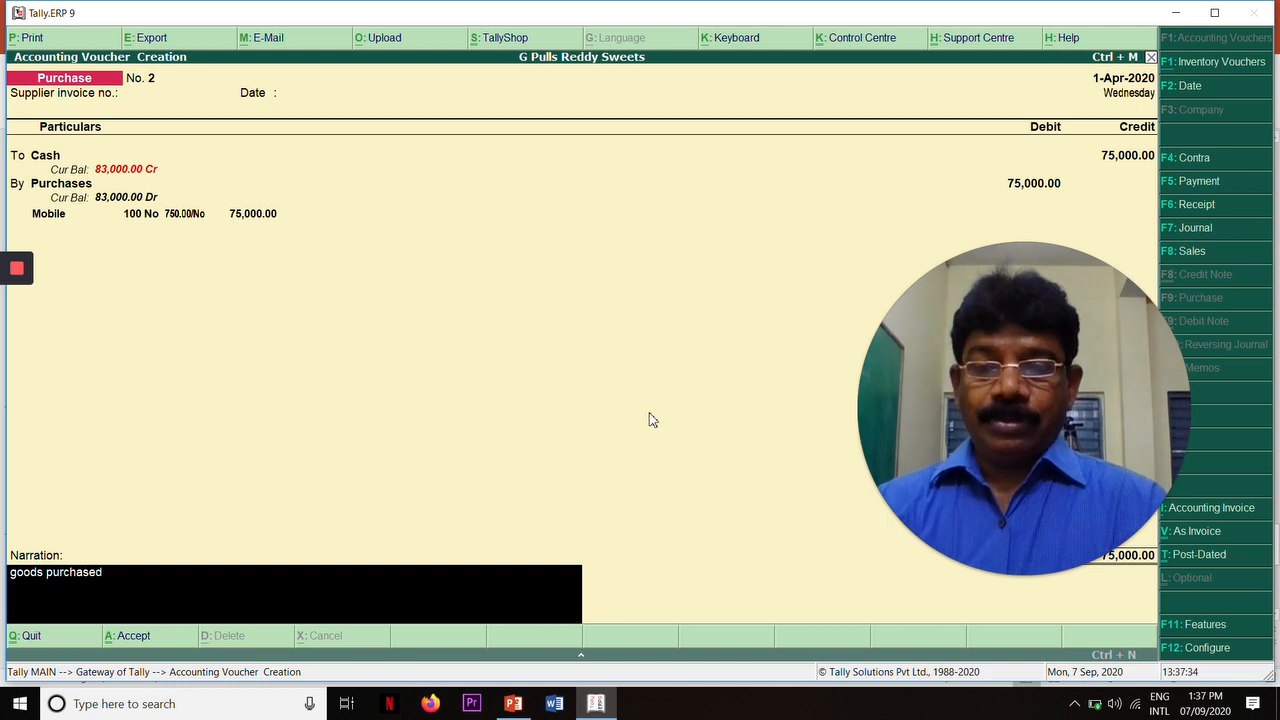
pyautogui.press('Return')
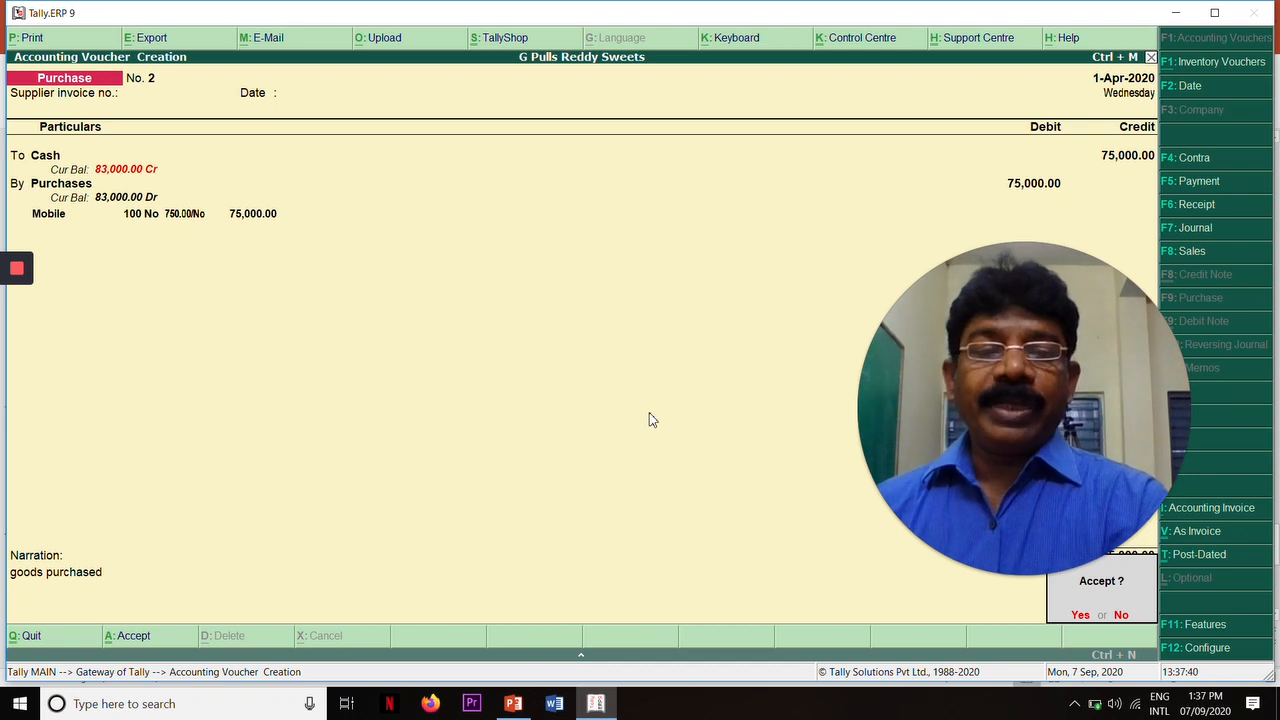
pyautogui.press('Return')
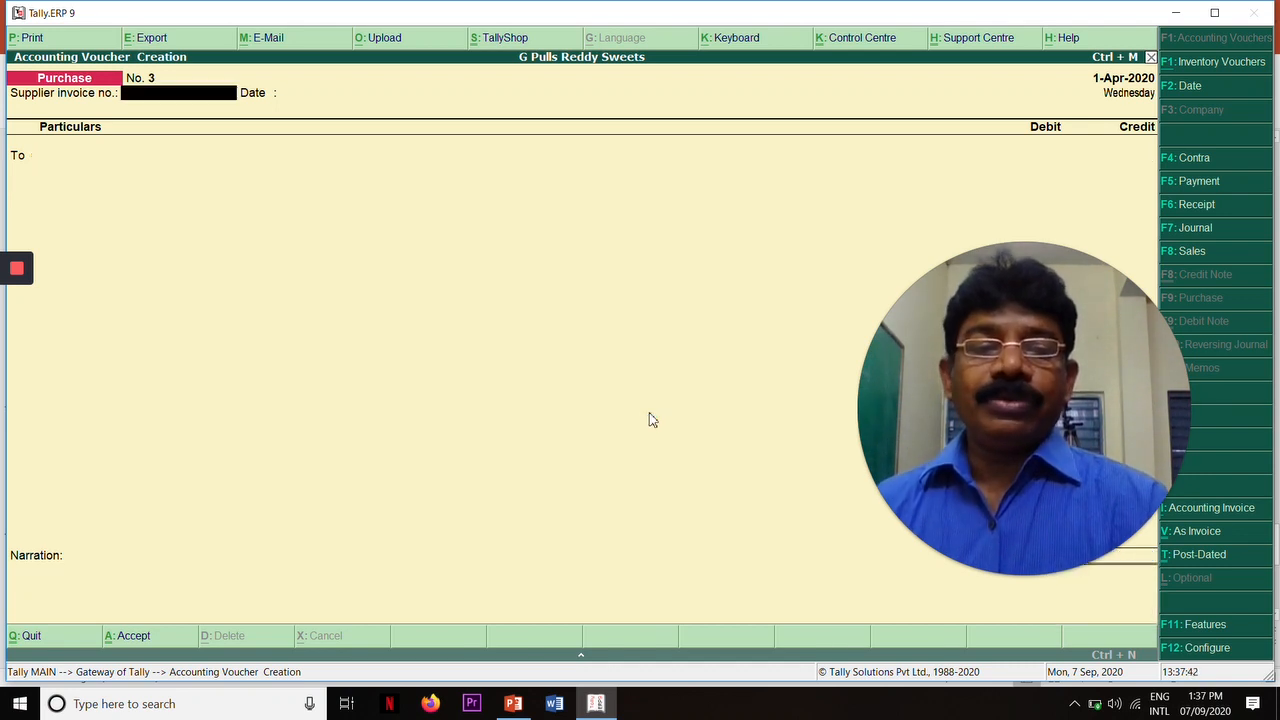
pyautogui.press('Escape')
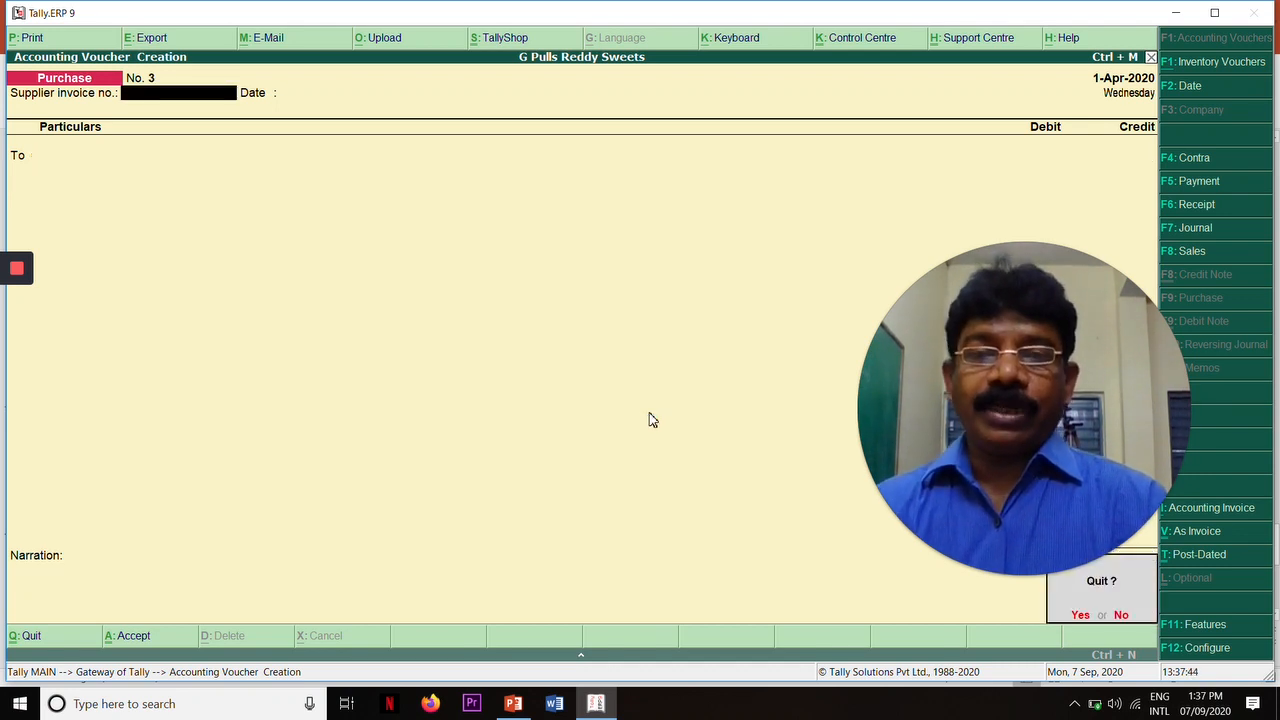
pyautogui.press('Return')
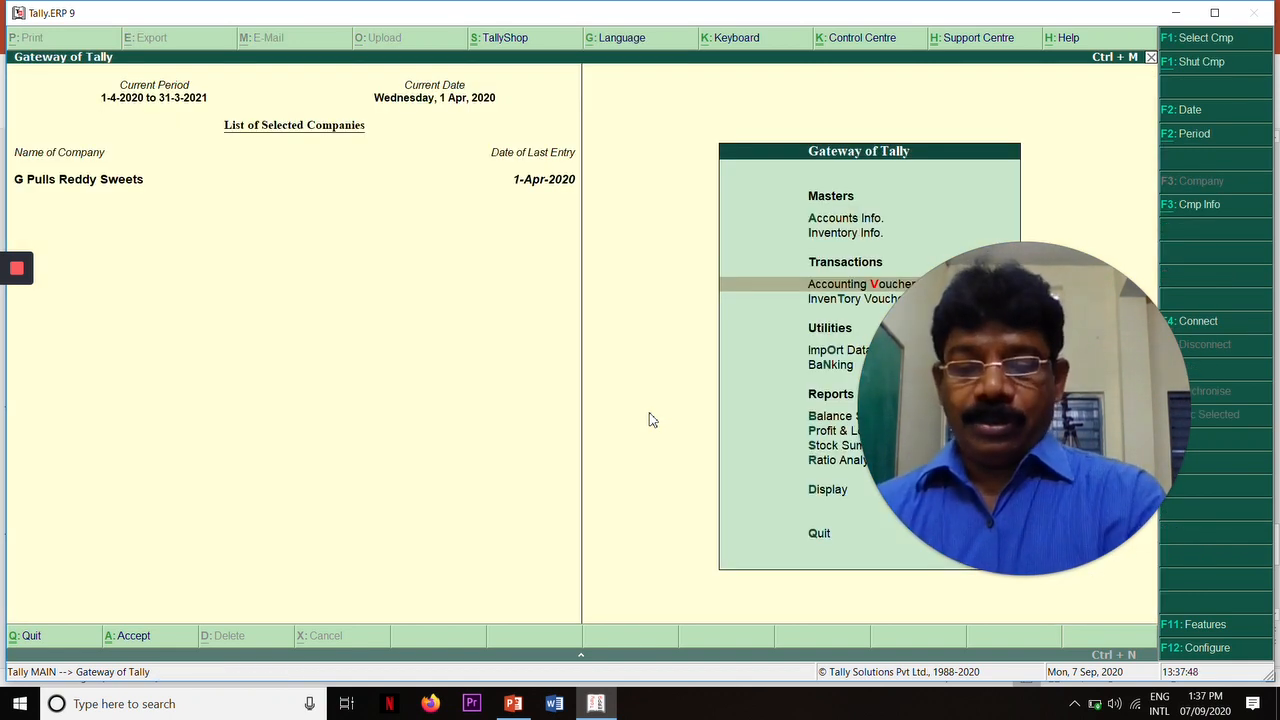
# Display the Day Book to check the recorded vouchers.
pyautogui.press('d')
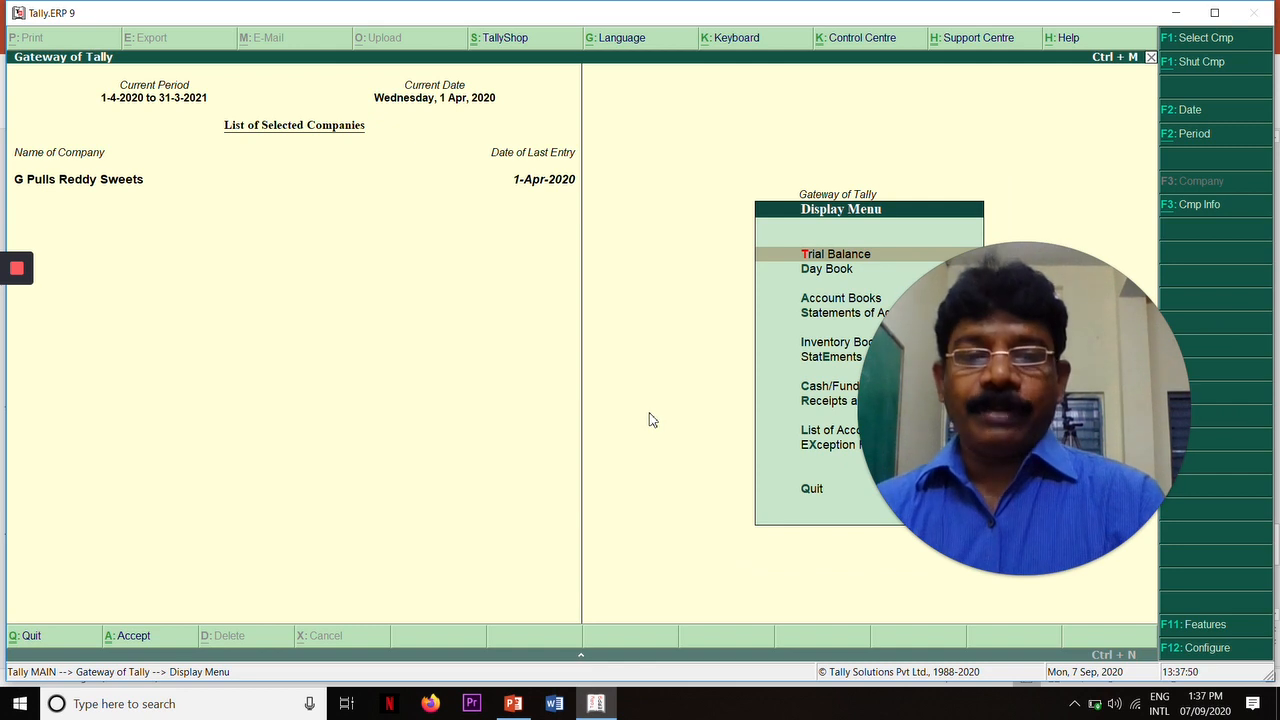
pyautogui.press('Down')
pyautogui.press('Down')
pyautogui.press('Up')
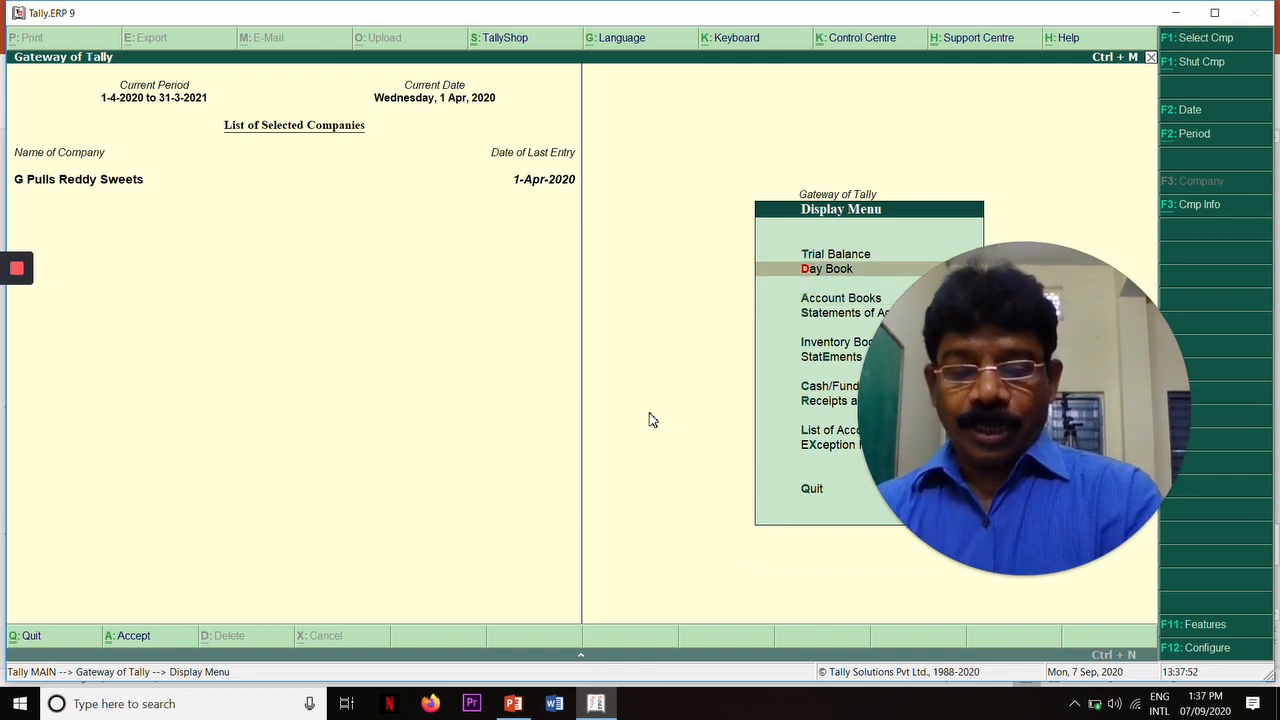
pyautogui.press('Return')
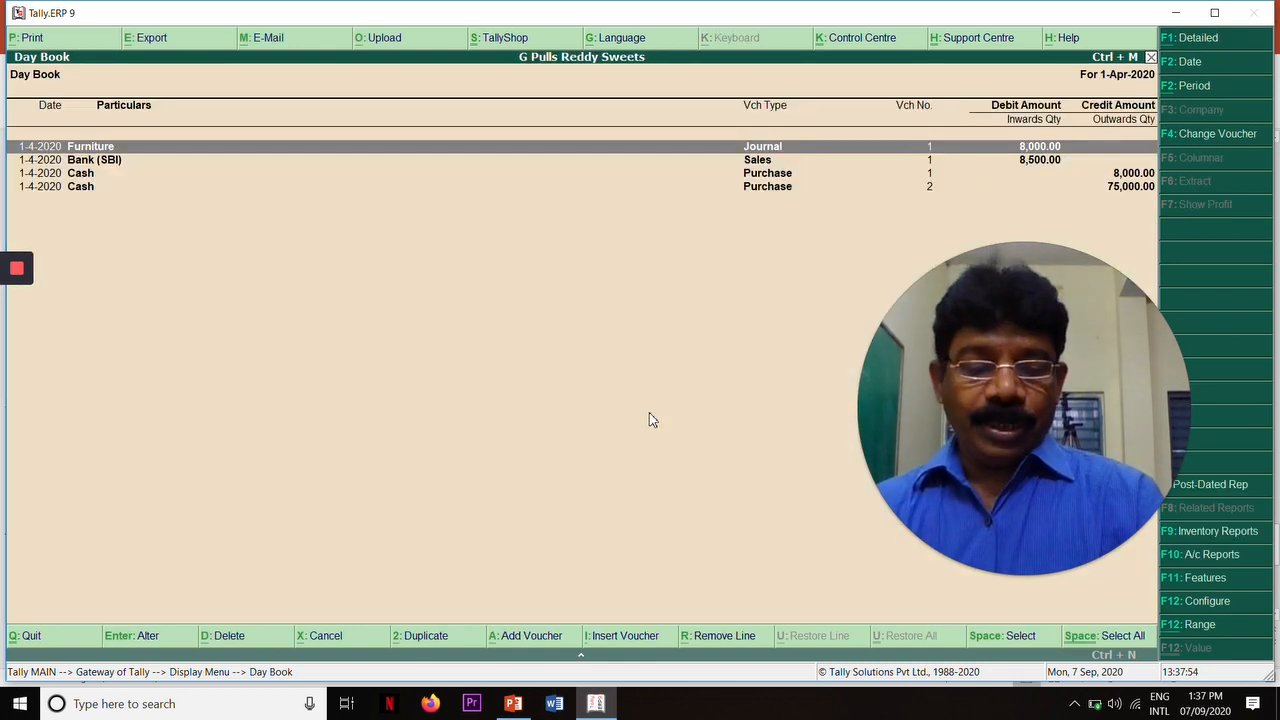
# Review the 75,000 cash purchase voucher from the Day Book and return to the Gateway of Tally without altering it.
pyautogui.press('Down')
pyautogui.press('Down')
pyautogui.press('Down')
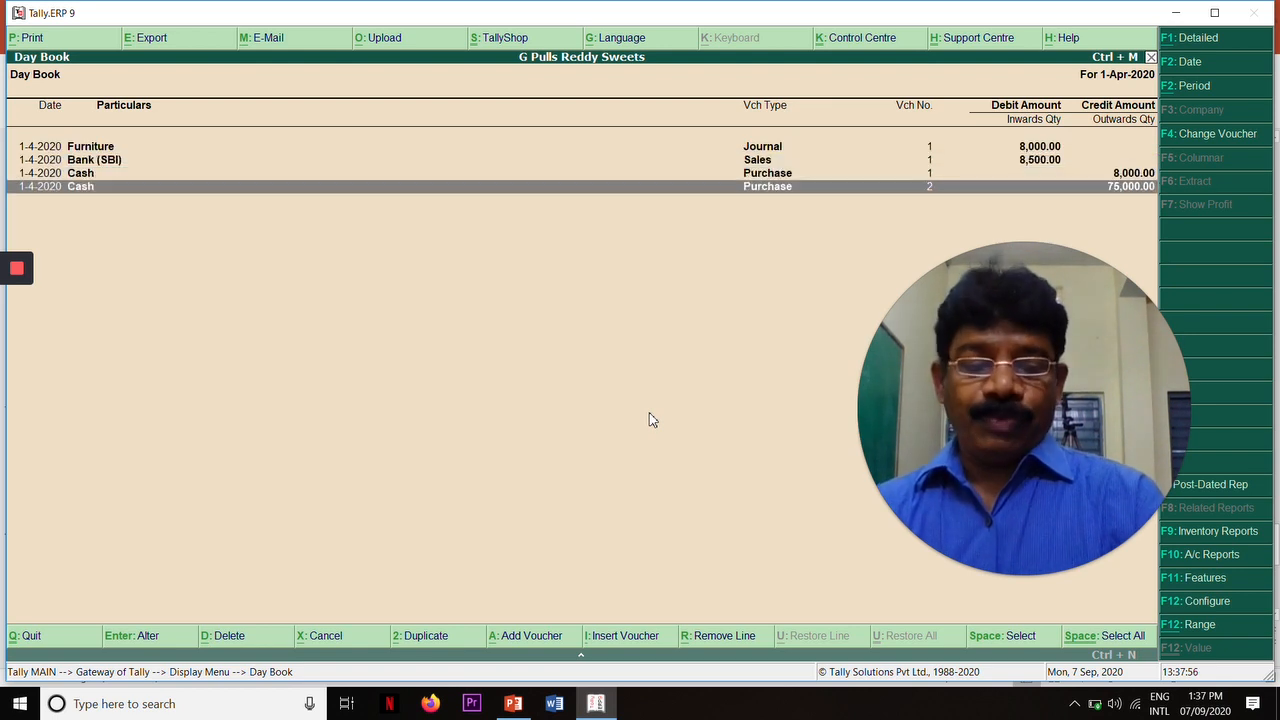
pyautogui.press('Return')
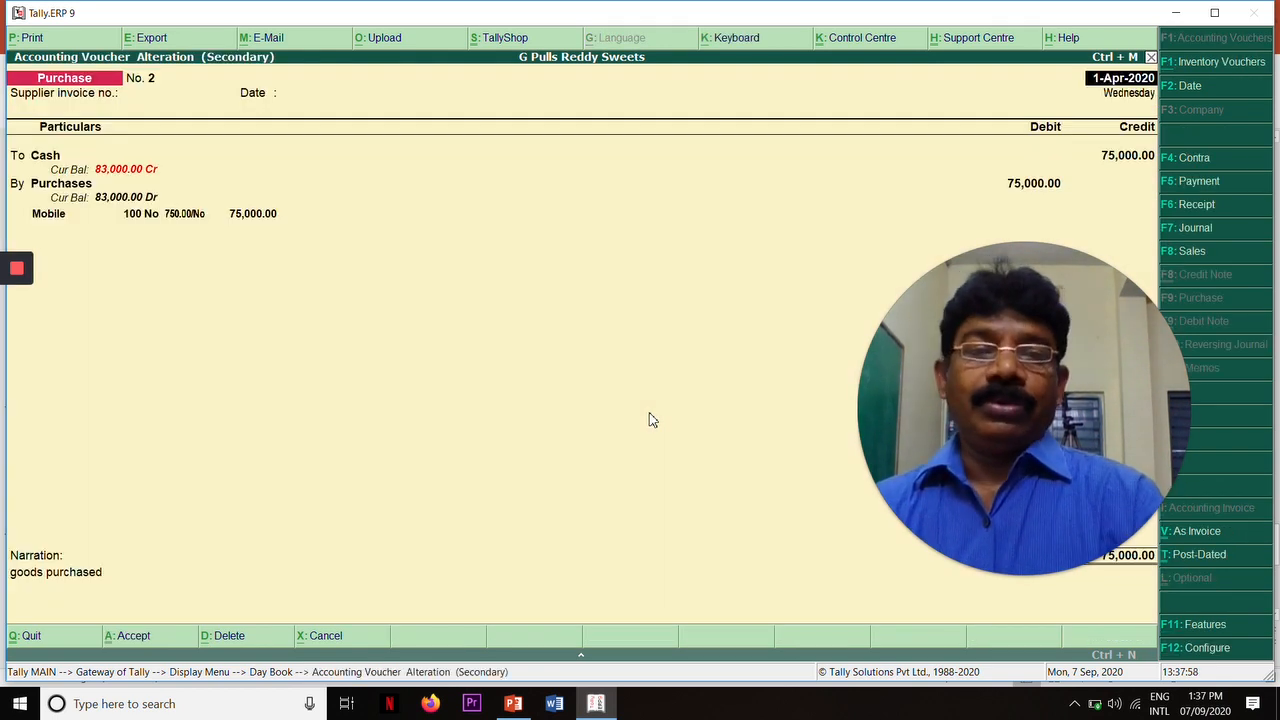
pyautogui.press('Escape')
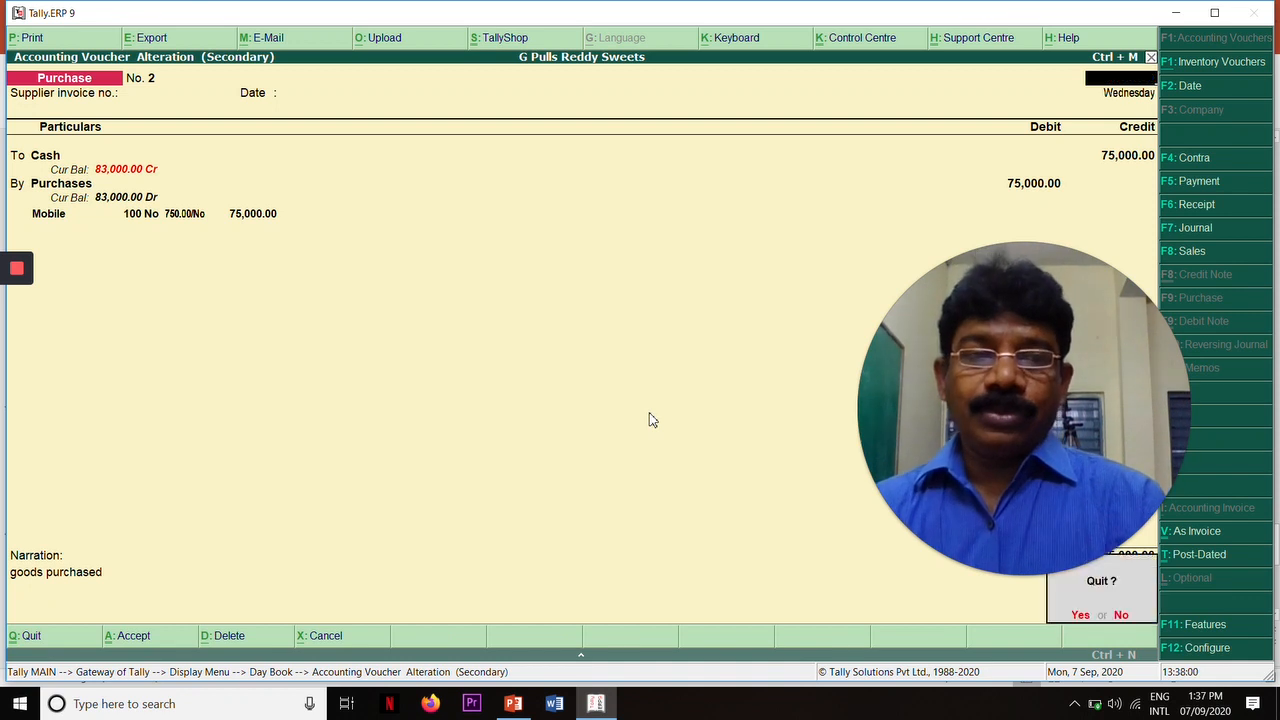
pyautogui.press('y')
pyautogui.press('Escape')
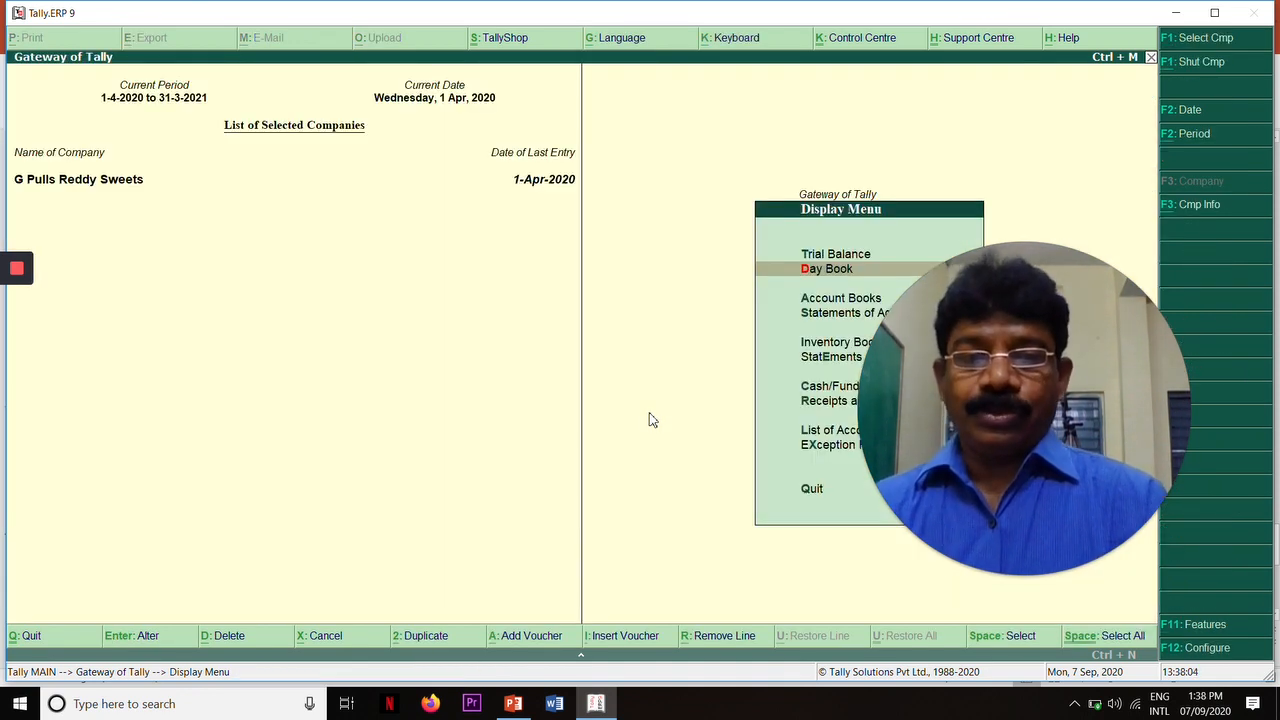
pyautogui.press('Escape')
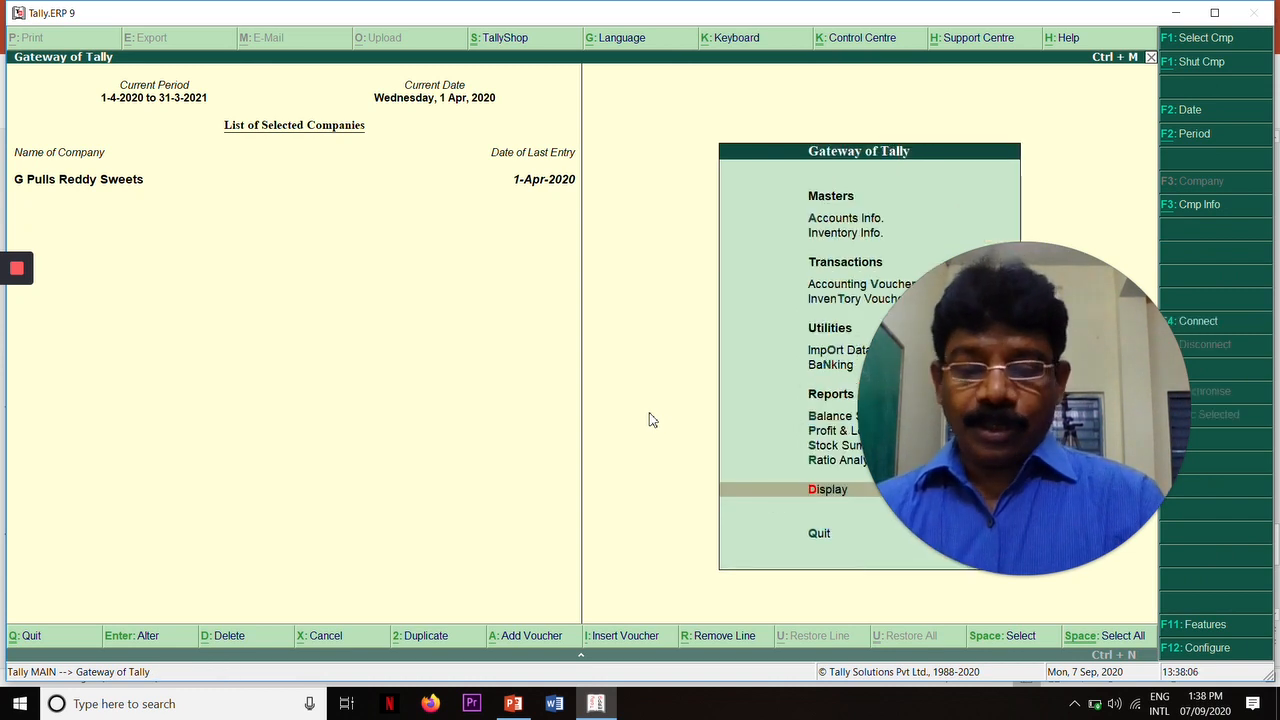
# Open a blank accounting voucher entry and examine the available voucher types.
pyautogui.press('a')
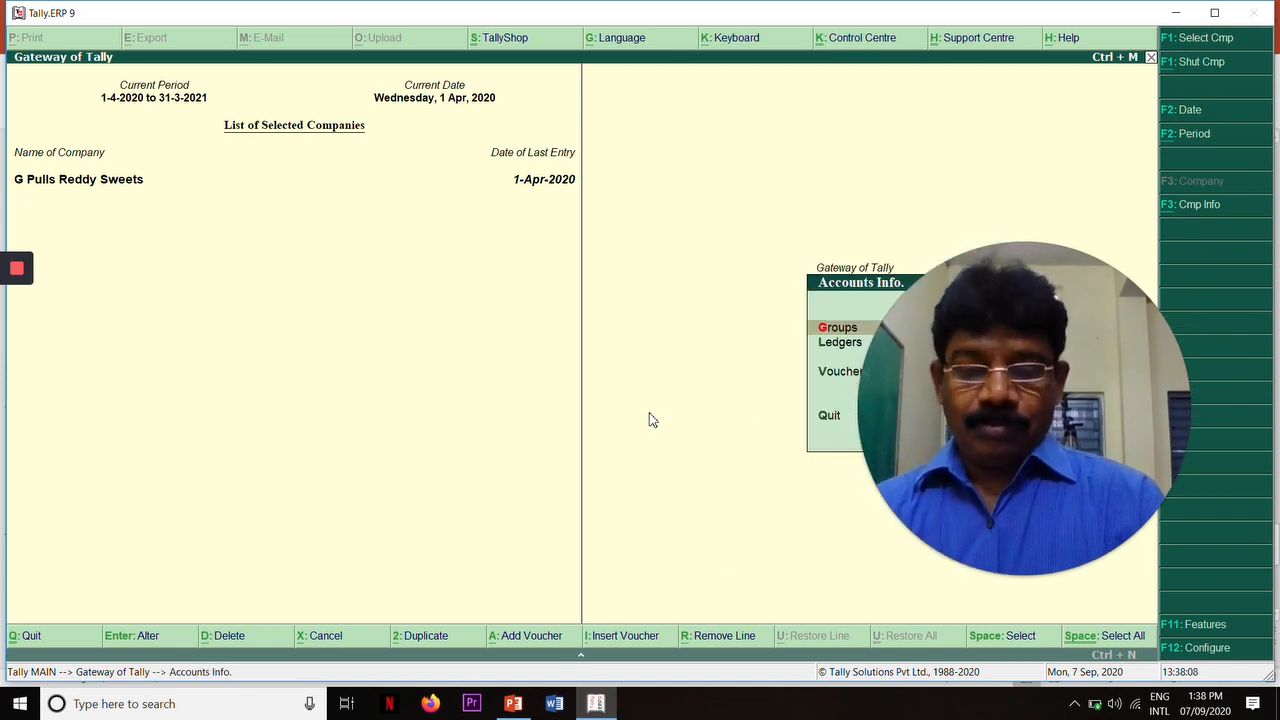
pyautogui.press('Escape')
pyautogui.press('Down')
pyautogui.press('Down')
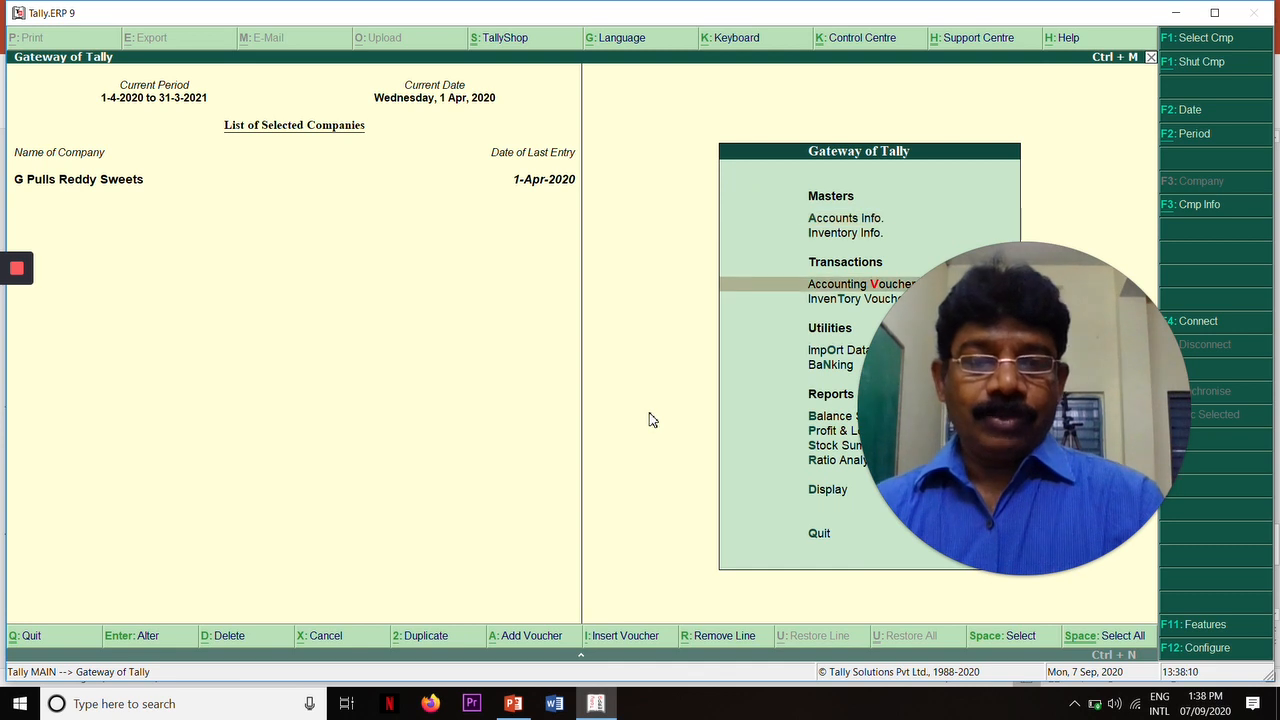
pyautogui.press('Return')
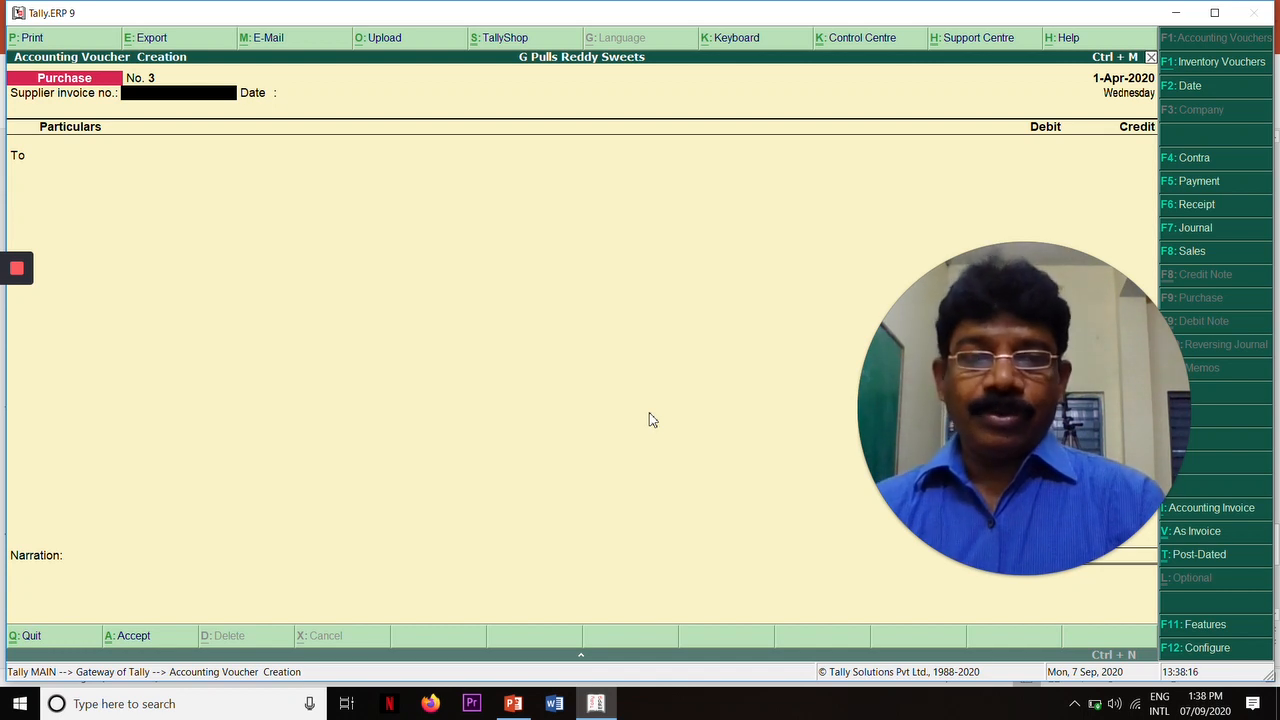
pyautogui.moveTo(915, 550)
pyautogui.press('Escape')
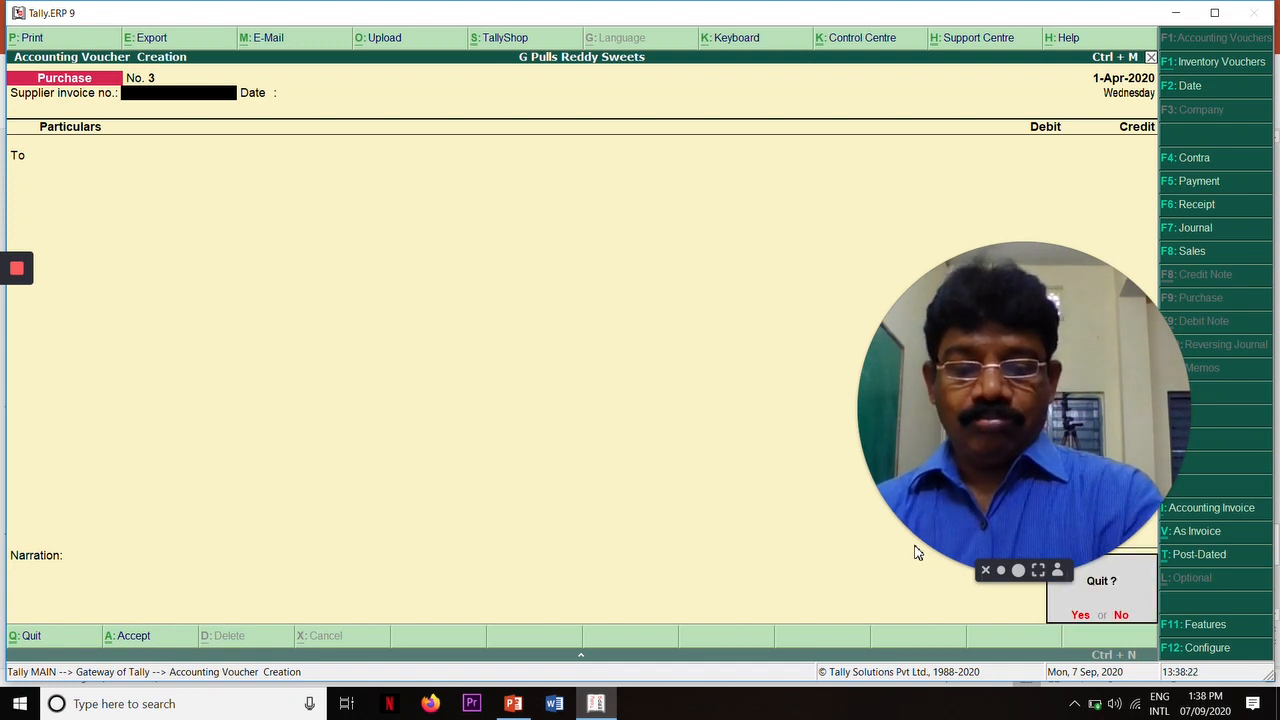
pyautogui.press('Return')
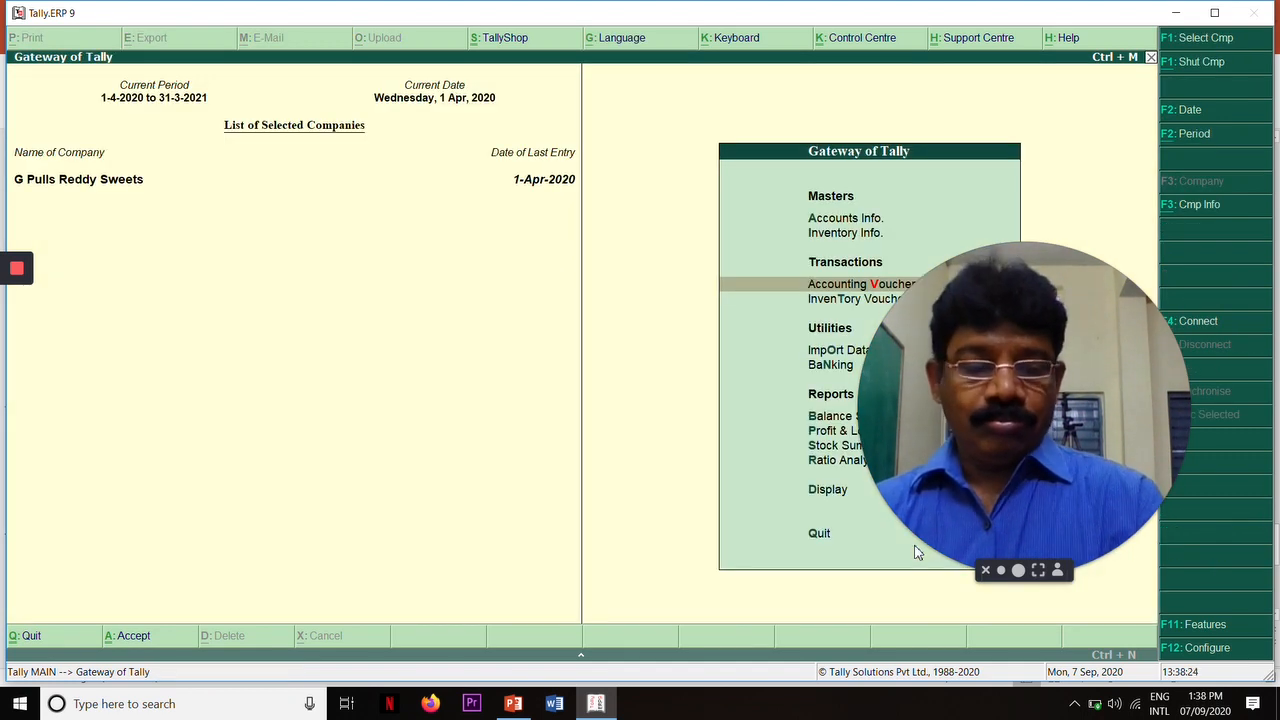
pyautogui.press('Return')
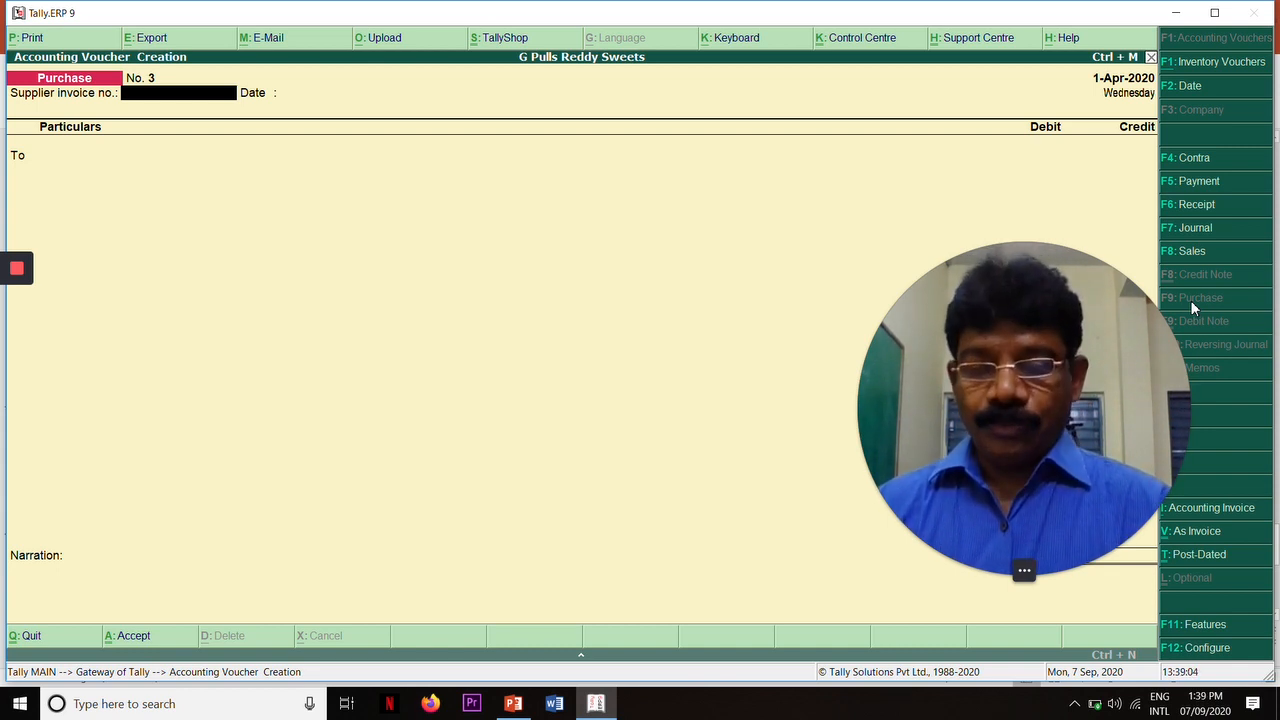
# Discard the blank purchase voucher and quit Tally.ERP 9, returning to the PowerPoint presentation.
pyautogui.press('Escape')
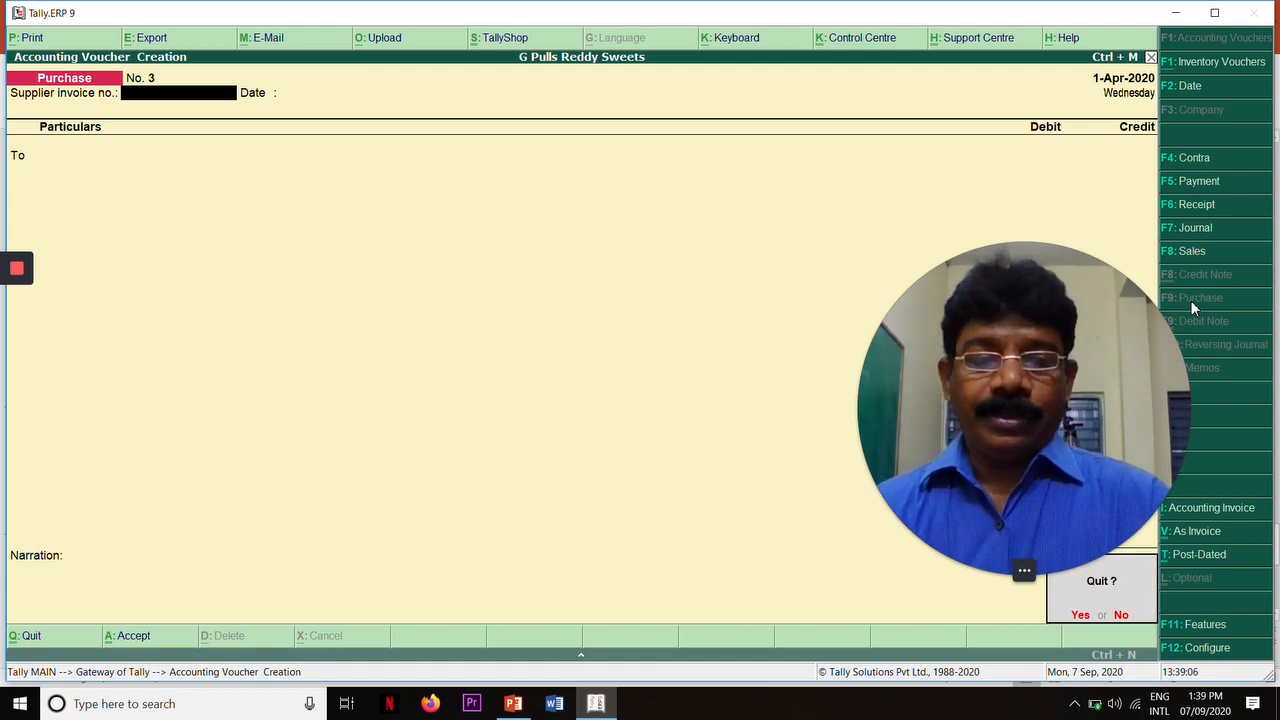
pyautogui.press('y')
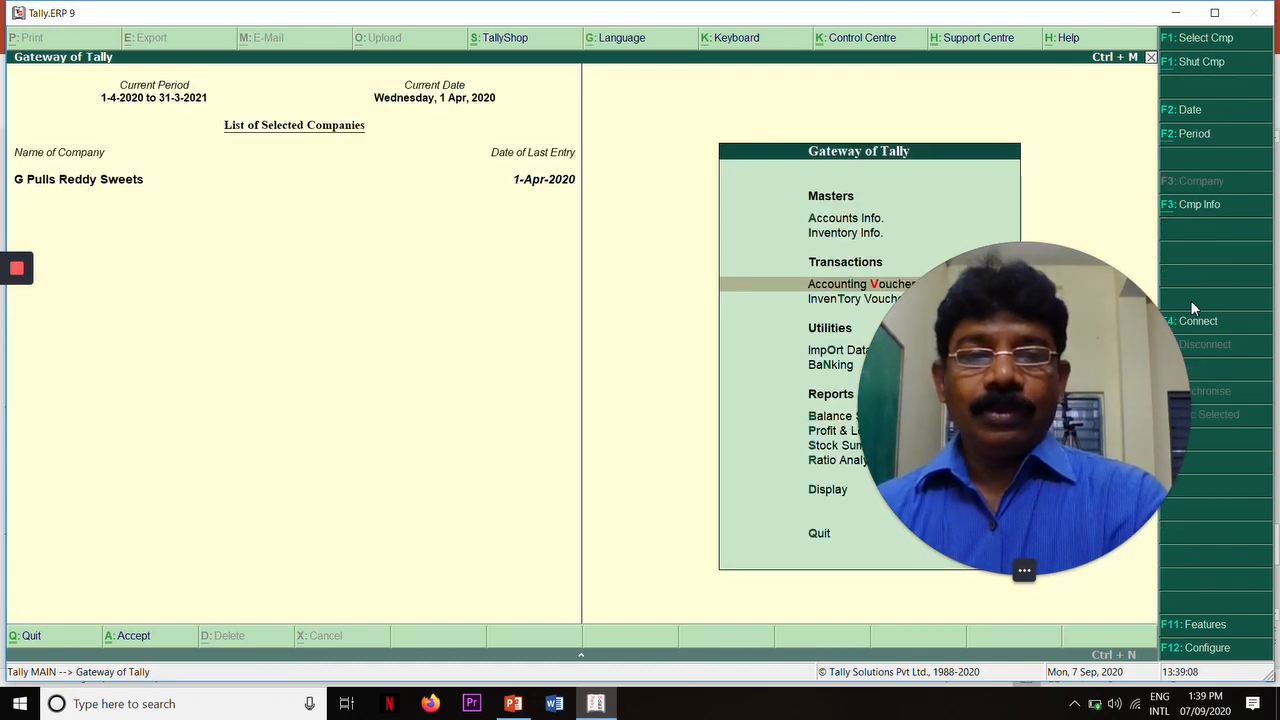
pyautogui.press('Escape')
pyautogui.press('y')
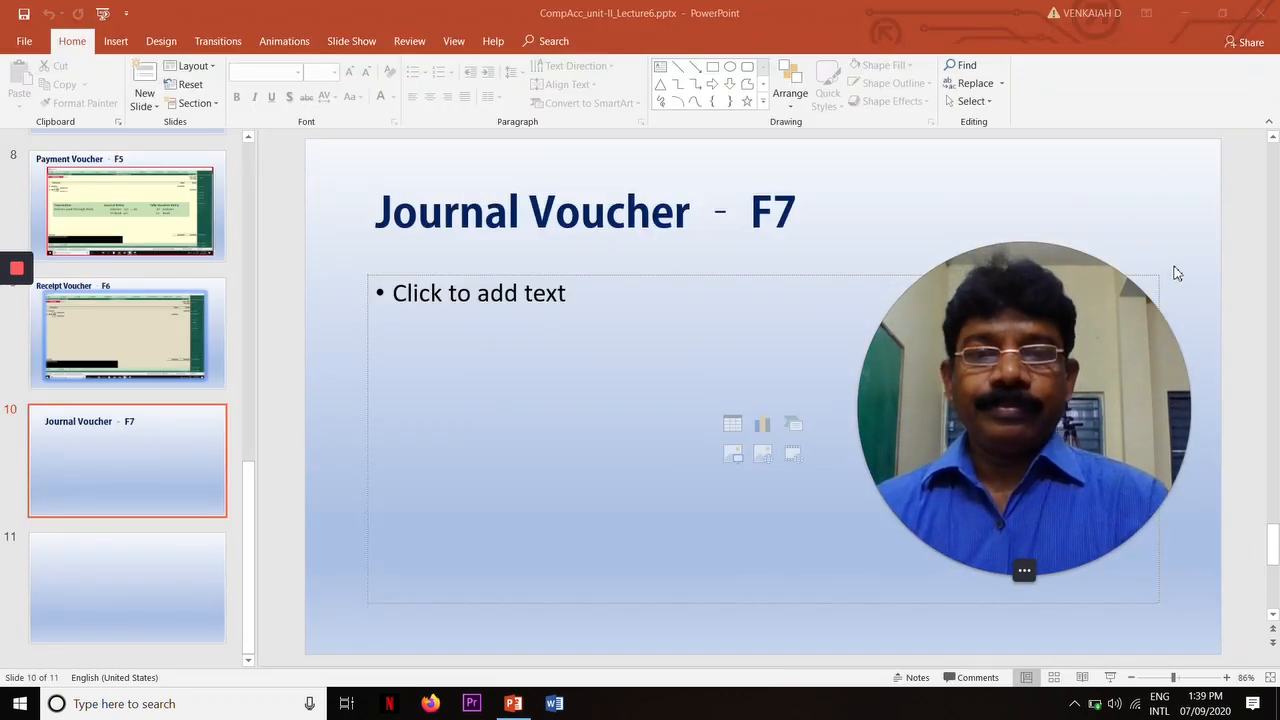
pyautogui.moveTo(13, 272)
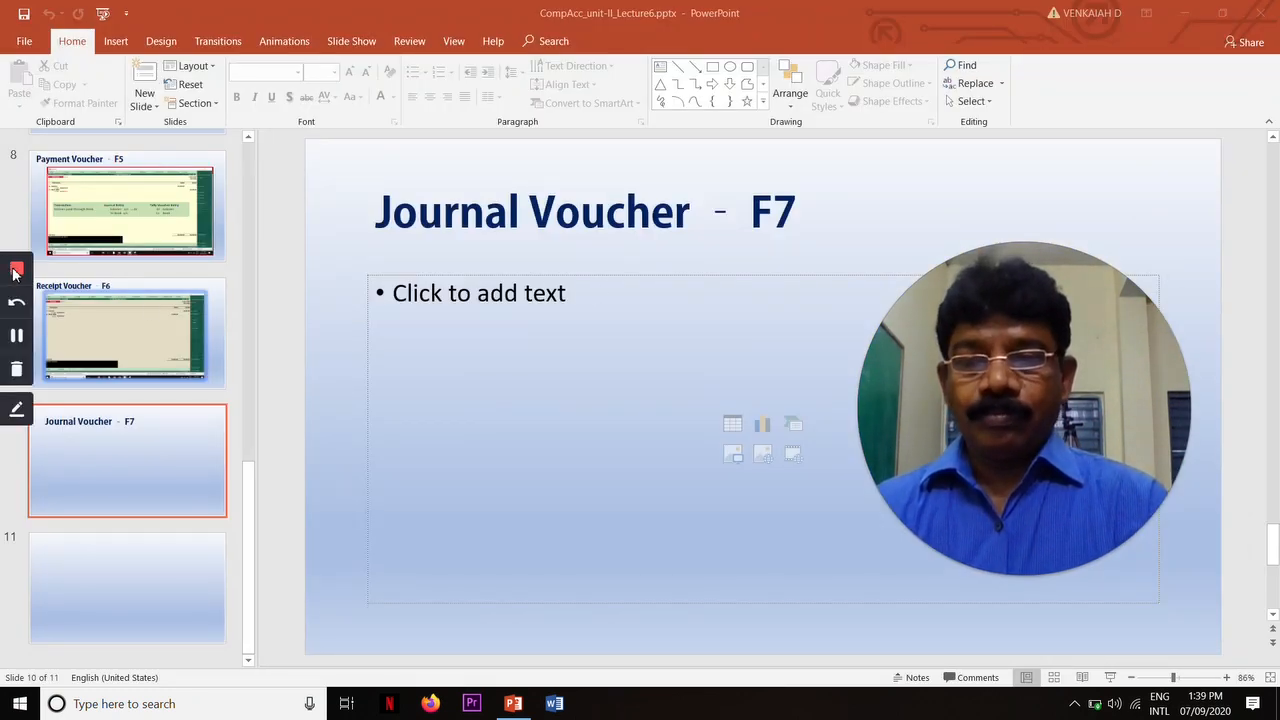